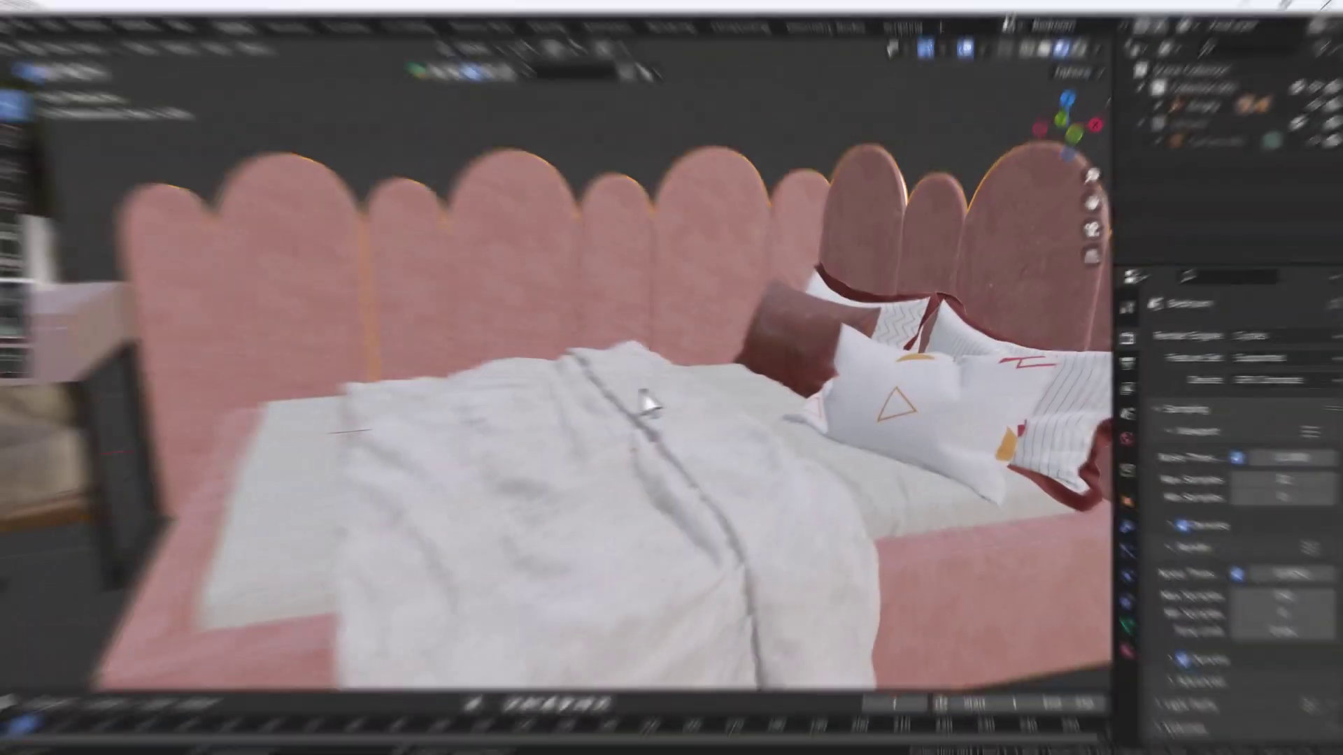
- Examine the bed, its bedding and the dressing table beside it from several angles and distances
{"action": "scroll", "coordinate": [640, 372], "scroll_direction": "down", "scroll_amount": 4}
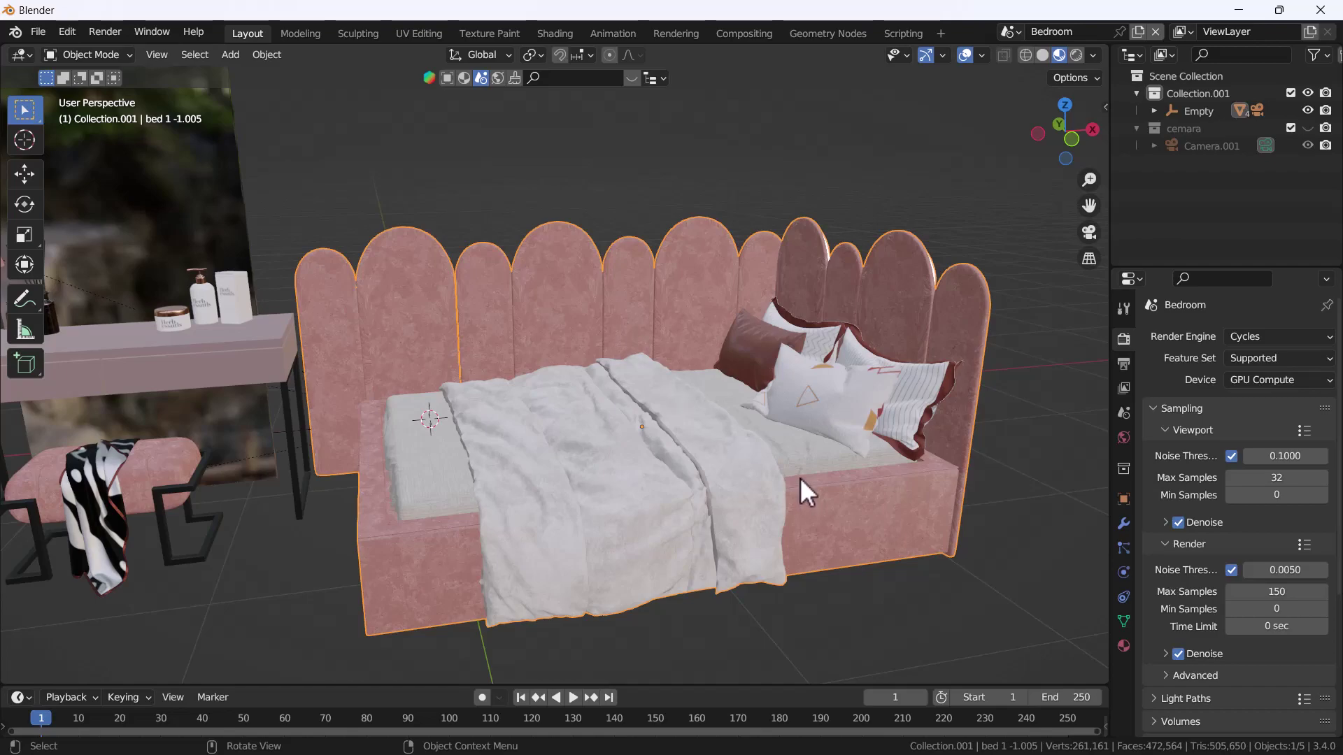
{"action": "scroll", "coordinate": [790, 461], "scroll_direction": "up", "scroll_amount": 5}
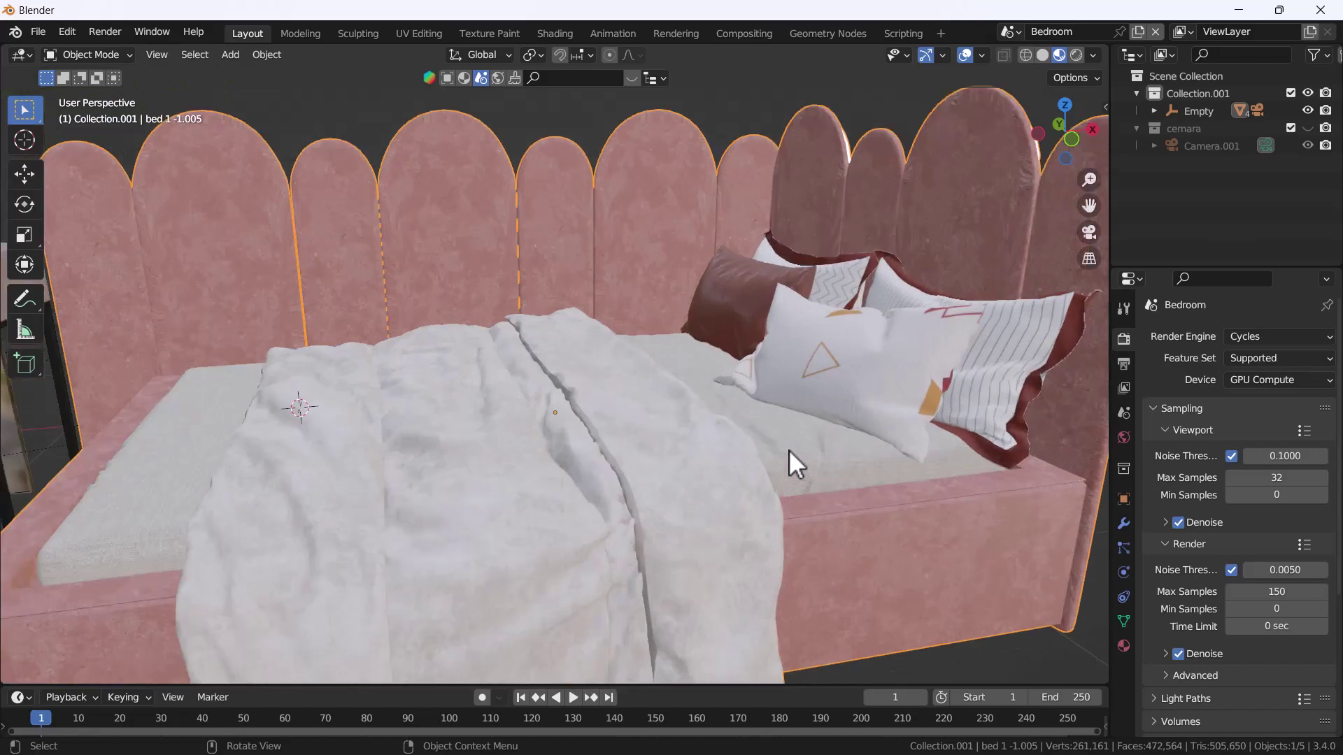
{"action": "scroll", "coordinate": [646, 241], "scroll_direction": "down", "scroll_amount": 10}
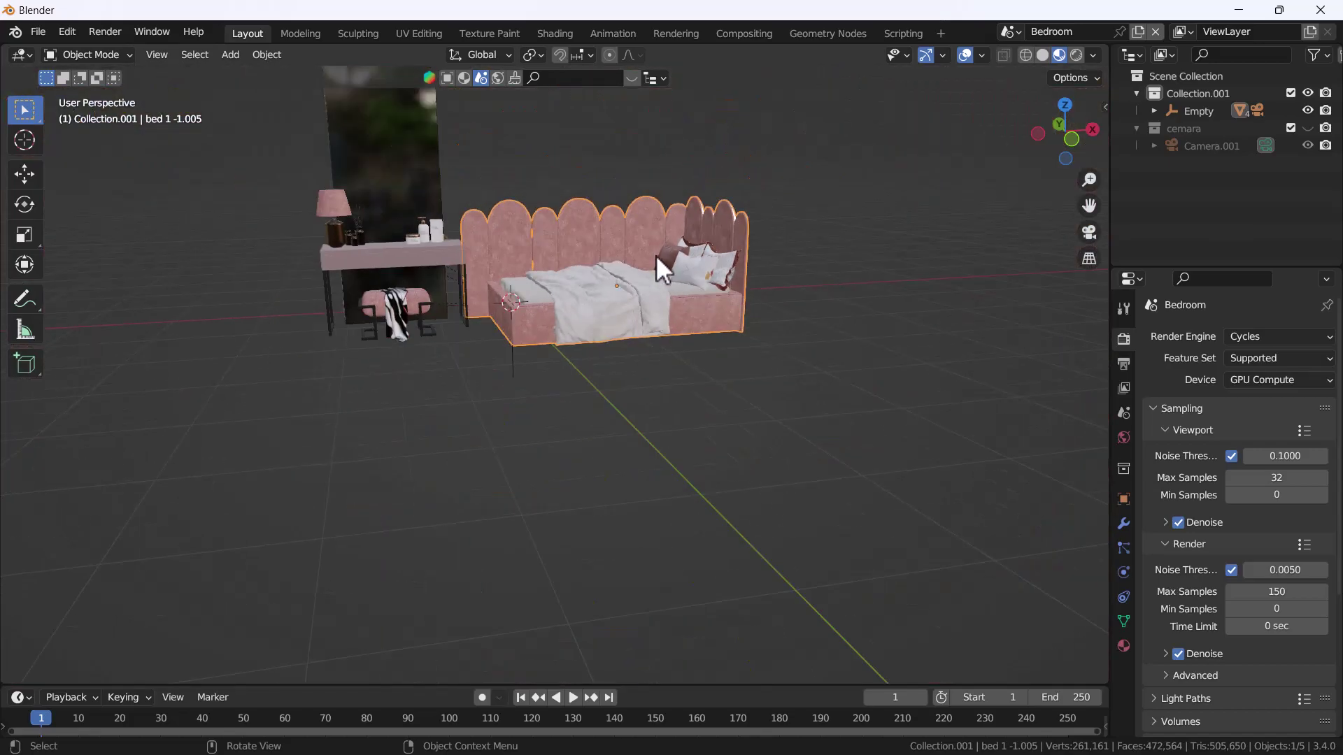
{"action": "scroll", "coordinate": [623, 280], "scroll_direction": "up", "scroll_amount": 5}
{"action": "middle_click_drag", "start_coordinate": [653, 423], "coordinate": [79, 220]}
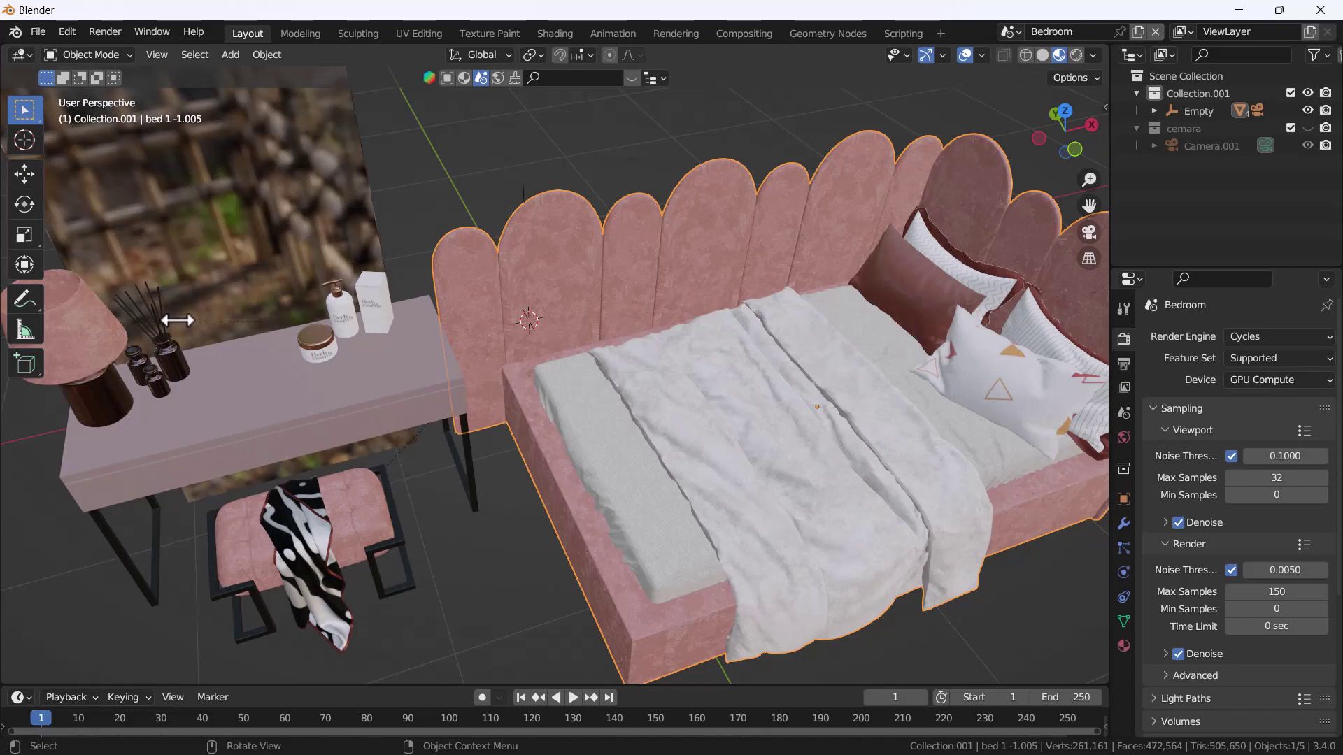
{"action": "key", "text": "KP_Decimal"}
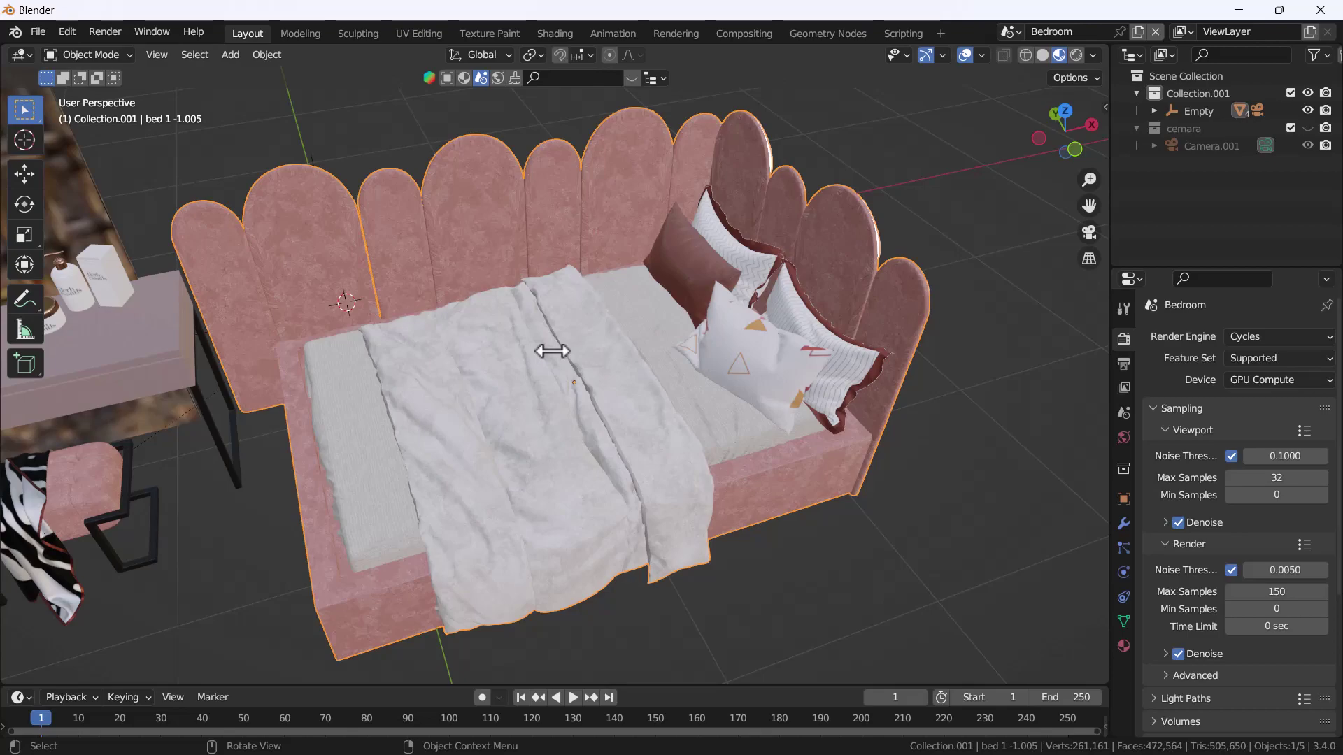
{"action": "middle_click_drag", "start_coordinate": [552, 351], "coordinate": [638, 392]}
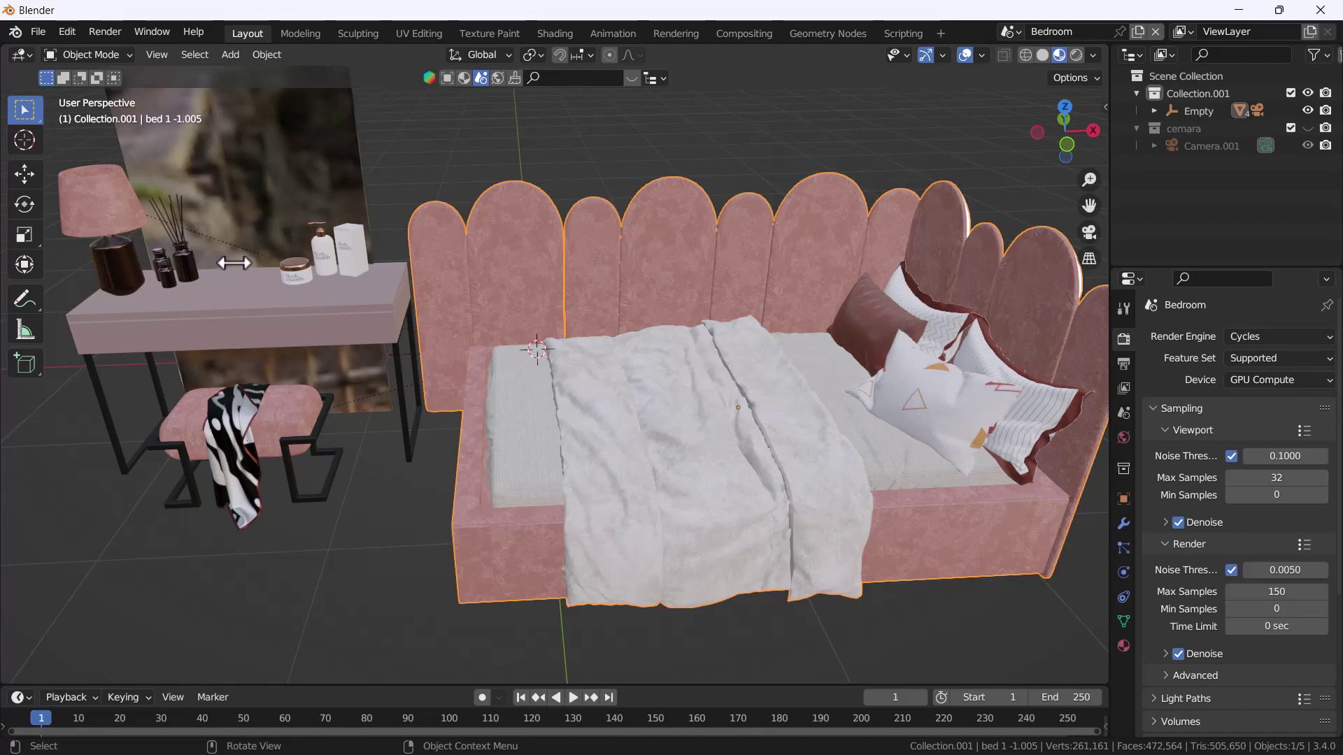
{"action": "scroll", "coordinate": [839, 391], "scroll_direction": "up", "scroll_amount": 6}
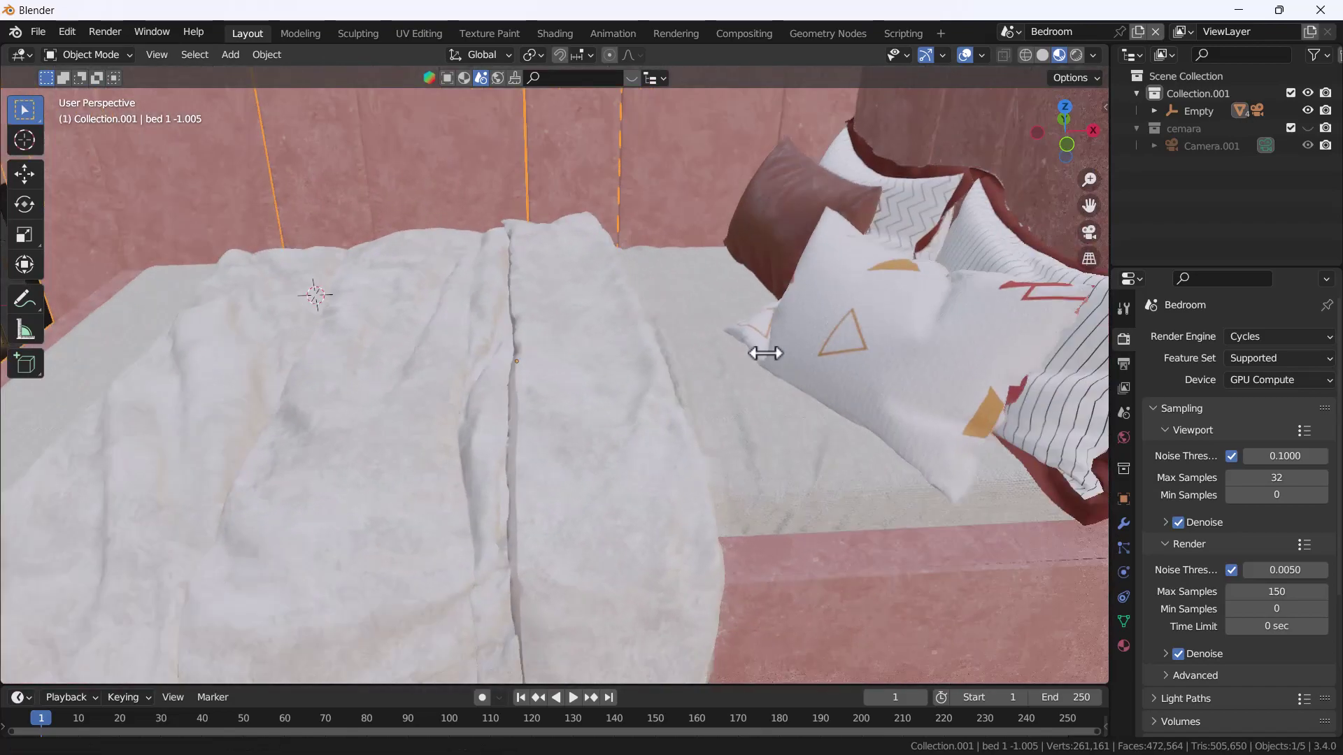
- Frame a close-up of the triangle-patterned pillow, unhide the cemara collection and align its camera to the current view
{"action": "middle_click_drag", "start_coordinate": [765, 353], "coordinate": [749, 410]}
{"action": "scroll", "coordinate": [749, 410], "scroll_direction": "up", "scroll_amount": 2}
{"action": "middle_click_drag", "start_coordinate": [879, 450], "coordinate": [684, 454]}
{"action": "scroll", "coordinate": [609, 462], "scroll_direction": "up", "scroll_amount": 2}
{"action": "middle_click_drag", "start_coordinate": [552, 537], "coordinate": [594, 501], "text": "ctrl+shift"}
{"action": "scroll", "coordinate": [655, 452], "scroll_direction": "up", "scroll_amount": 2}
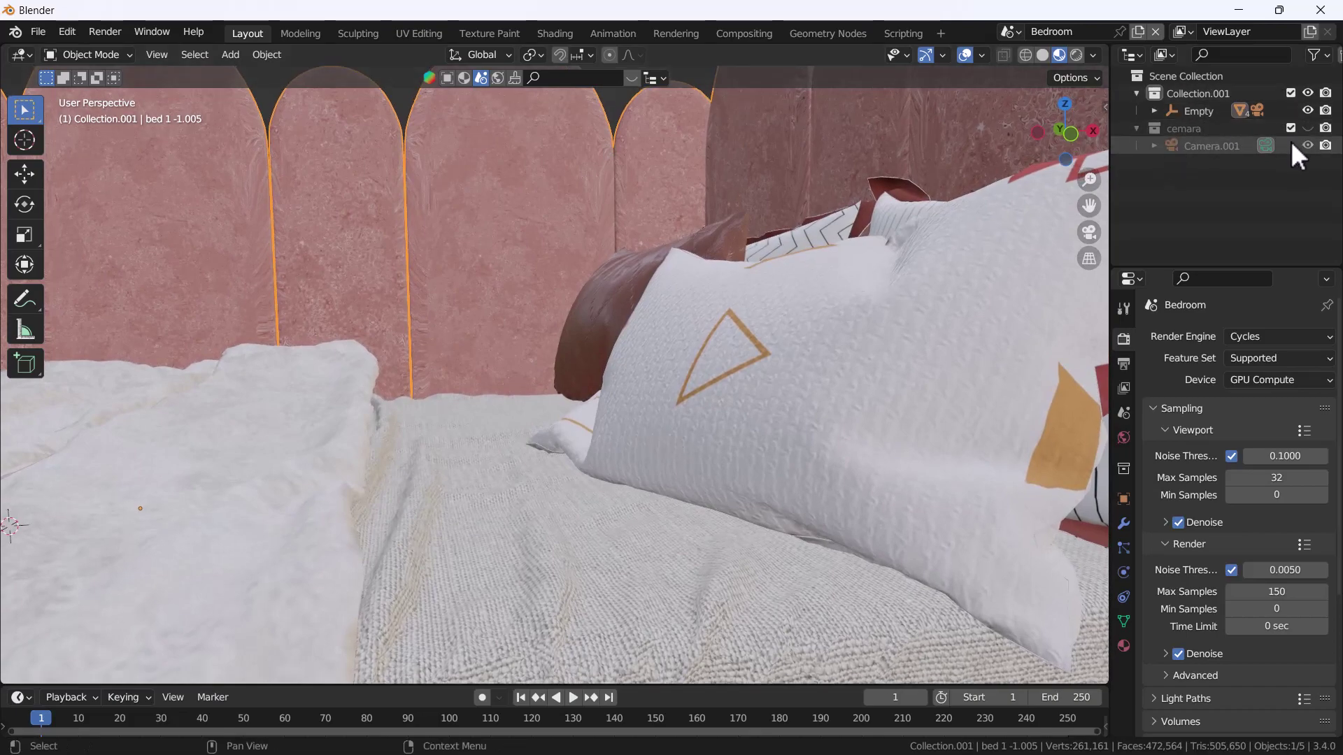
{"action": "left_click", "coordinate": [1307, 128]}
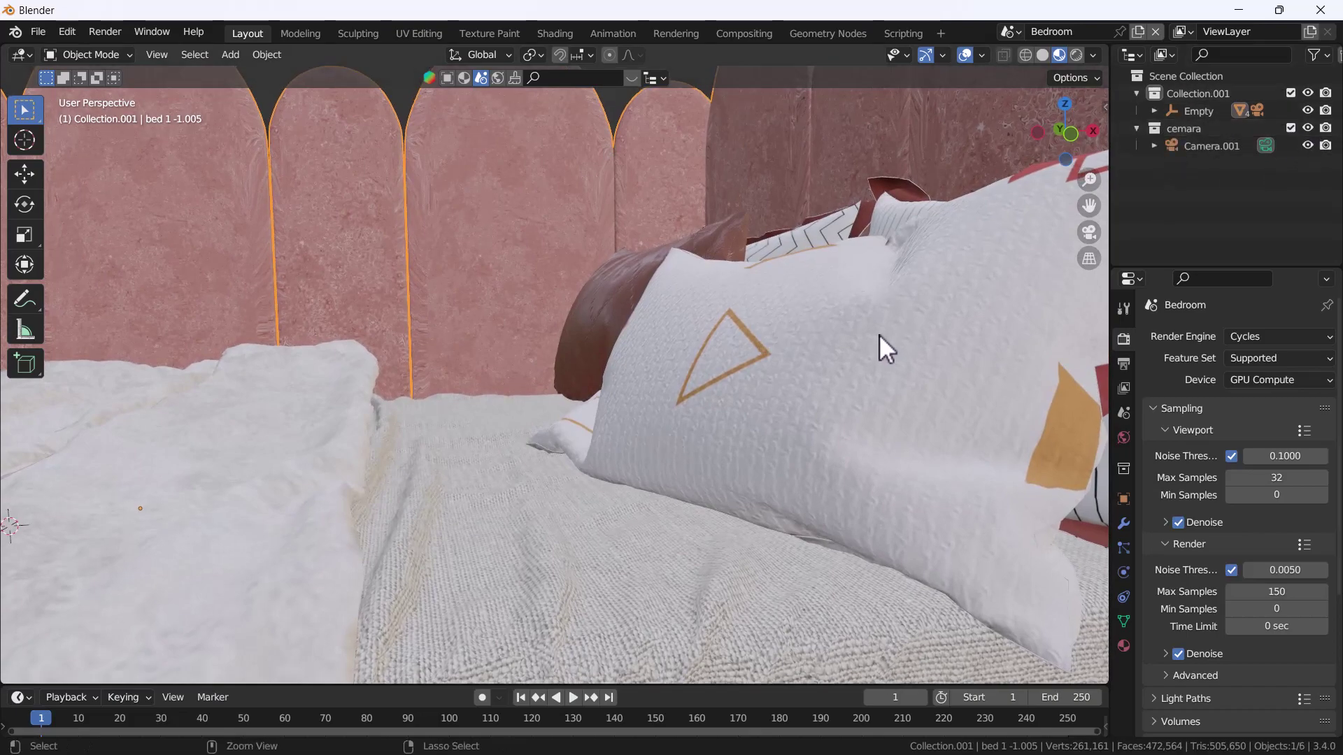
{"action": "key", "text": "KP_0"}
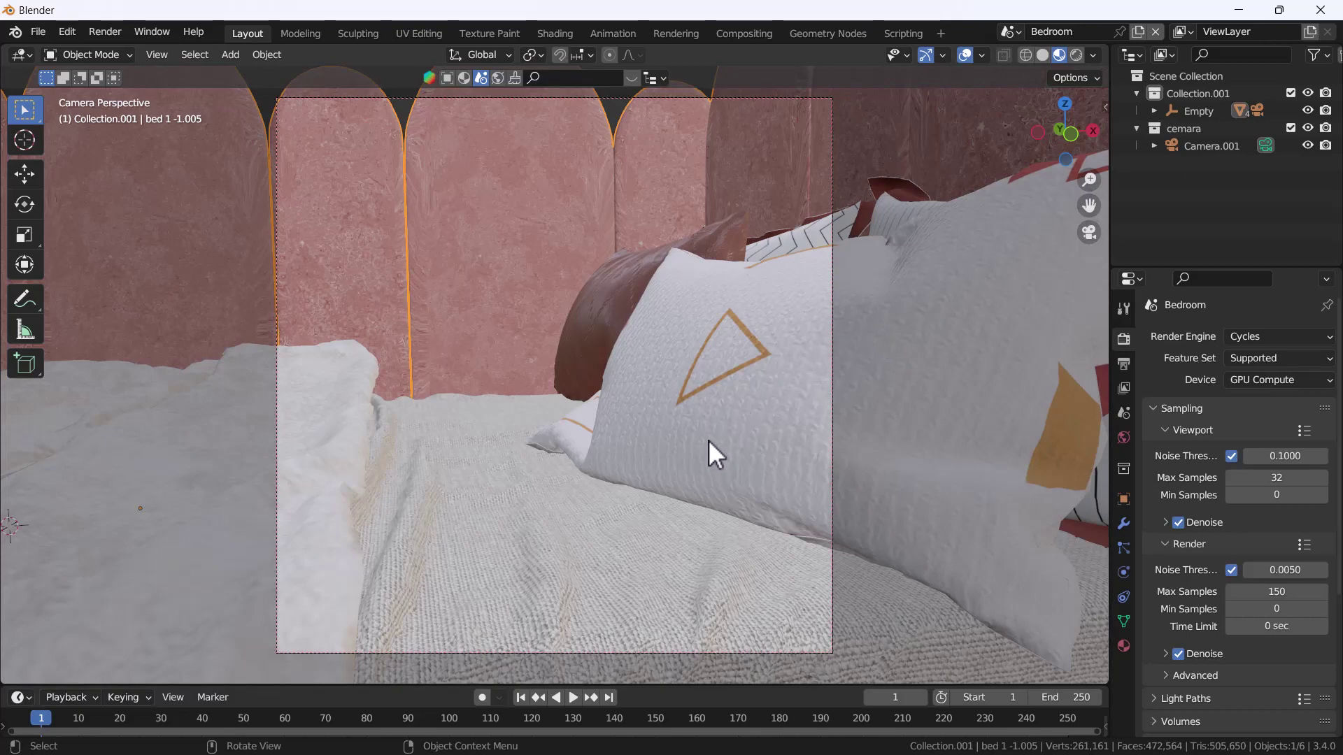
- Lock the camera to the view and tilt it downward to show more of the mattress
{"action": "key", "text": "n"}
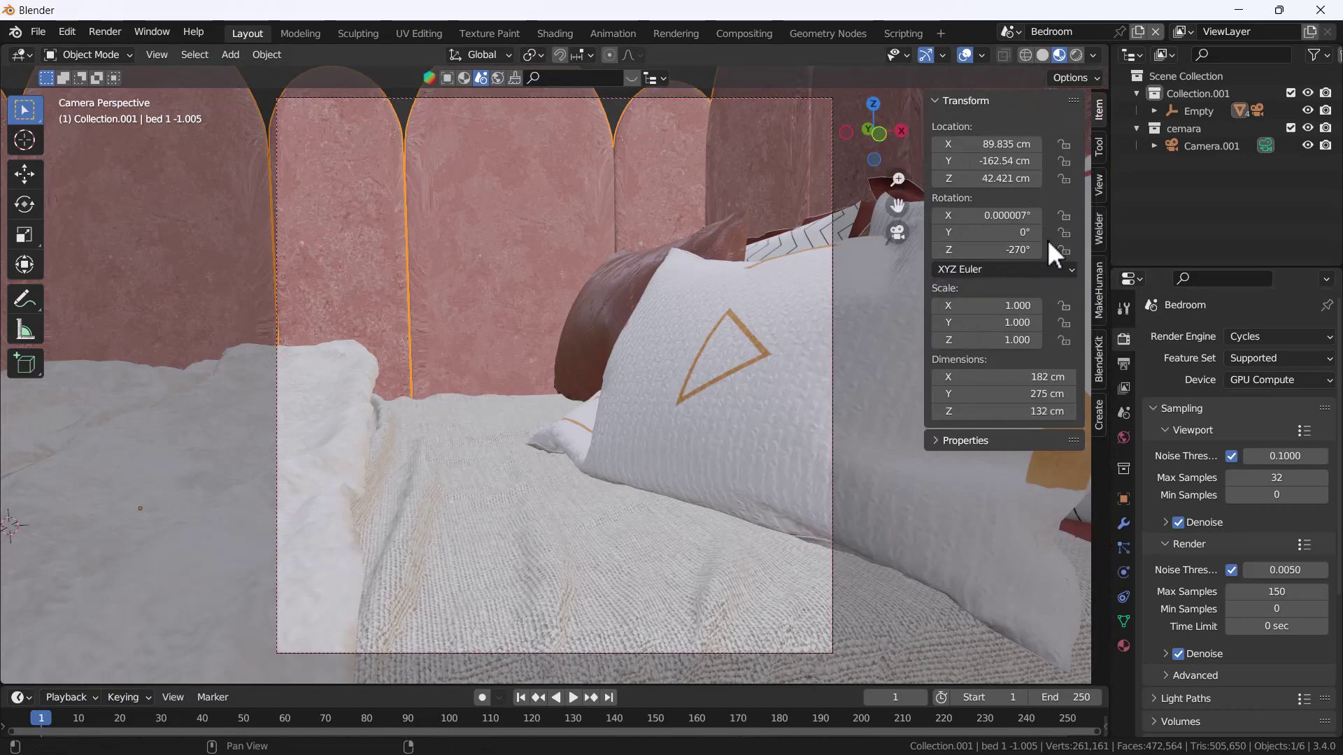
{"action": "left_click", "coordinate": [1098, 185]}
{"action": "left_click", "coordinate": [1001, 317]}
{"action": "key", "text": "n"}
{"action": "middle_click_drag", "start_coordinate": [681, 412], "coordinate": [619, 413]}
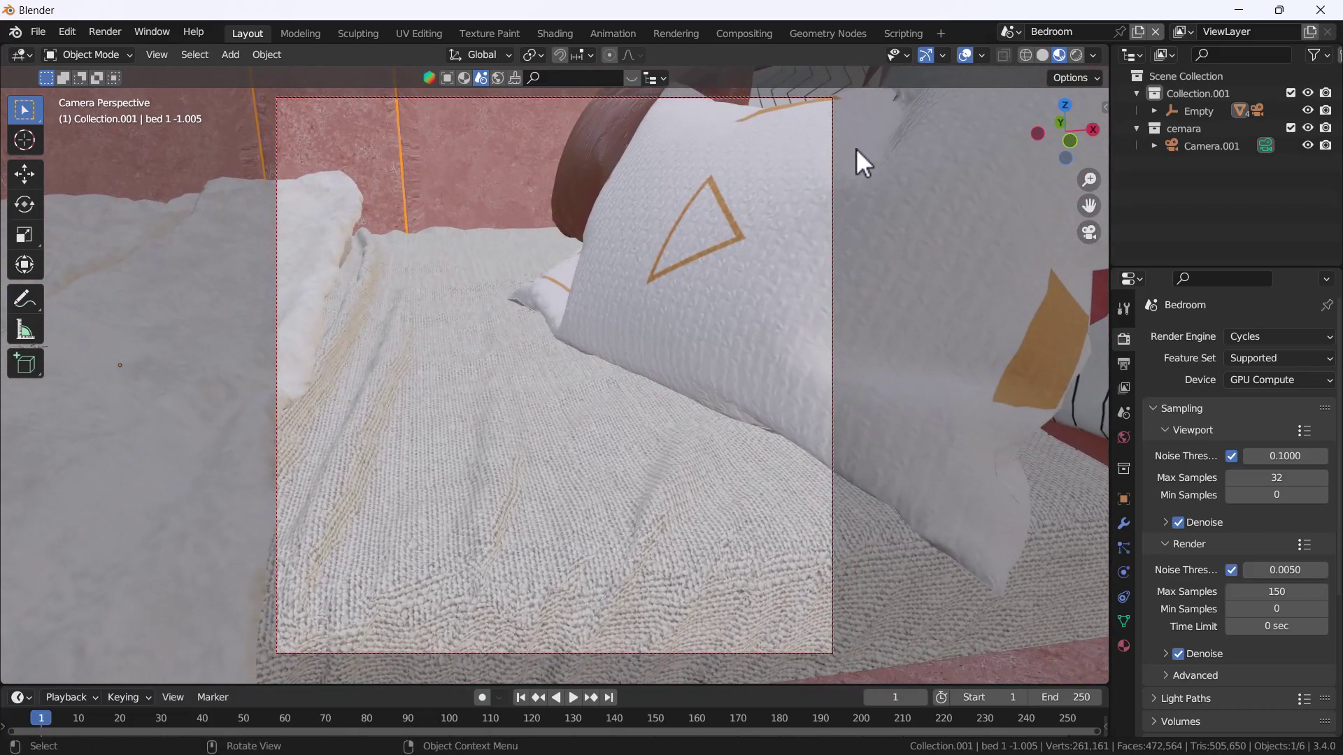
- Set the camera's focal length to 150 mm and reframe the shot on the pillow and mattress
{"action": "left_click", "coordinate": [832, 118]}
{"action": "left_click", "coordinate": [1123, 572]}
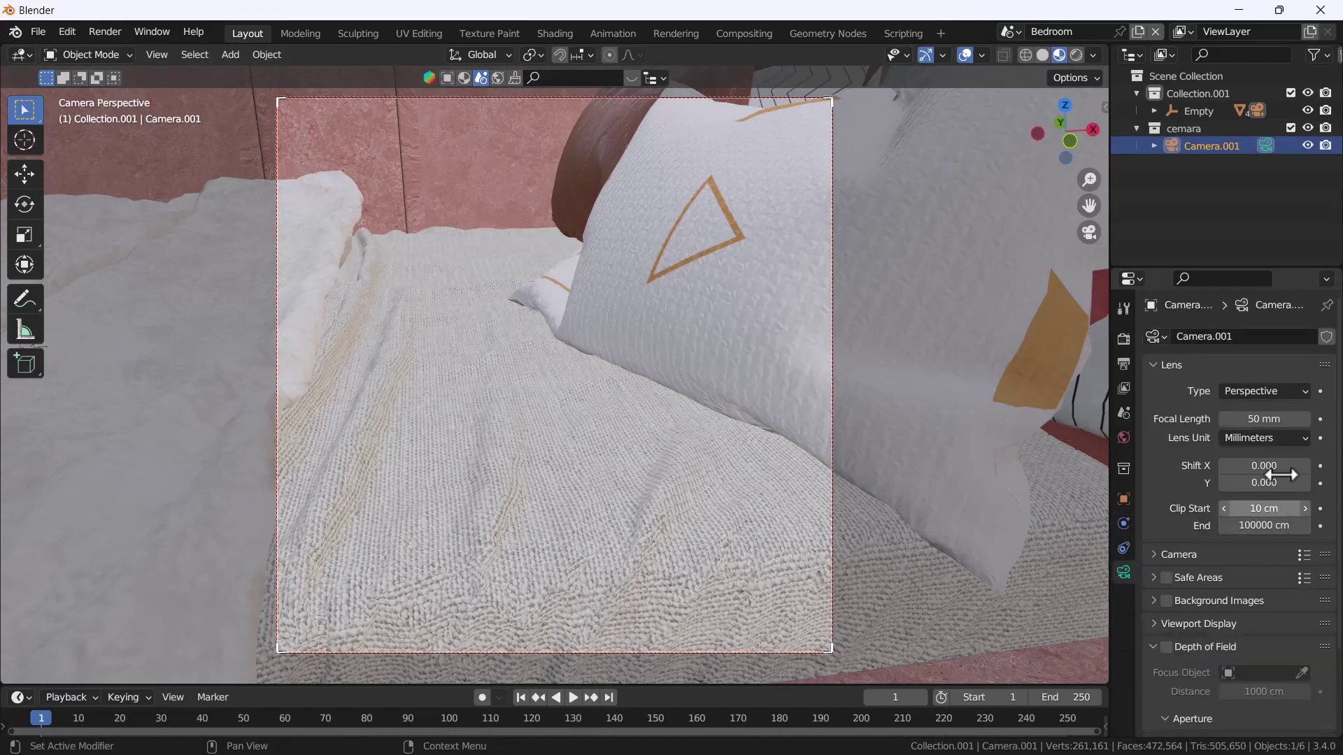
{"action": "left_click", "coordinate": [1261, 420]}
{"action": "type", "text": "150"}
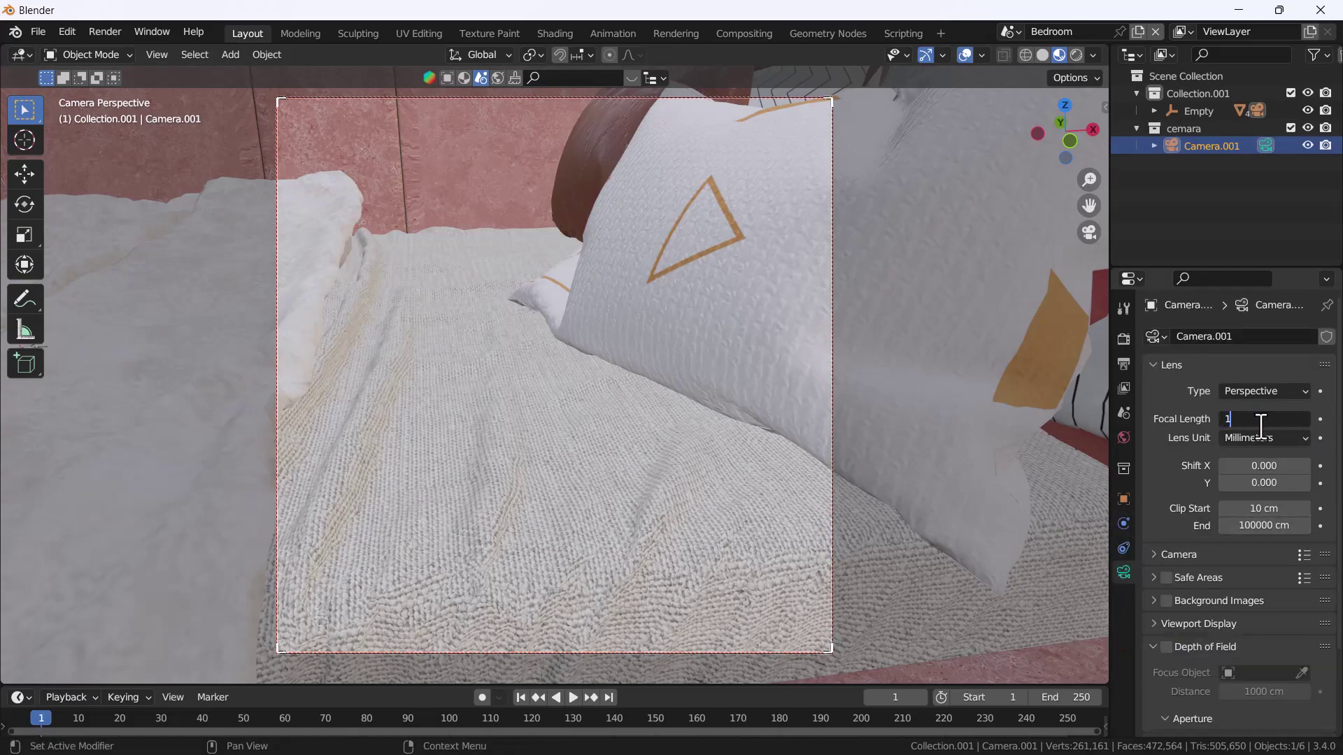
{"action": "key", "text": "Return"}
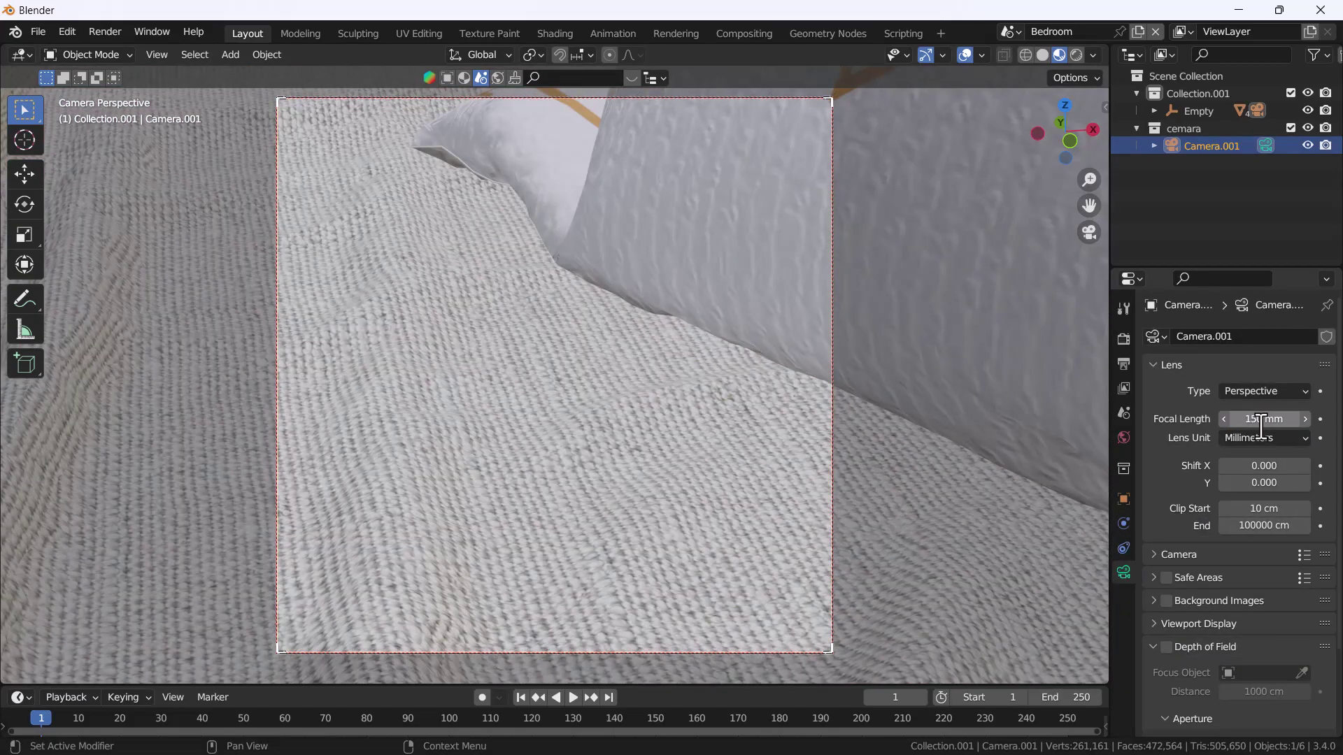
{"action": "scroll", "coordinate": [626, 358], "scroll_direction": "down", "scroll_amount": 3}
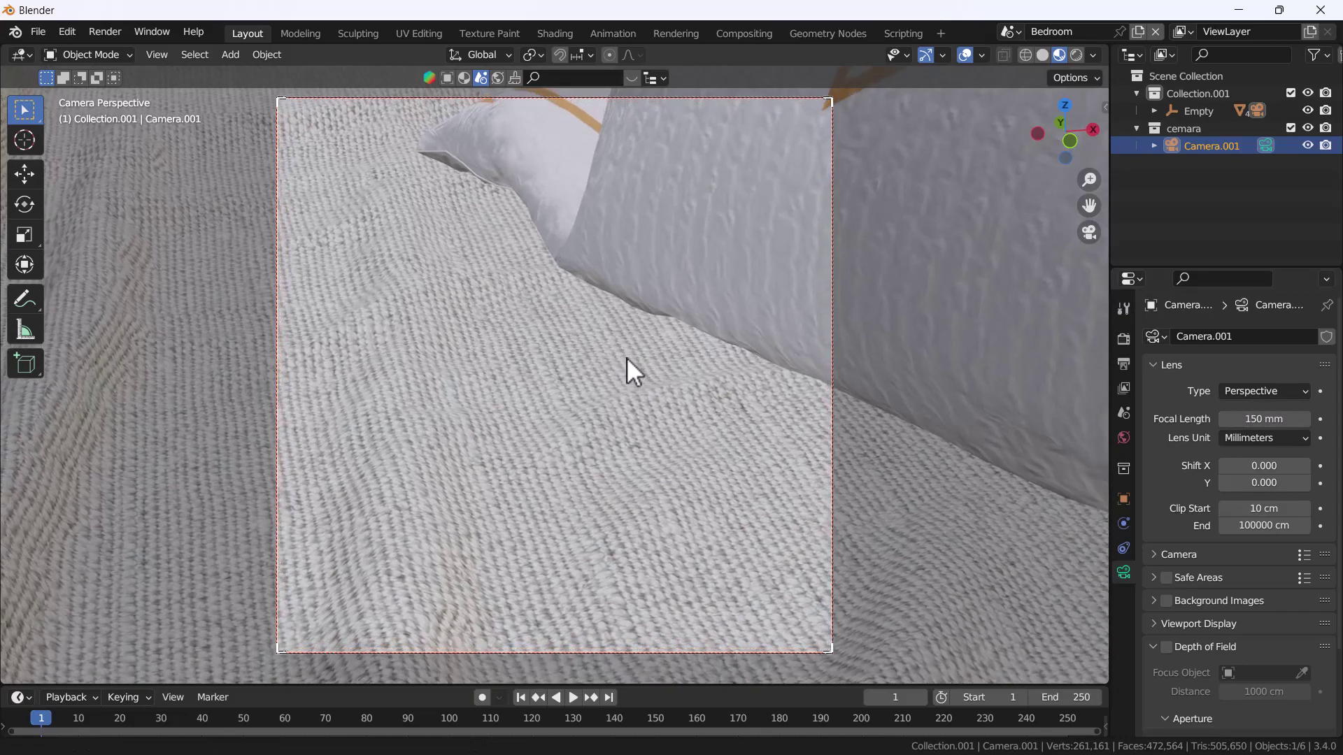
{"action": "middle_click_drag", "start_coordinate": [631, 384], "coordinate": [666, 351], "text": "shift"}
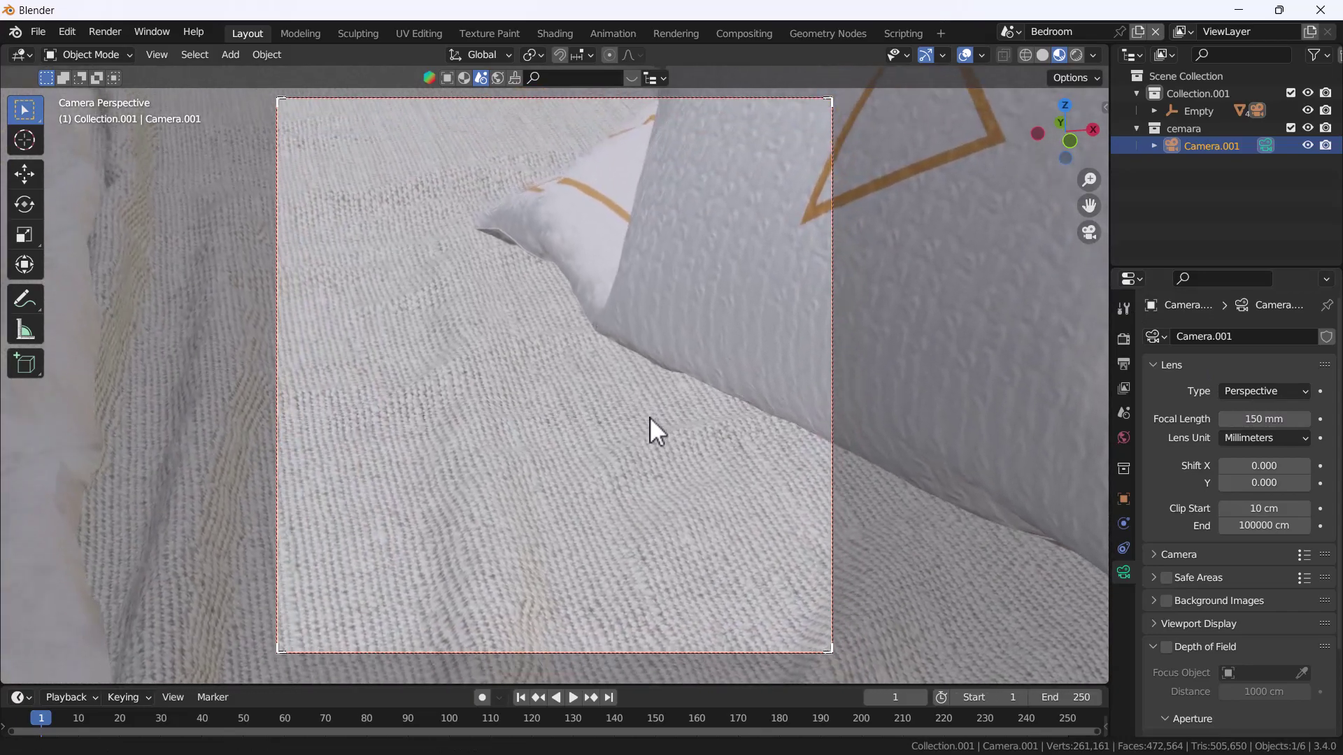
{"action": "scroll", "coordinate": [668, 340], "scroll_direction": "down", "scroll_amount": 3}
- Set the camera's passepartout to 1.000 so everything outside the frame is blacked out
{"action": "left_click", "coordinate": [663, 409]}
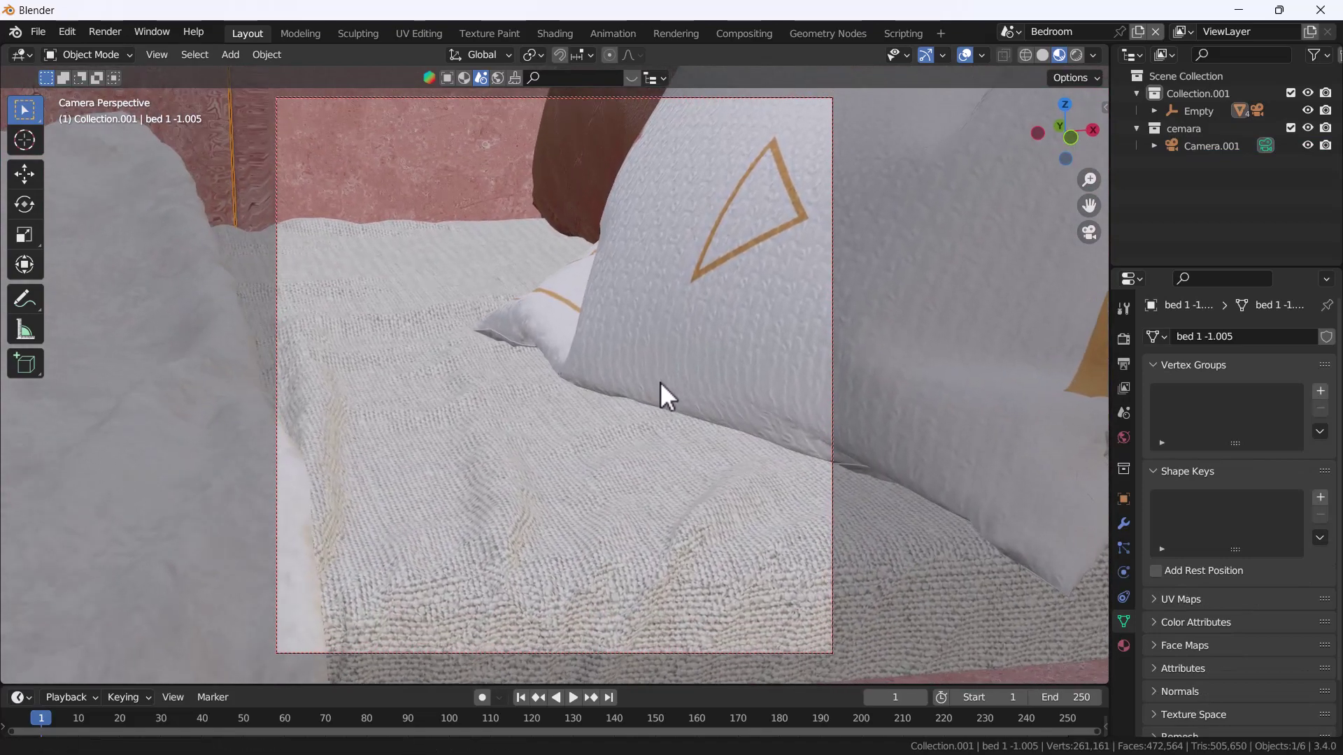
{"action": "left_click", "coordinate": [832, 359]}
{"action": "scroll", "coordinate": [1182, 531], "scroll_direction": "down", "scroll_amount": 3}
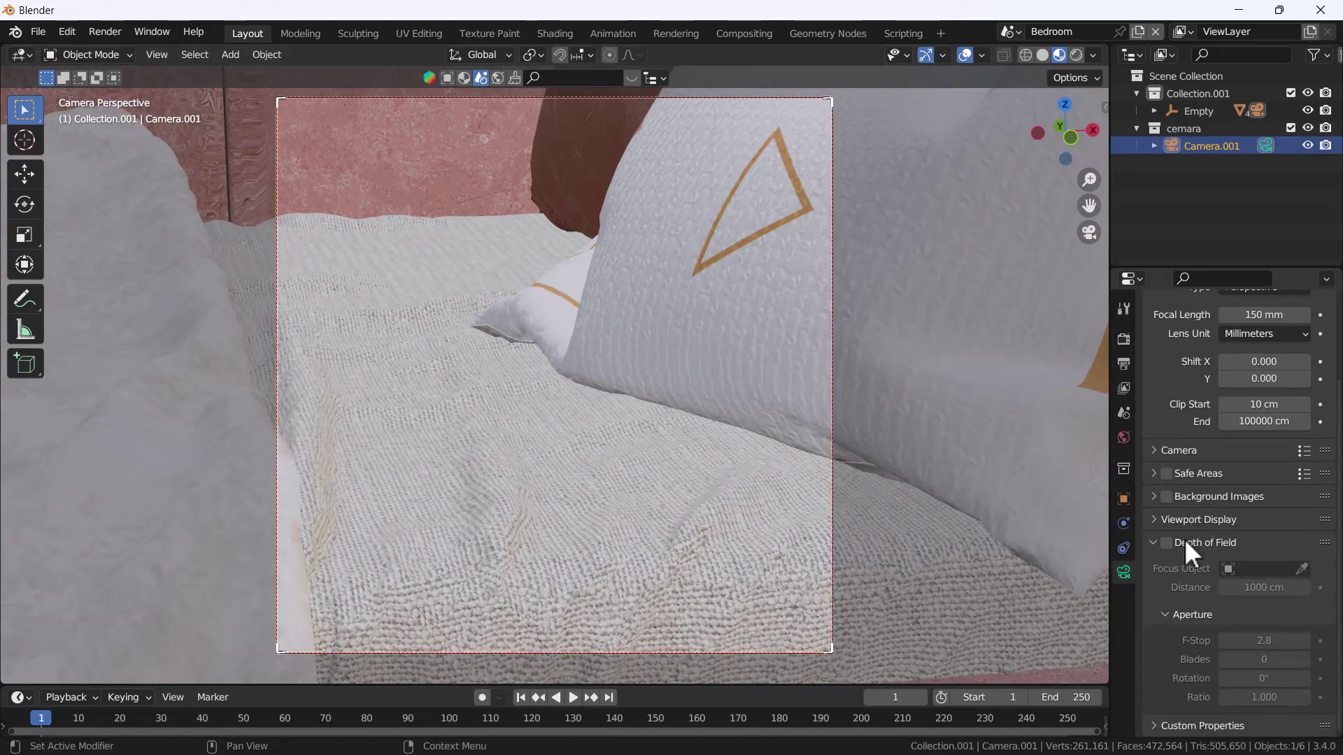
{"action": "left_click", "coordinate": [1158, 518]}
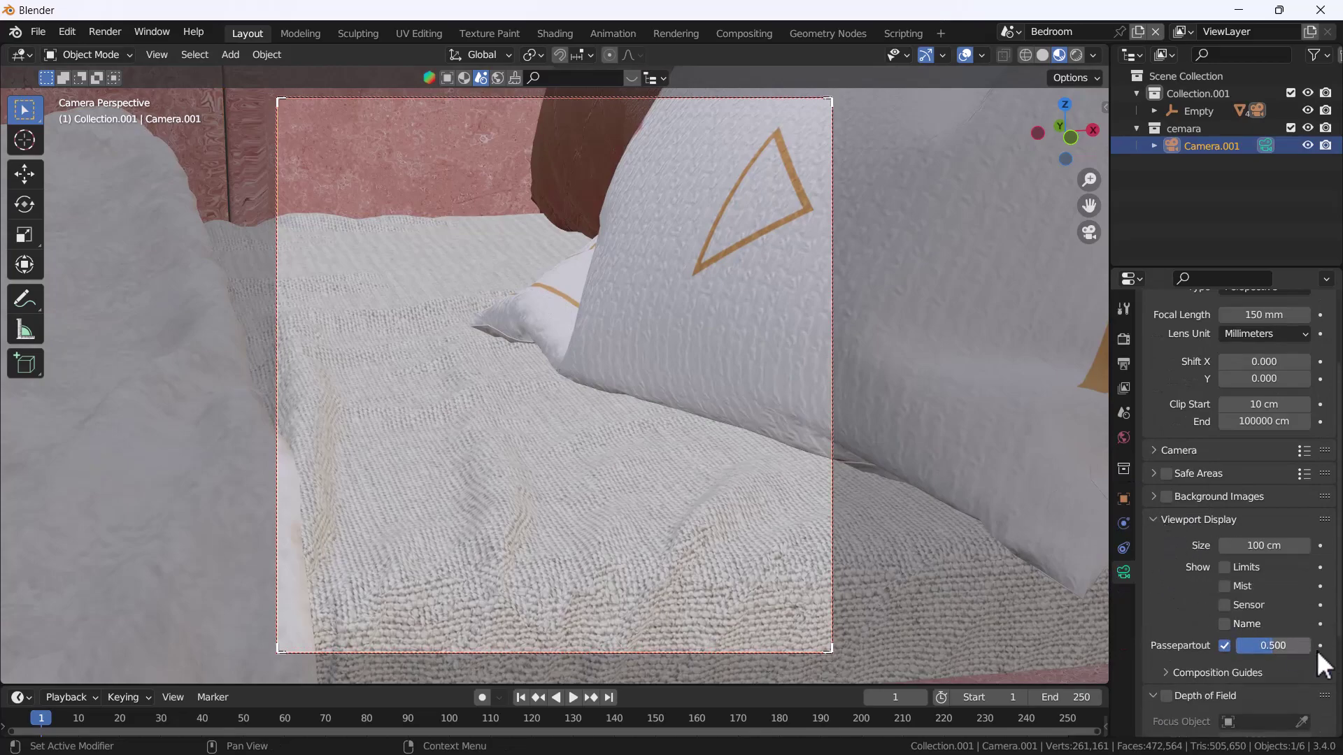
{"action": "left_click_drag", "start_coordinate": [1257, 646], "coordinate": [1308, 647]}
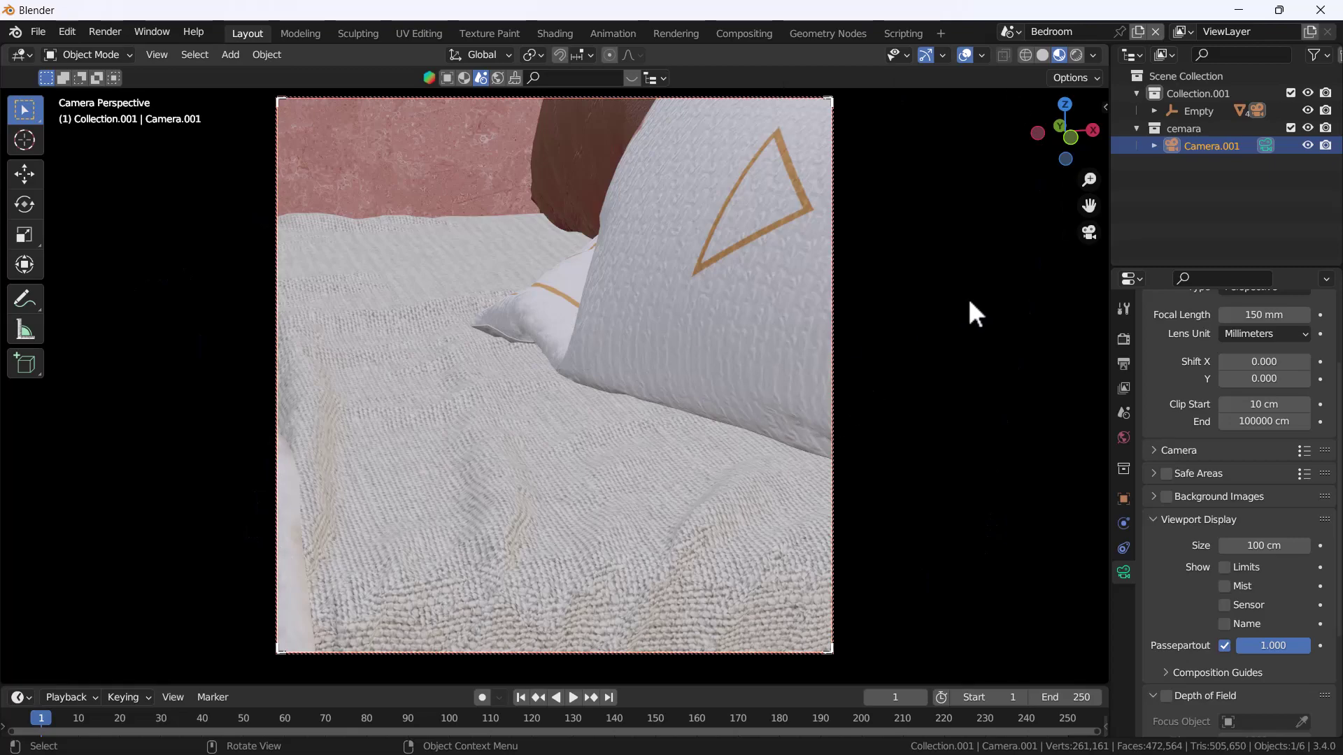
- Unlock the camera from the view and split the viewport into a camera view and a free perspective view of the scene
{"action": "key", "text": "n"}
{"action": "key", "text": "n"}
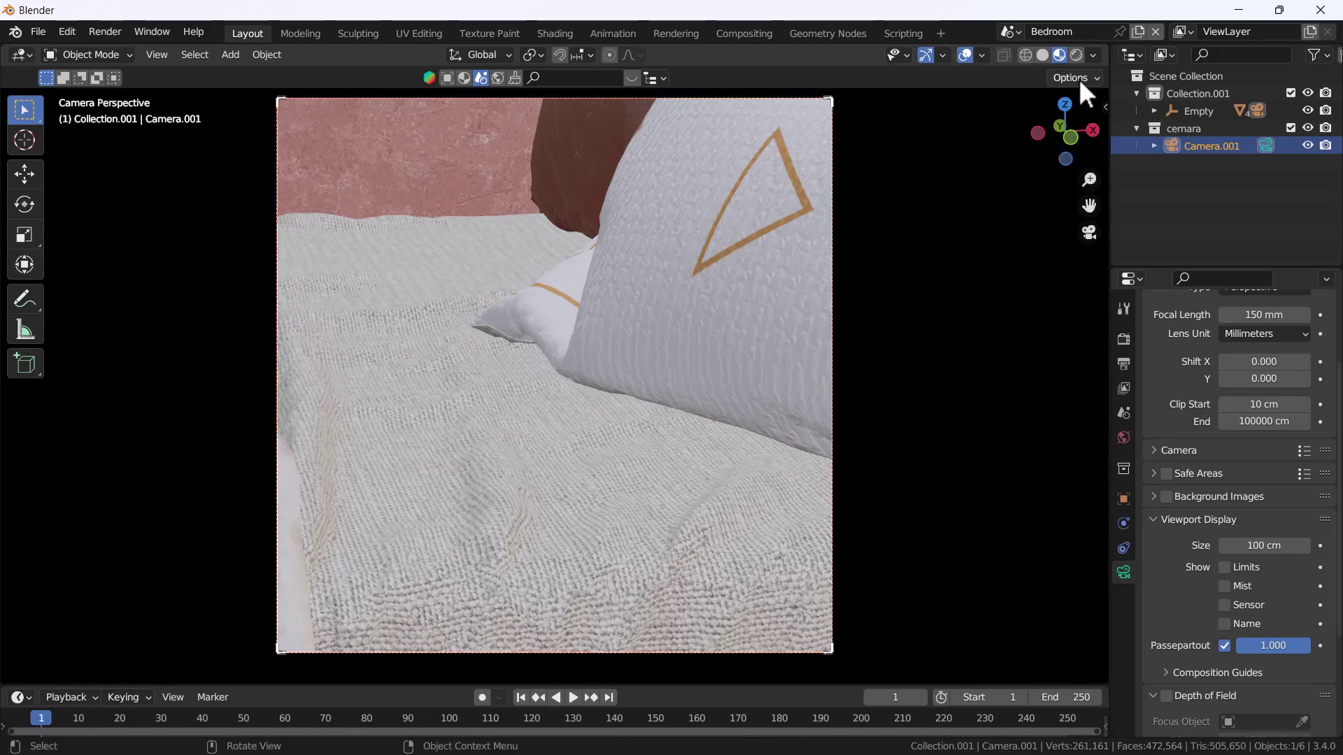
{"action": "left_click_drag", "start_coordinate": [1108, 42], "coordinate": [515, 350]}
{"action": "scroll", "coordinate": [261, 404], "scroll_direction": "up", "scroll_amount": 3}
{"action": "middle_click_drag", "start_coordinate": [262, 404], "coordinate": [303, 442], "text": "shift"}
{"action": "scroll", "coordinate": [304, 445], "scroll_direction": "down", "scroll_amount": 2}
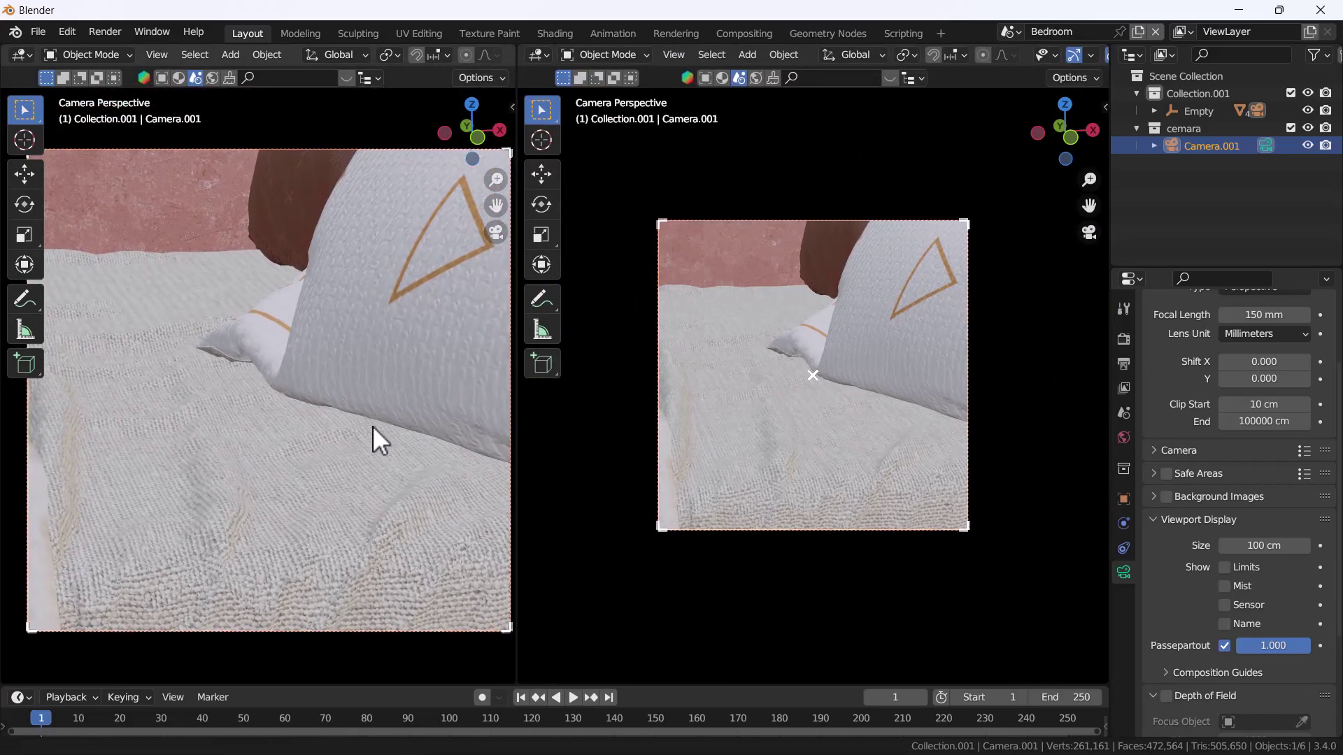
{"action": "middle_click_drag", "start_coordinate": [806, 404], "coordinate": [934, 438]}
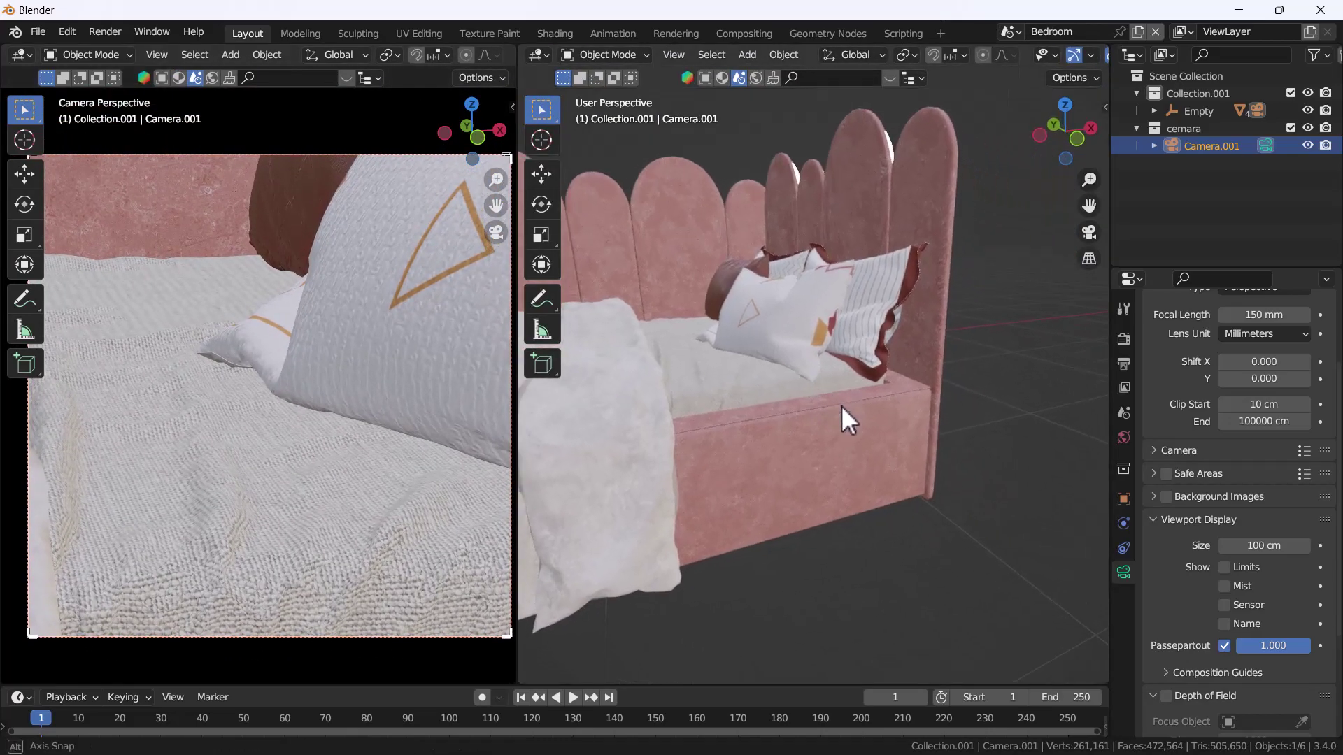
{"action": "scroll", "coordinate": [847, 409], "scroll_direction": "down", "scroll_amount": 3}
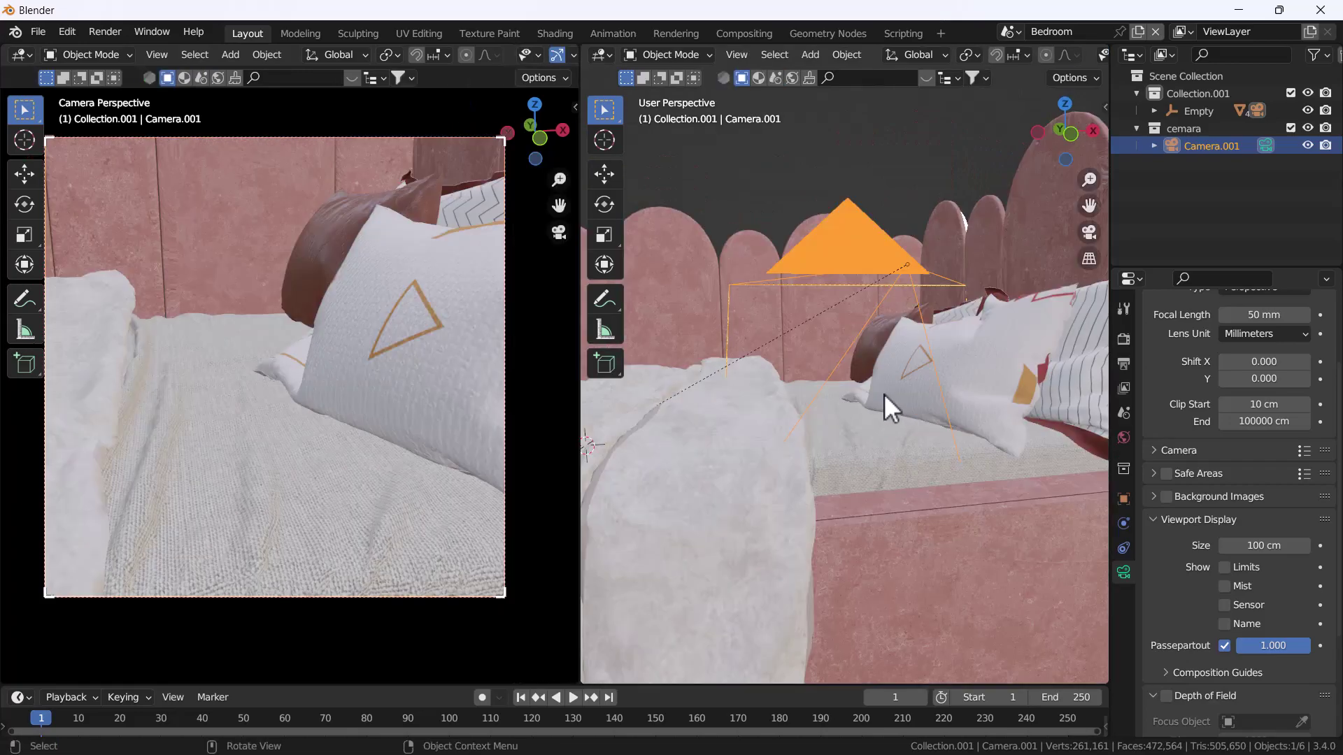
{"action": "scroll", "coordinate": [879, 396], "scroll_direction": "down", "scroll_amount": 4}
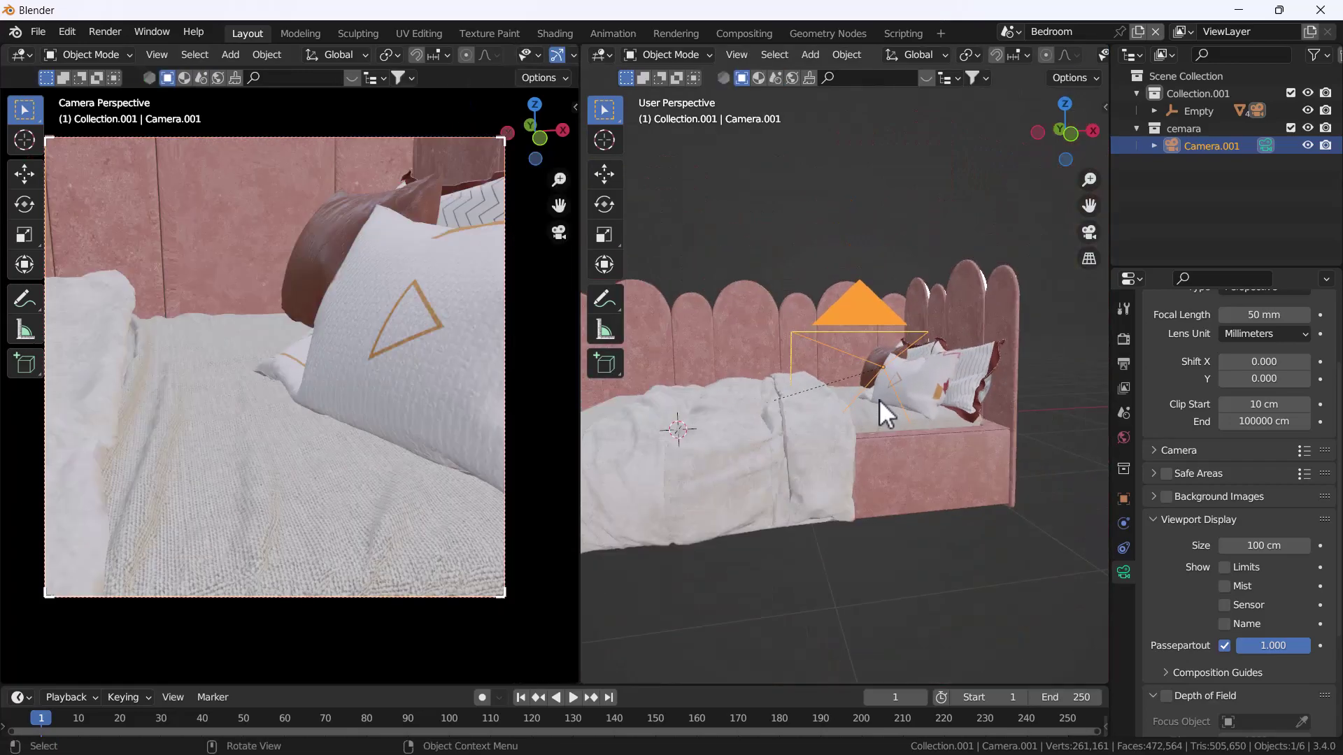
- Place the 3D cursor on the mattress beside the pillow and search the BlenderKit library for TOYS
{"action": "middle_click_drag", "start_coordinate": [855, 293], "coordinate": [846, 340]}
{"action": "scroll", "coordinate": [847, 340], "scroll_direction": "up", "scroll_amount": 6}
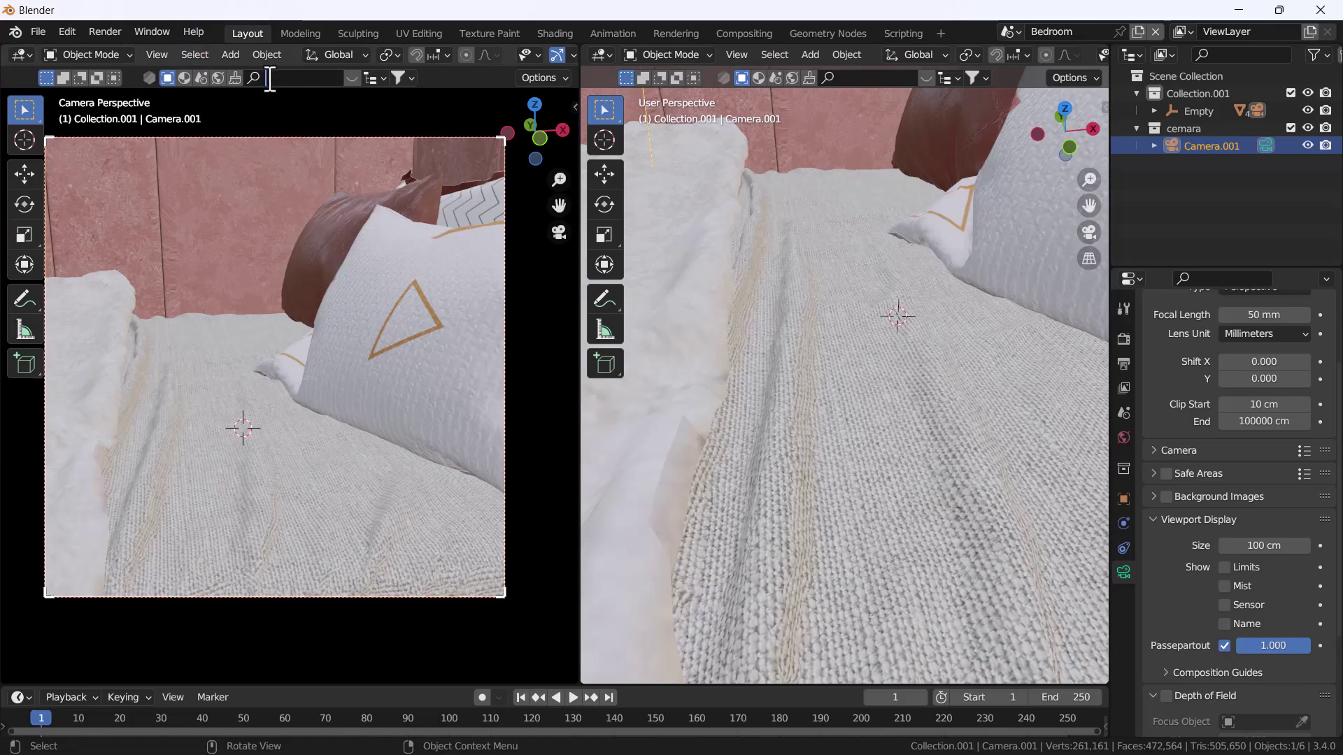
{"action": "type", "text": "S"}
{"action": "key", "text": "Return"}
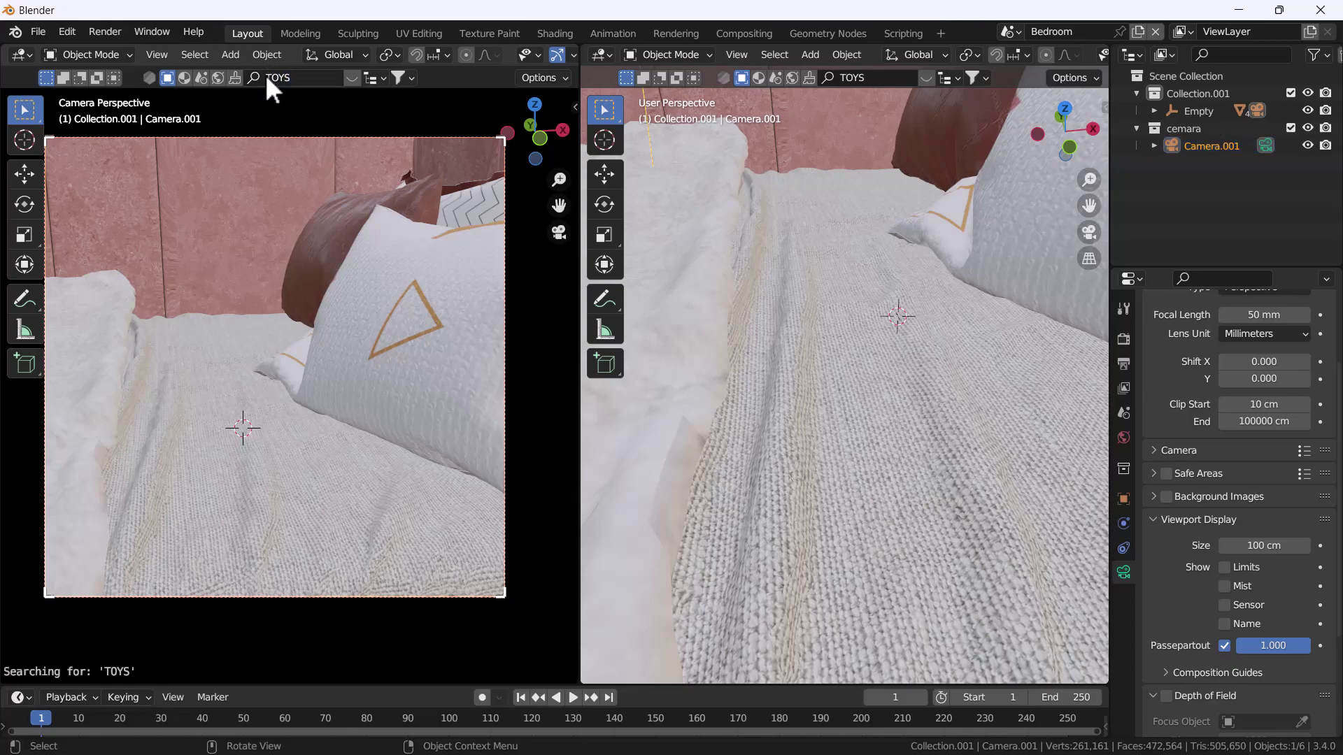
- Find the Montessori stacking-ring toy among the results and place it on the mattress at the 3D cursor
{"action": "mouse_move", "coordinate": [212, 163]}
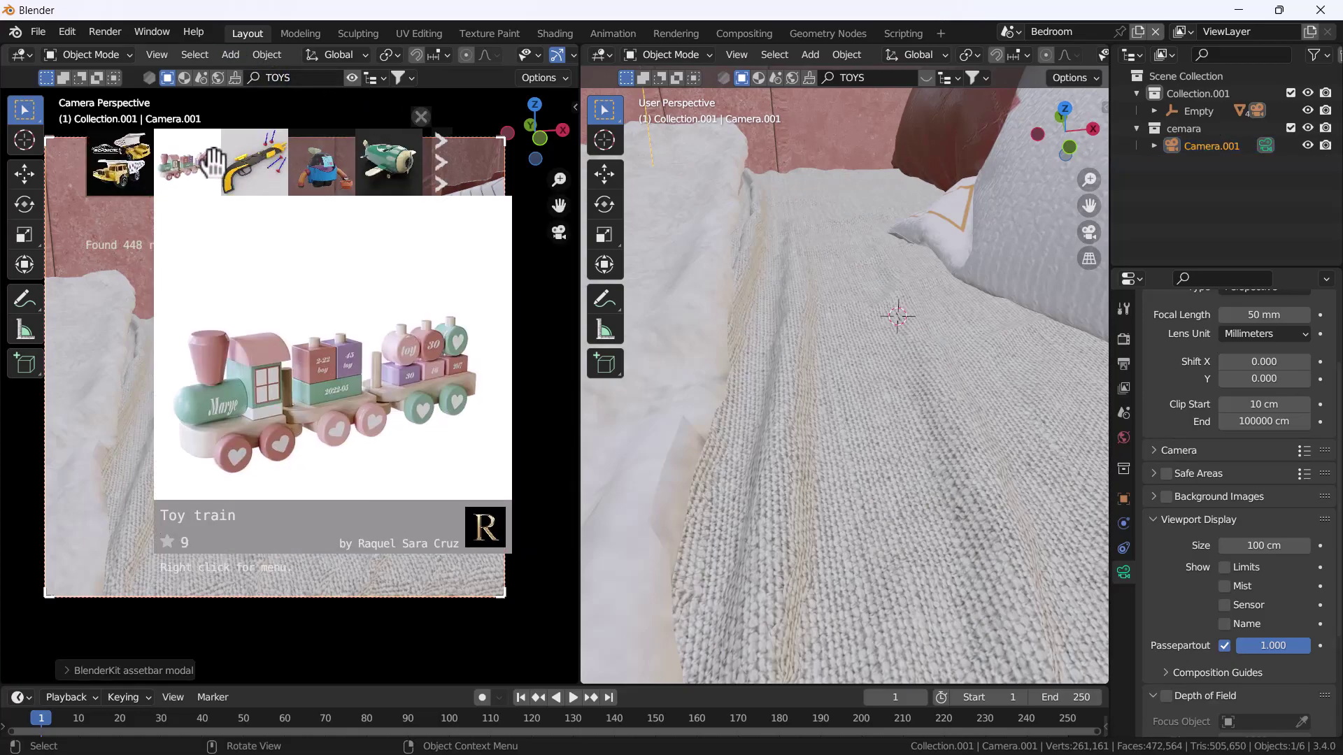
{"action": "scroll", "coordinate": [377, 159], "scroll_direction": "down", "scroll_amount": 2}
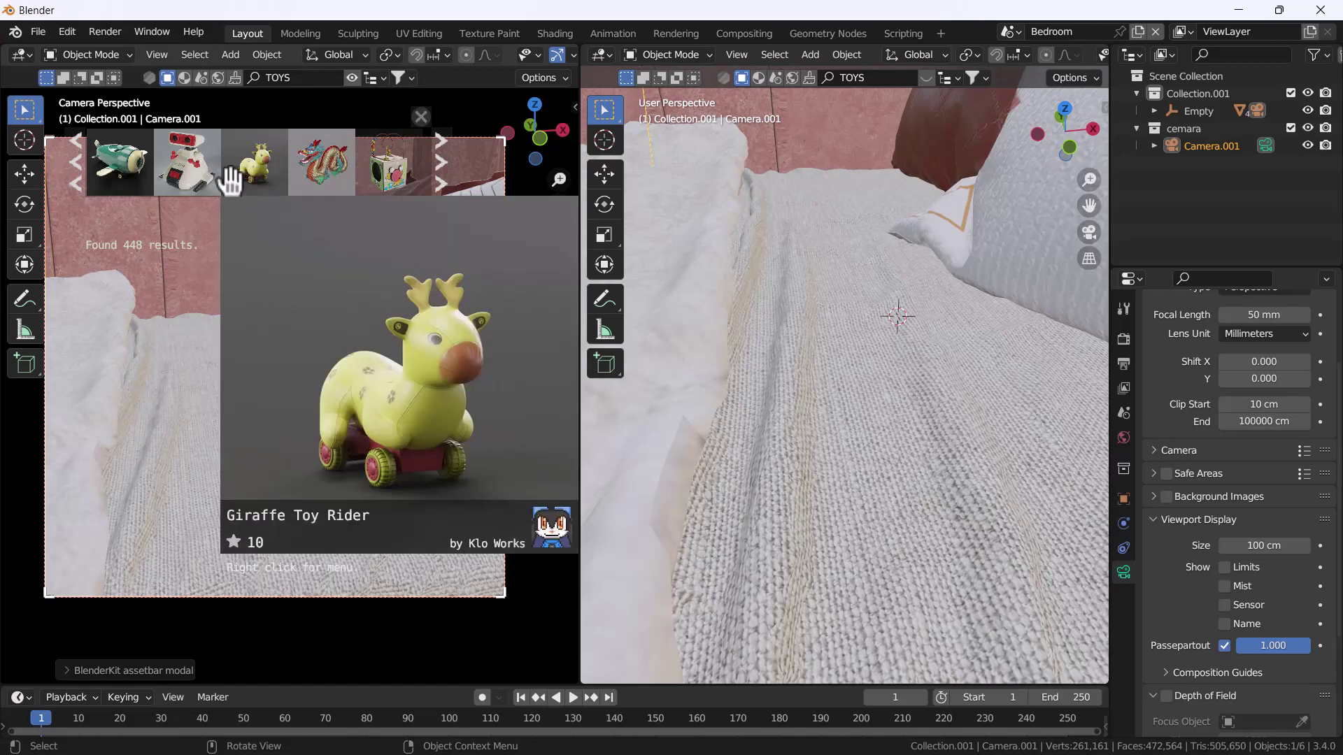
{"action": "scroll", "coordinate": [294, 169], "scroll_direction": "down", "scroll_amount": 2}
{"action": "scroll", "coordinate": [322, 162], "scroll_direction": "down", "scroll_amount": 3}
{"action": "scroll", "coordinate": [331, 161], "scroll_direction": "down", "scroll_amount": 3}
{"action": "scroll", "coordinate": [306, 152], "scroll_direction": "down", "scroll_amount": 3}
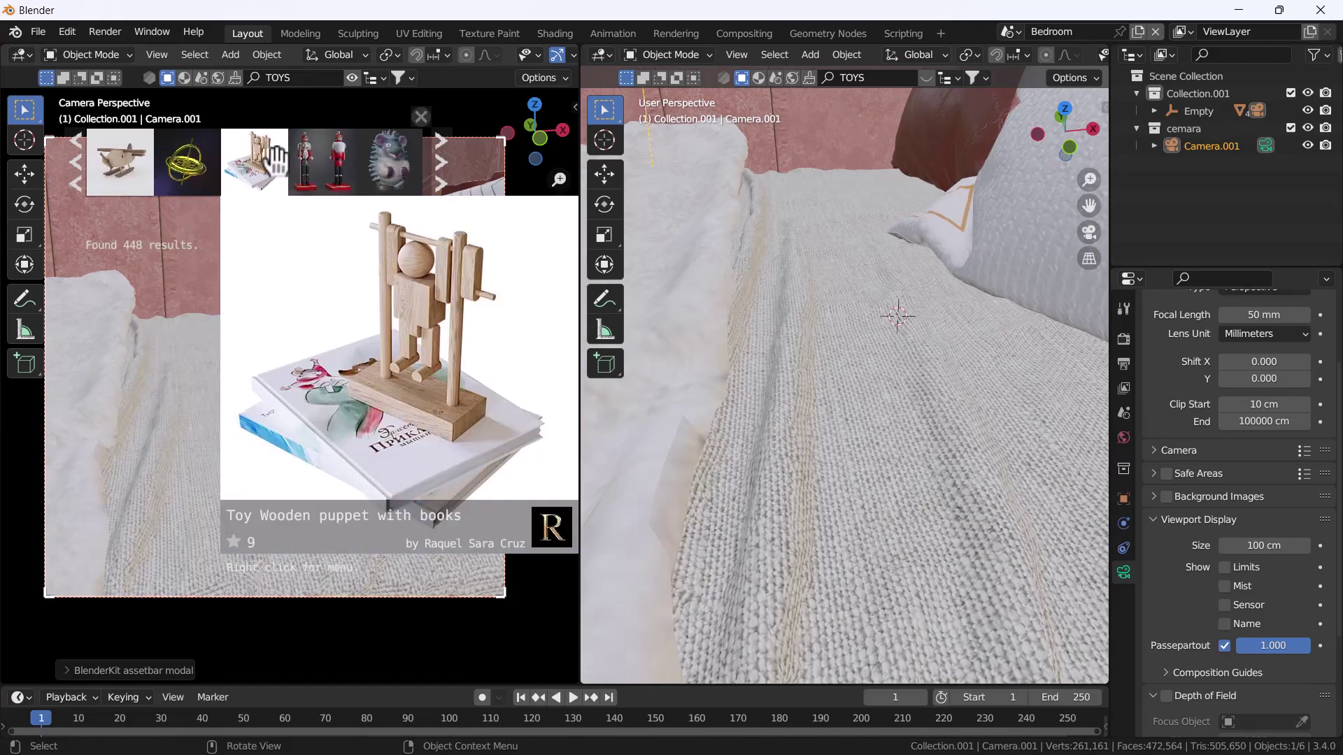
{"action": "scroll", "coordinate": [275, 162], "scroll_direction": "down", "scroll_amount": 2}
{"action": "scroll", "coordinate": [347, 179], "scroll_direction": "down", "scroll_amount": 2}
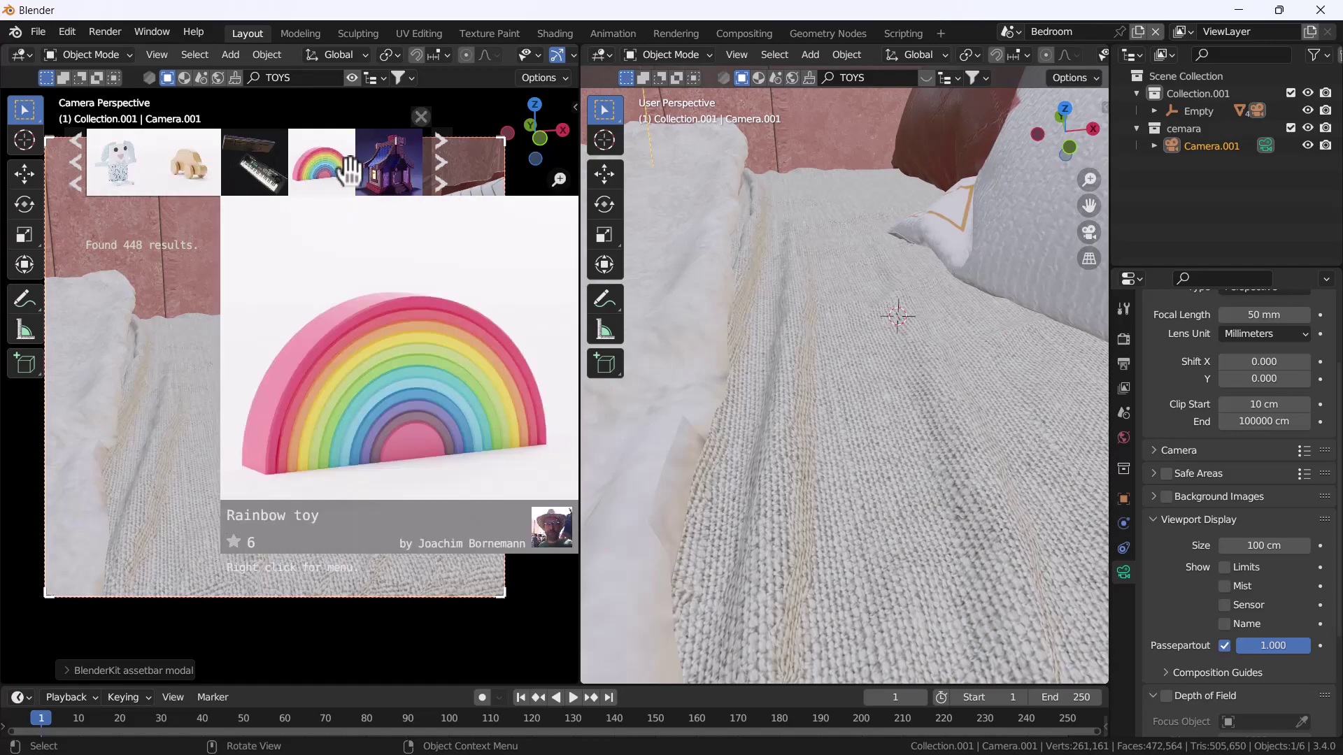
{"action": "scroll", "coordinate": [357, 166], "scroll_direction": "down", "scroll_amount": 1}
{"action": "scroll", "coordinate": [308, 166], "scroll_direction": "down", "scroll_amount": 1}
{"action": "scroll", "coordinate": [252, 165], "scroll_direction": "down", "scroll_amount": 1}
{"action": "scroll", "coordinate": [356, 162], "scroll_direction": "down", "scroll_amount": 1}
{"action": "scroll", "coordinate": [354, 158], "scroll_direction": "up", "scroll_amount": 2}
{"action": "scroll", "coordinate": [353, 159], "scroll_direction": "up", "scroll_amount": 2}
{"action": "scroll", "coordinate": [329, 161], "scroll_direction": "down", "scroll_amount": 1}
{"action": "scroll", "coordinate": [349, 161], "scroll_direction": "up", "scroll_amount": 1}
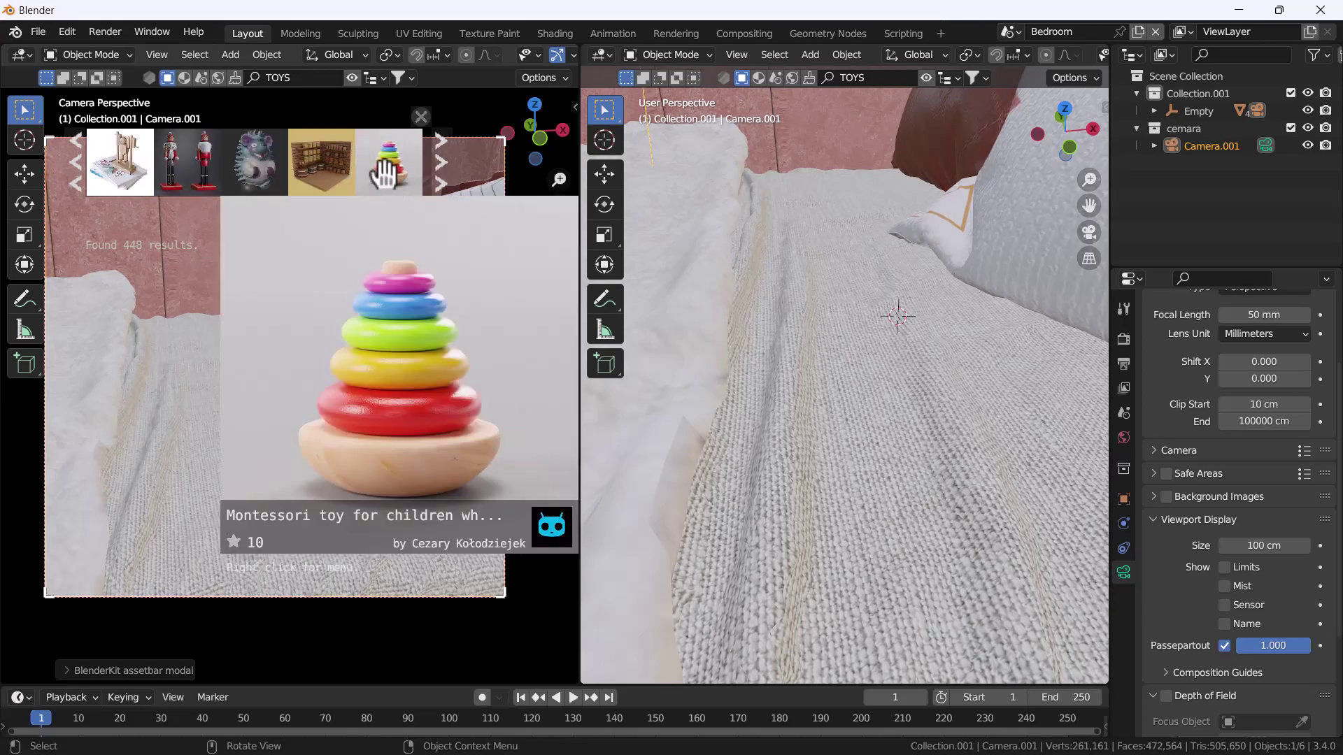
{"action": "left_click_drag", "start_coordinate": [385, 173], "coordinate": [244, 420]}
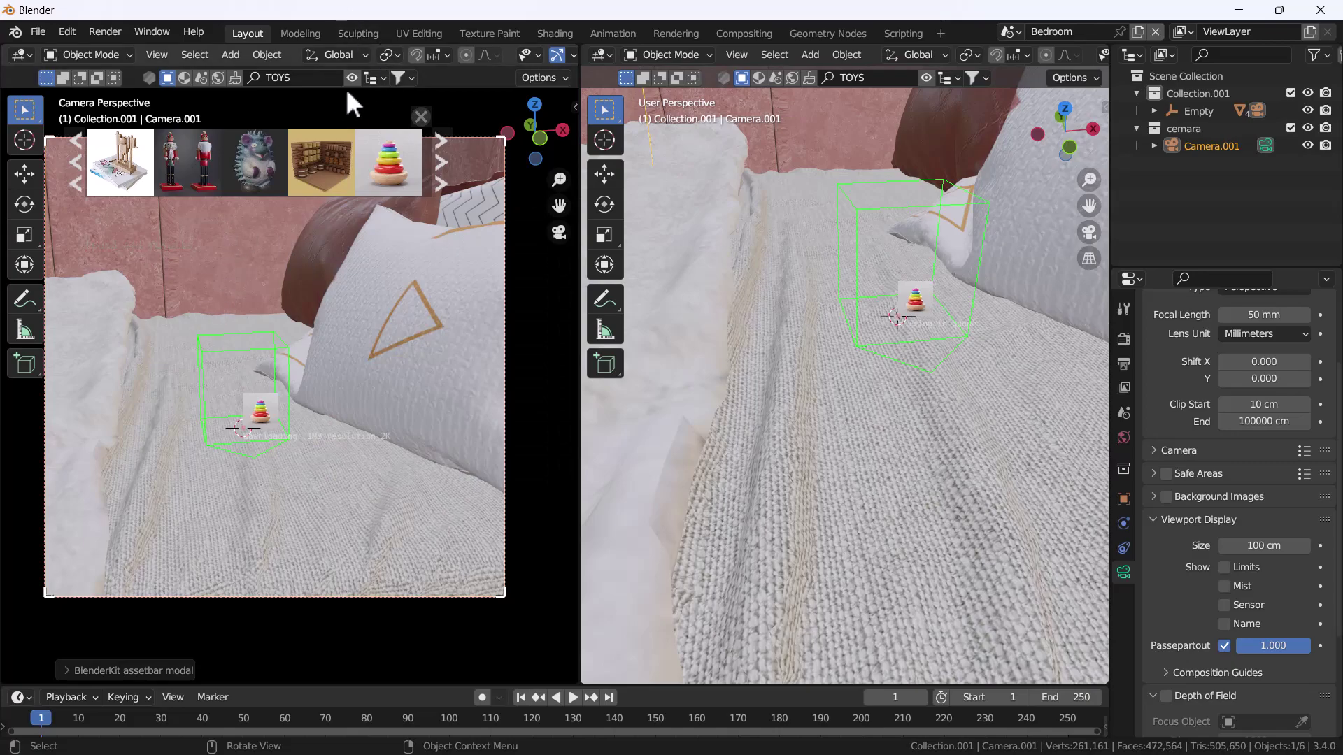
- Select the Montessori toy's parent empty and scale the toy uniformly to a little over twice its size
{"action": "scroll", "coordinate": [877, 325], "scroll_direction": "up", "scroll_amount": 5}
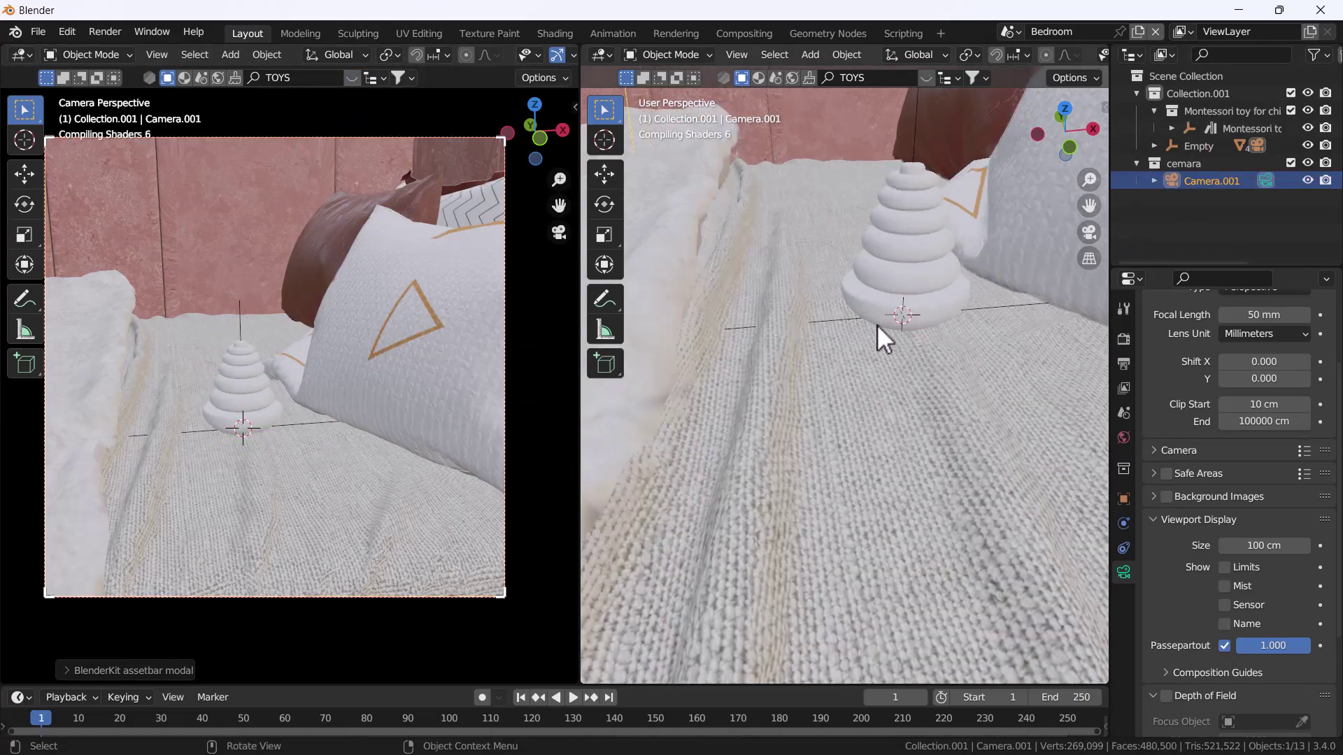
{"action": "left_click", "coordinate": [832, 319]}
{"action": "left_click", "coordinate": [829, 316]}
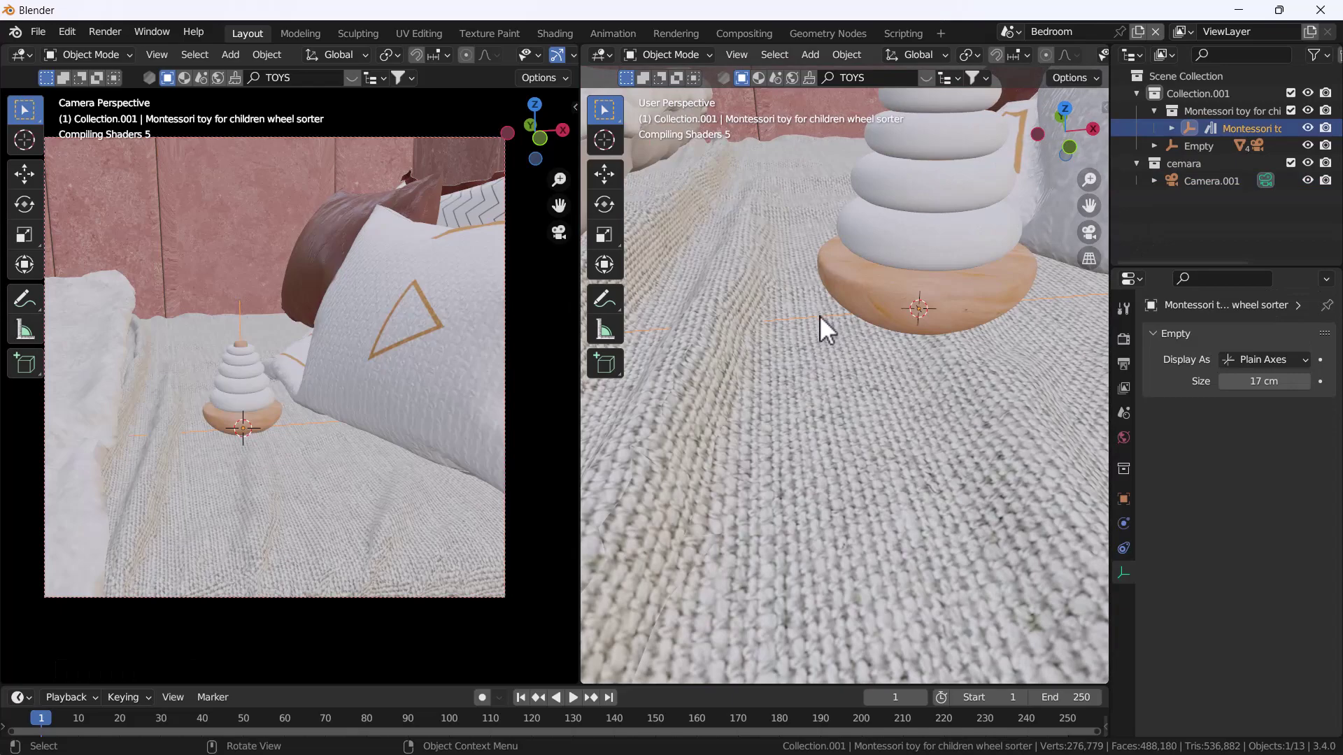
{"action": "scroll", "coordinate": [819, 316], "scroll_direction": "down", "scroll_amount": 5}
{"action": "middle_click_drag", "start_coordinate": [886, 343], "coordinate": [892, 344]}
{"action": "key", "text": "s"}
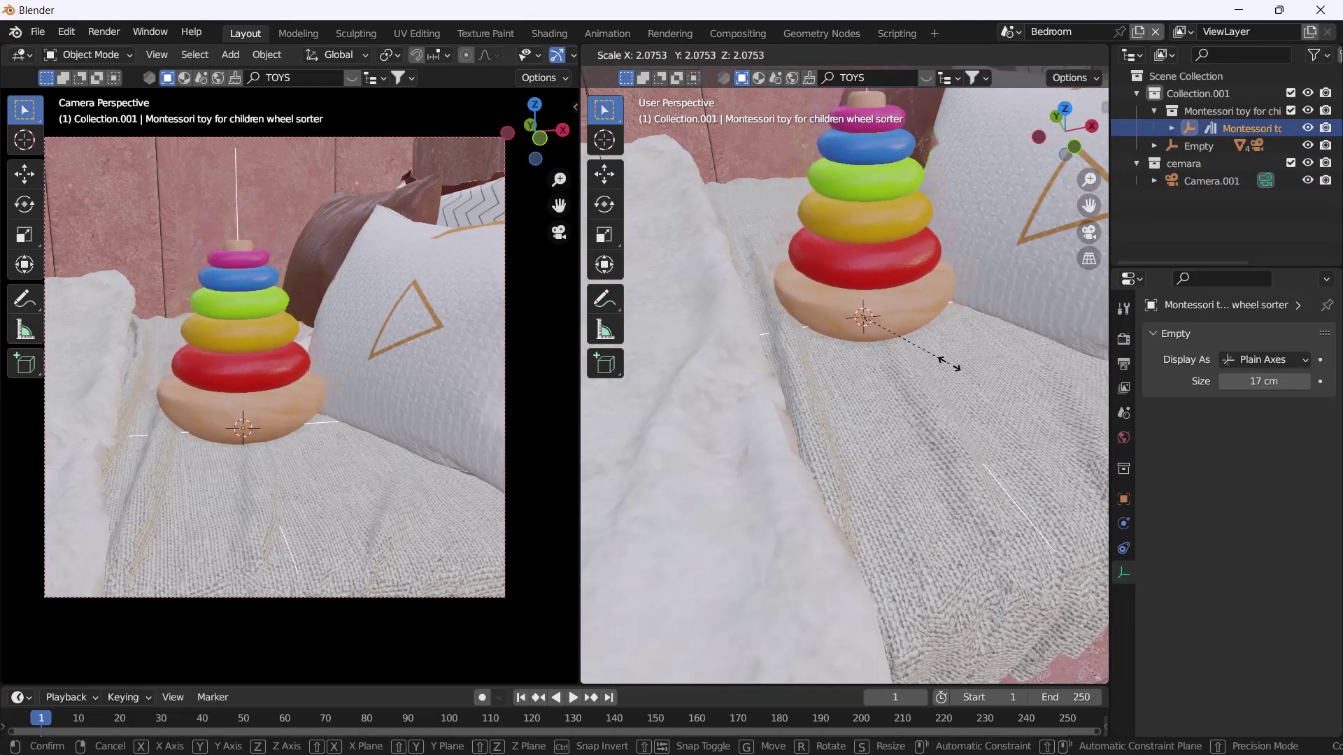
{"action": "left_click", "coordinate": [955, 379]}
- Move the Montessori toy along the global Y axis across the mattress so it sits closer to the camera
{"action": "scroll", "coordinate": [895, 291], "scroll_direction": "down", "scroll_amount": 3}
{"action": "middle_click_drag", "start_coordinate": [896, 292], "coordinate": [866, 341]}
{"action": "key", "text": "shift+space"}
{"action": "key", "text": "g"}
{"action": "key", "text": "g"}
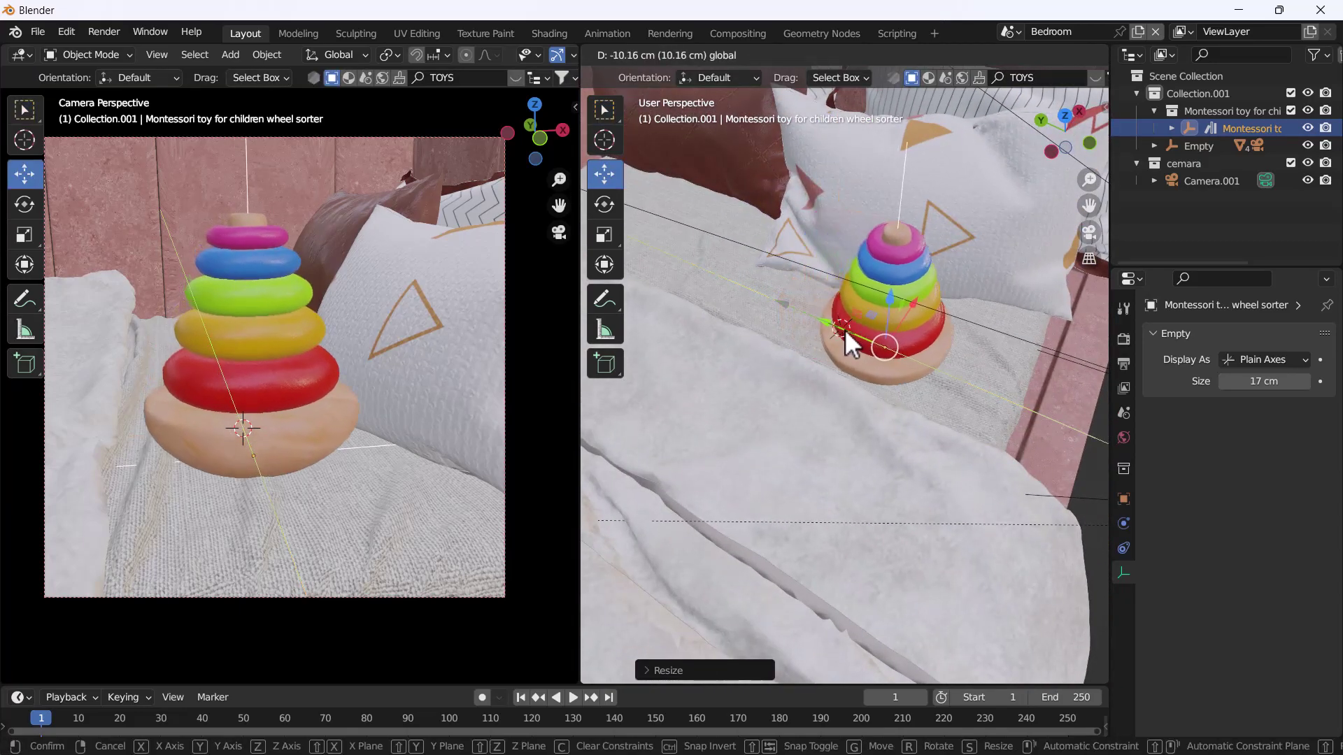
{"action": "left_click", "coordinate": [866, 328]}
{"action": "scroll", "coordinate": [895, 312], "scroll_direction": "down", "scroll_amount": 3}
{"action": "mouse_move", "coordinate": [895, 311]}
{"action": "middle_mouse_down"}
{"action": "mouse_move", "coordinate": [867, 292]}
{"action": "mouse_move", "coordinate": [833, 380]}
{"action": "mouse_move", "coordinate": [881, 305]}
{"action": "middle_mouse_up"}
{"action": "scroll", "coordinate": [842, 350], "scroll_direction": "up", "scroll_amount": 3}
{"action": "scroll", "coordinate": [499, 57], "scroll_direction": "down", "scroll_amount": 5}
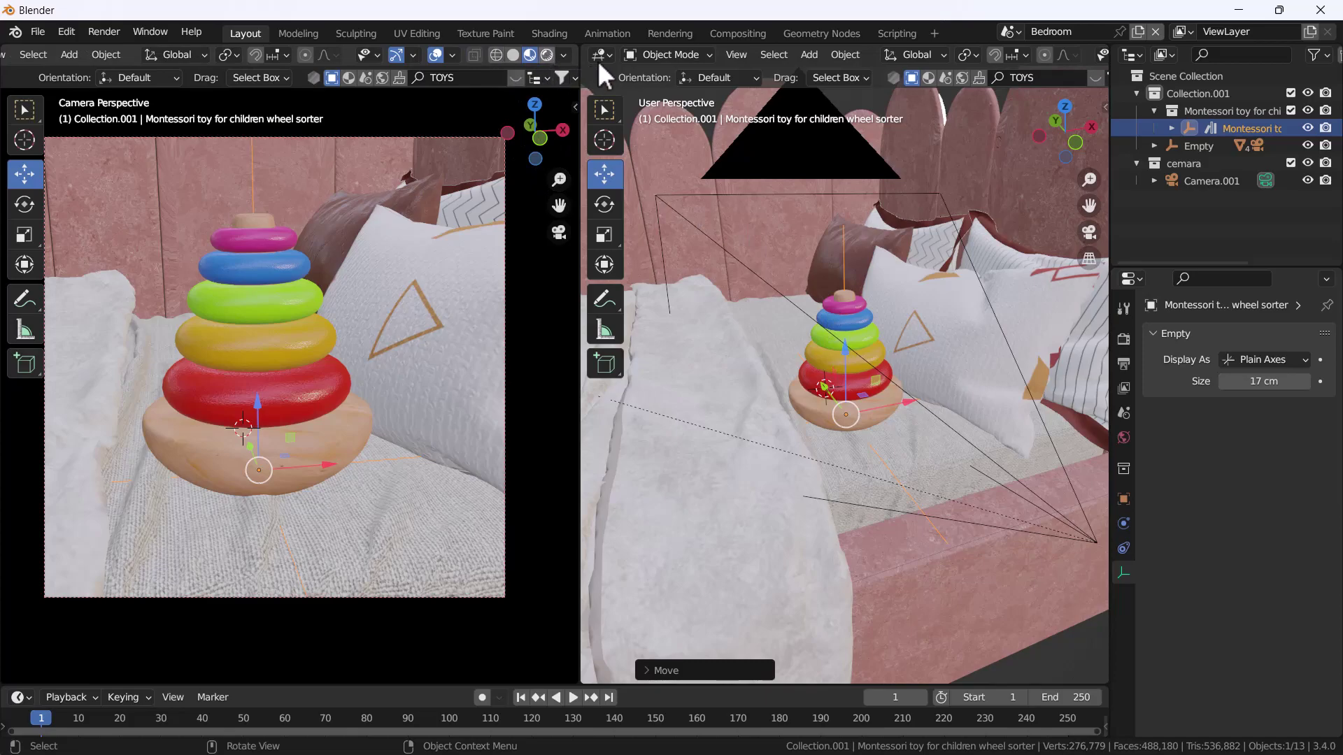
- Switch the camera view to rendered shading and pull the free perspective view back to the whole bedroom
{"action": "left_click", "coordinate": [546, 56]}
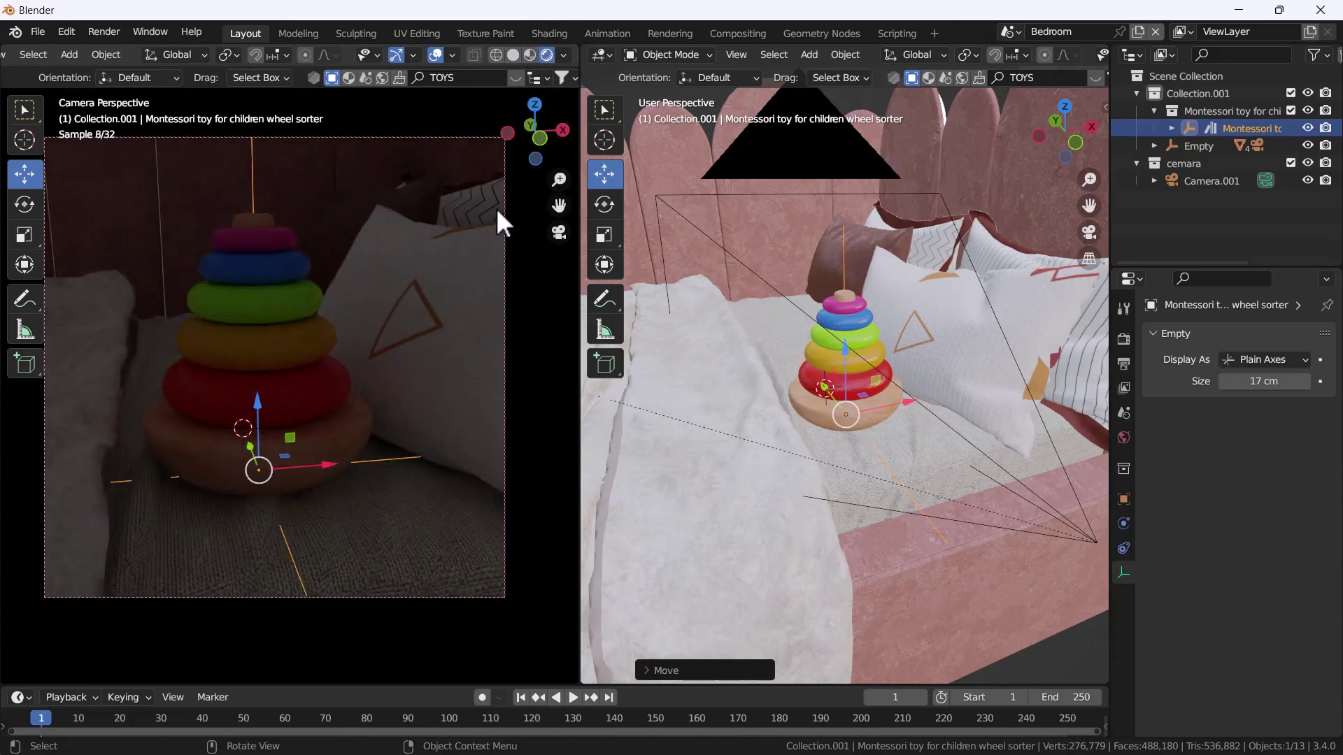
{"action": "scroll", "coordinate": [762, 293], "scroll_direction": "down", "scroll_amount": 8}
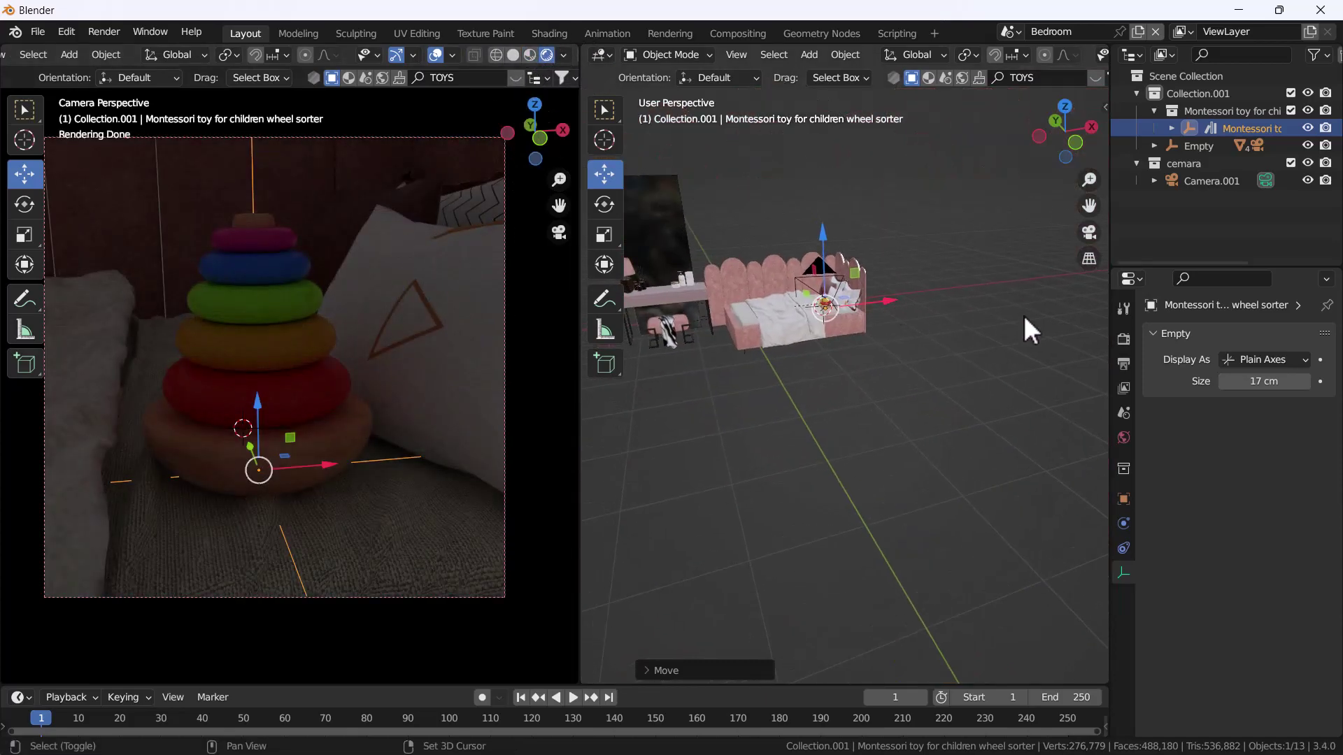
{"action": "scroll", "coordinate": [877, 362], "scroll_direction": "down", "scroll_amount": 5}
{"action": "scroll", "coordinate": [877, 362], "scroll_direction": "up", "scroll_amount": 5}
- Assign an Environment Texture to the world background's color
{"action": "left_click", "coordinate": [1123, 438]}
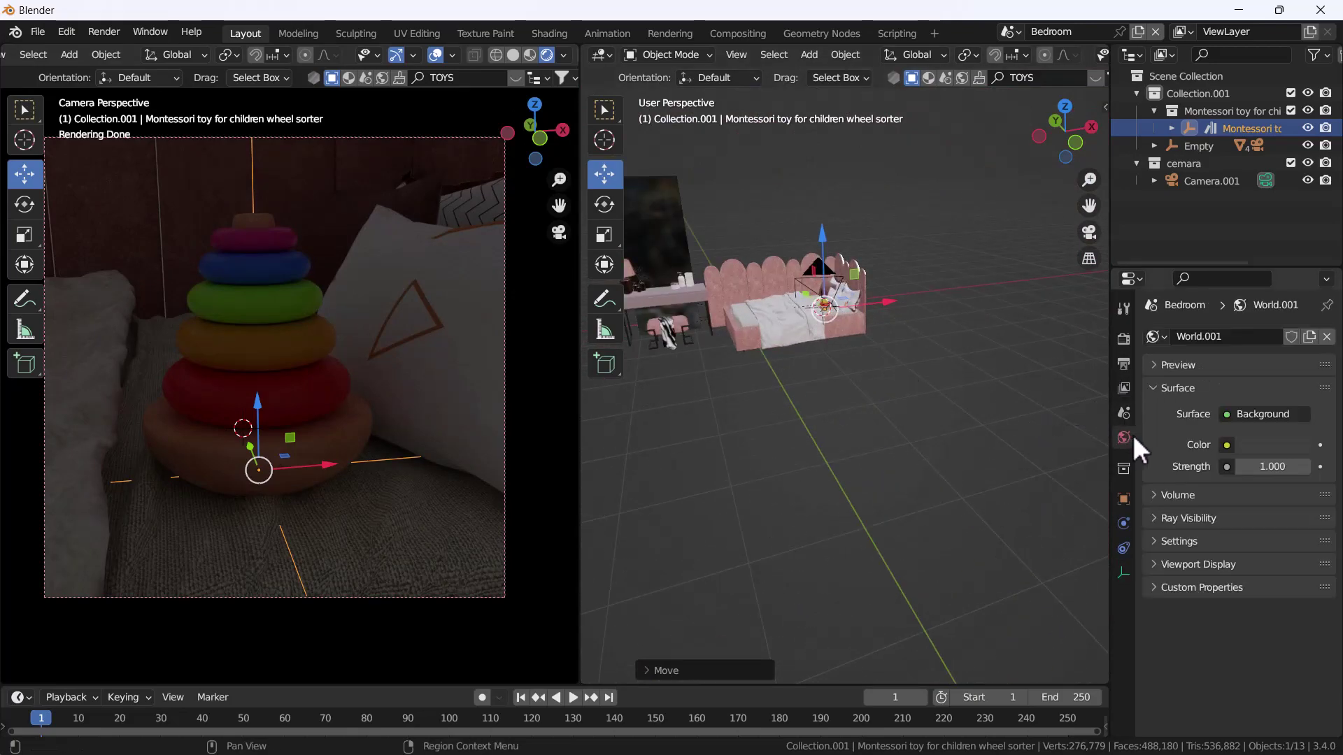
{"action": "left_click", "coordinate": [1227, 445]}
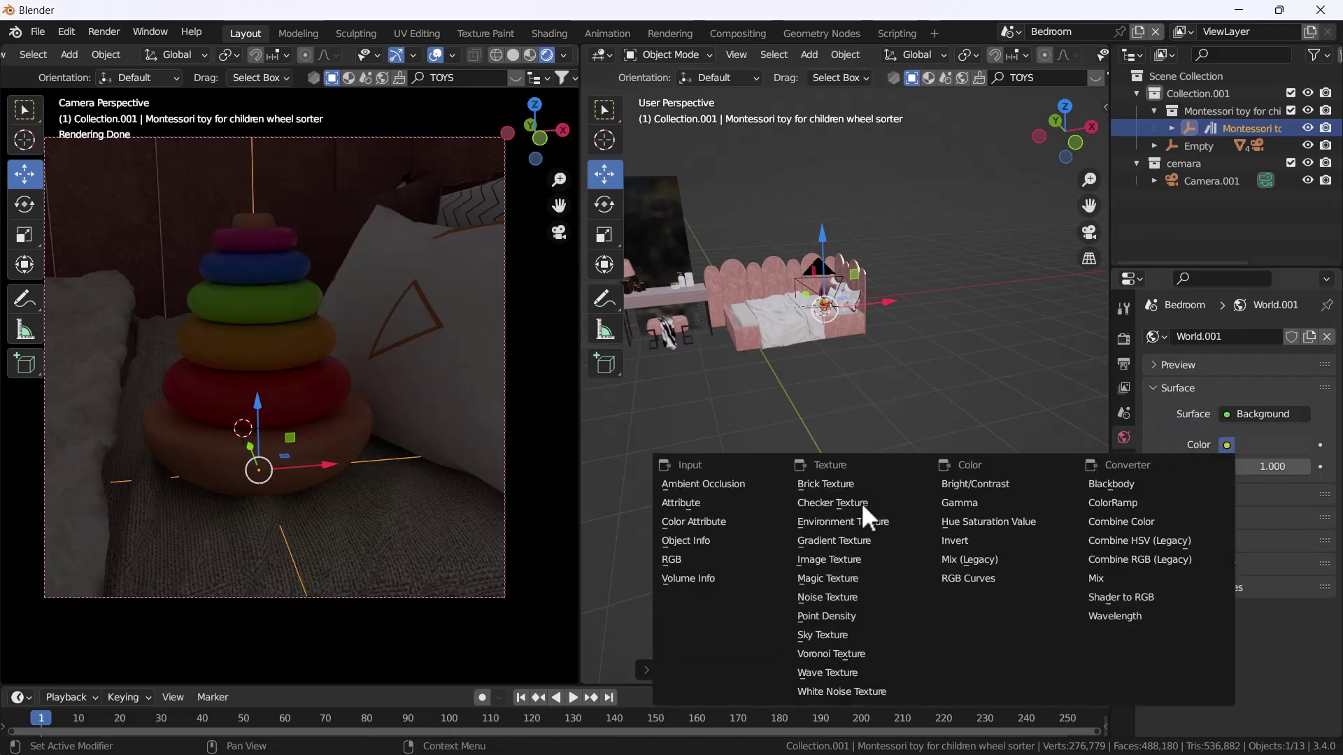
{"action": "left_click", "coordinate": [848, 522]}
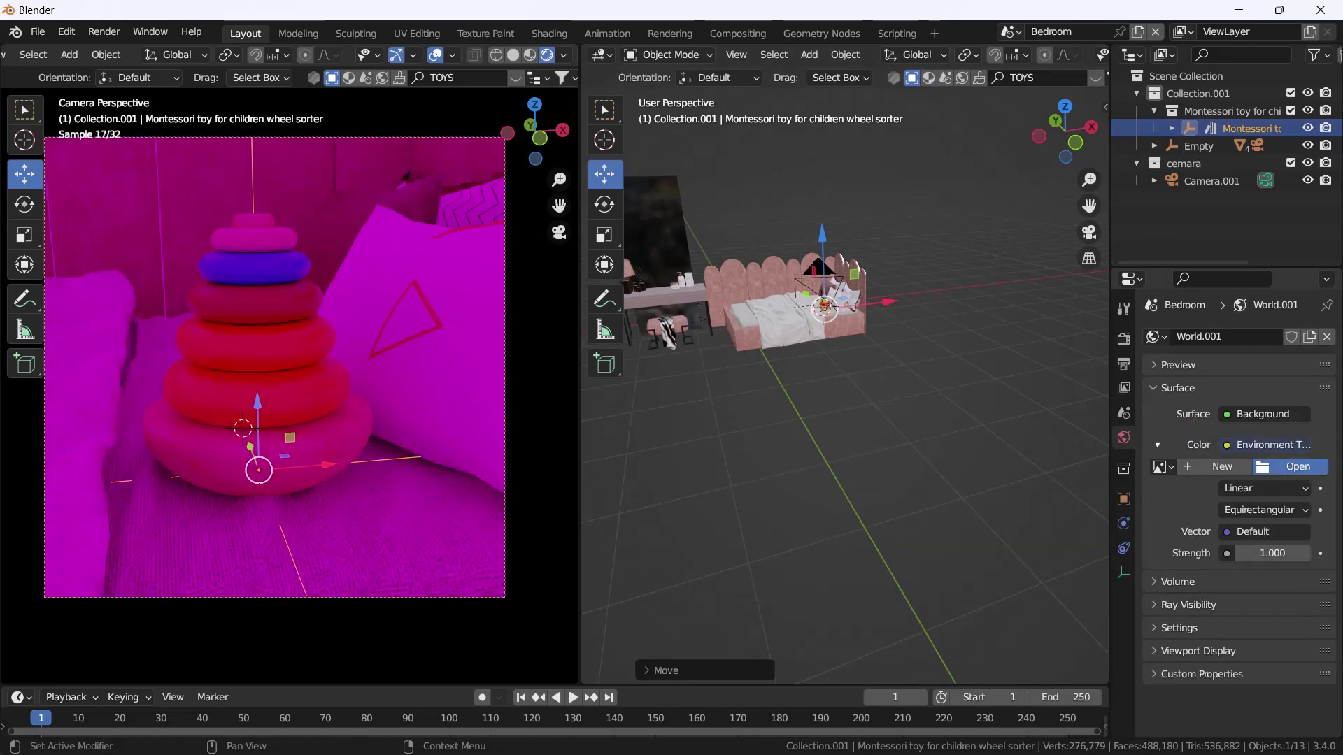
- Load studio_small_09_4k.exr from the Downloads folder as the environment image and set the world background strength to 0
{"action": "left_click", "coordinate": [1290, 467]}
{"action": "left_click", "coordinate": [274, 310]}
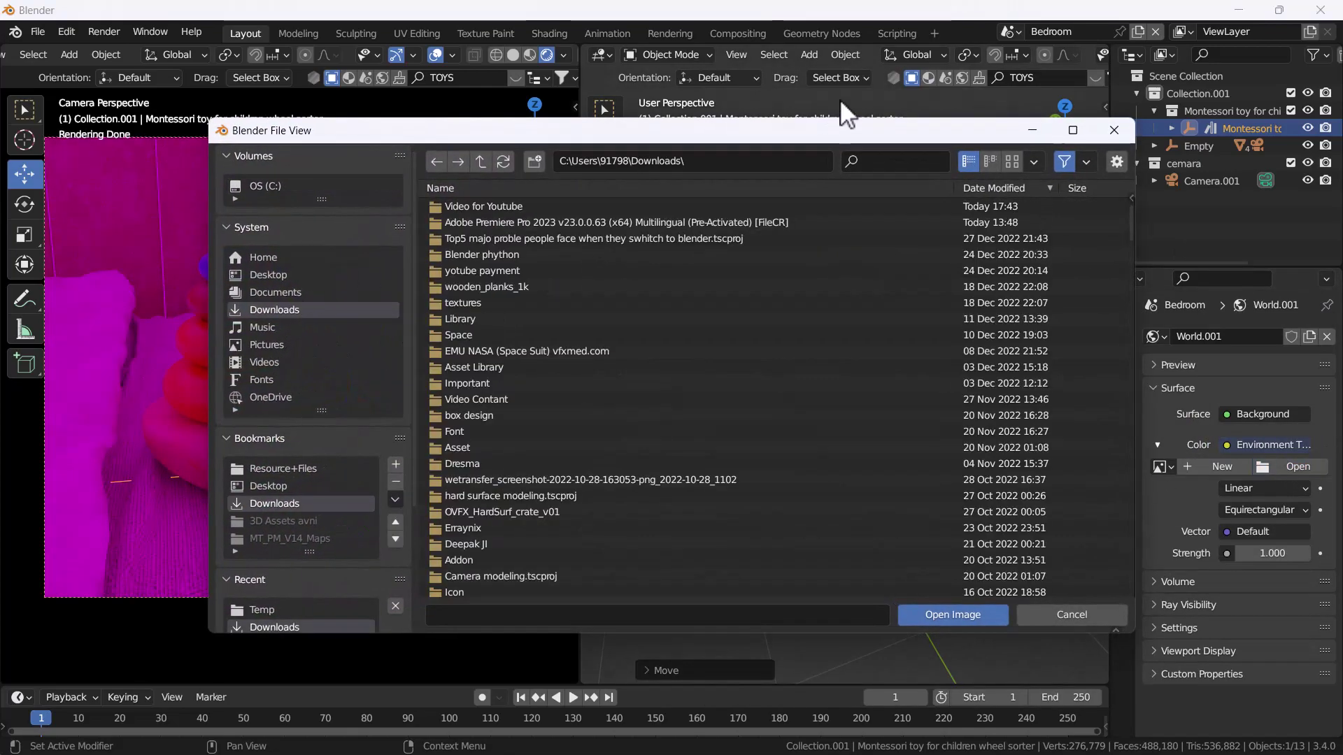
{"action": "type", "text": "EXR"}
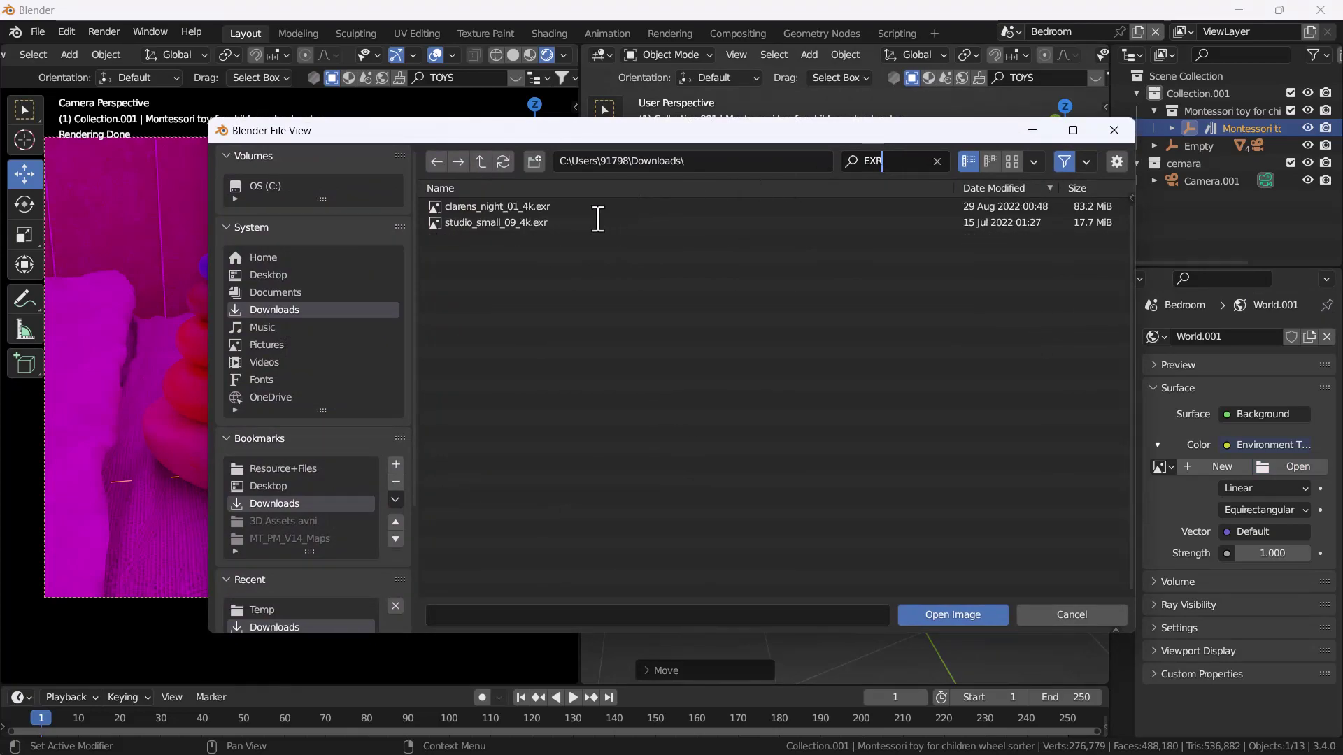
{"action": "key", "text": "Return"}
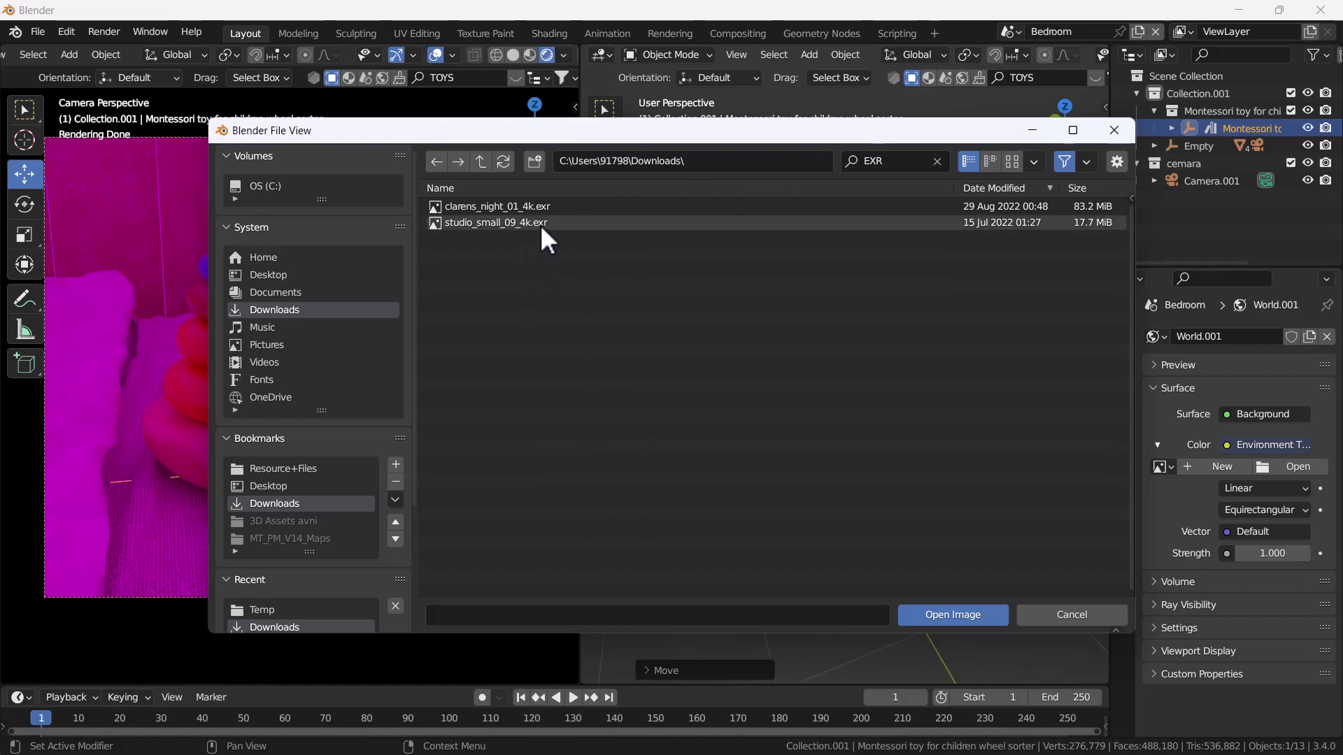
{"action": "left_click", "coordinate": [540, 225]}
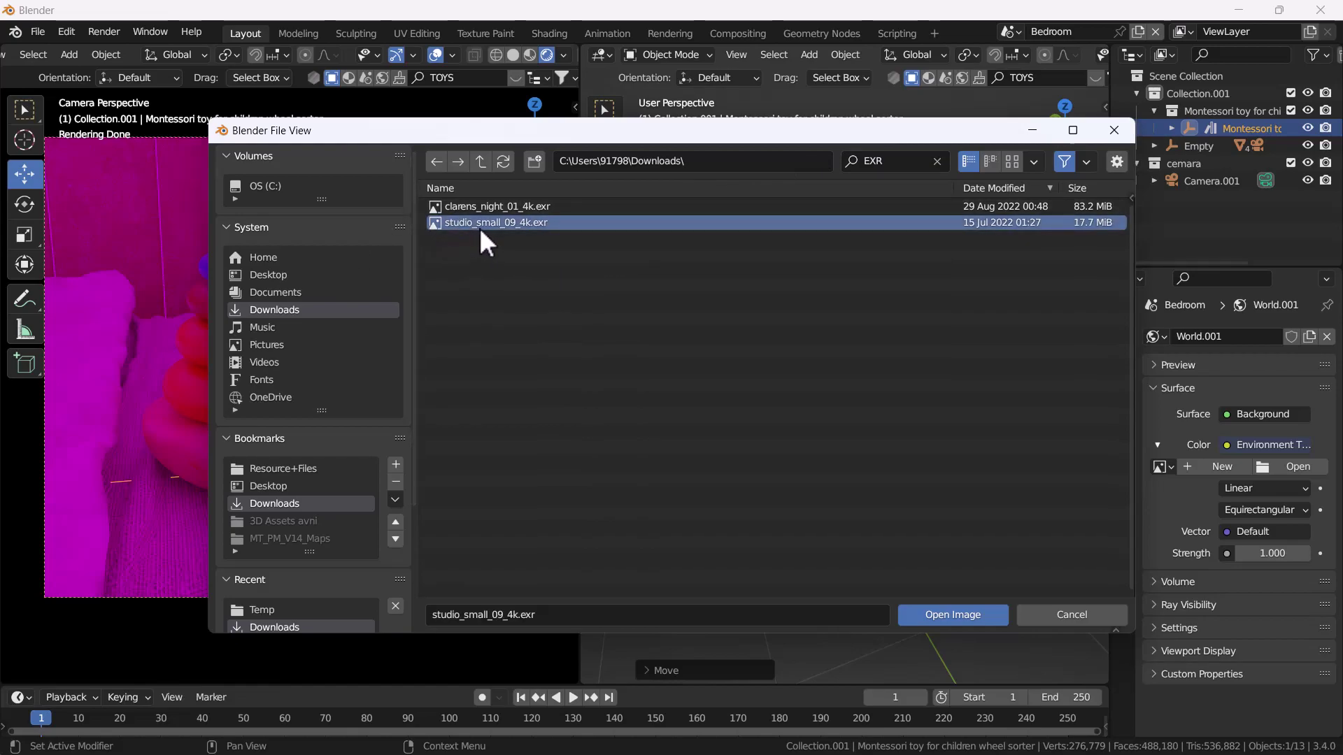
{"action": "left_click", "coordinate": [980, 612]}
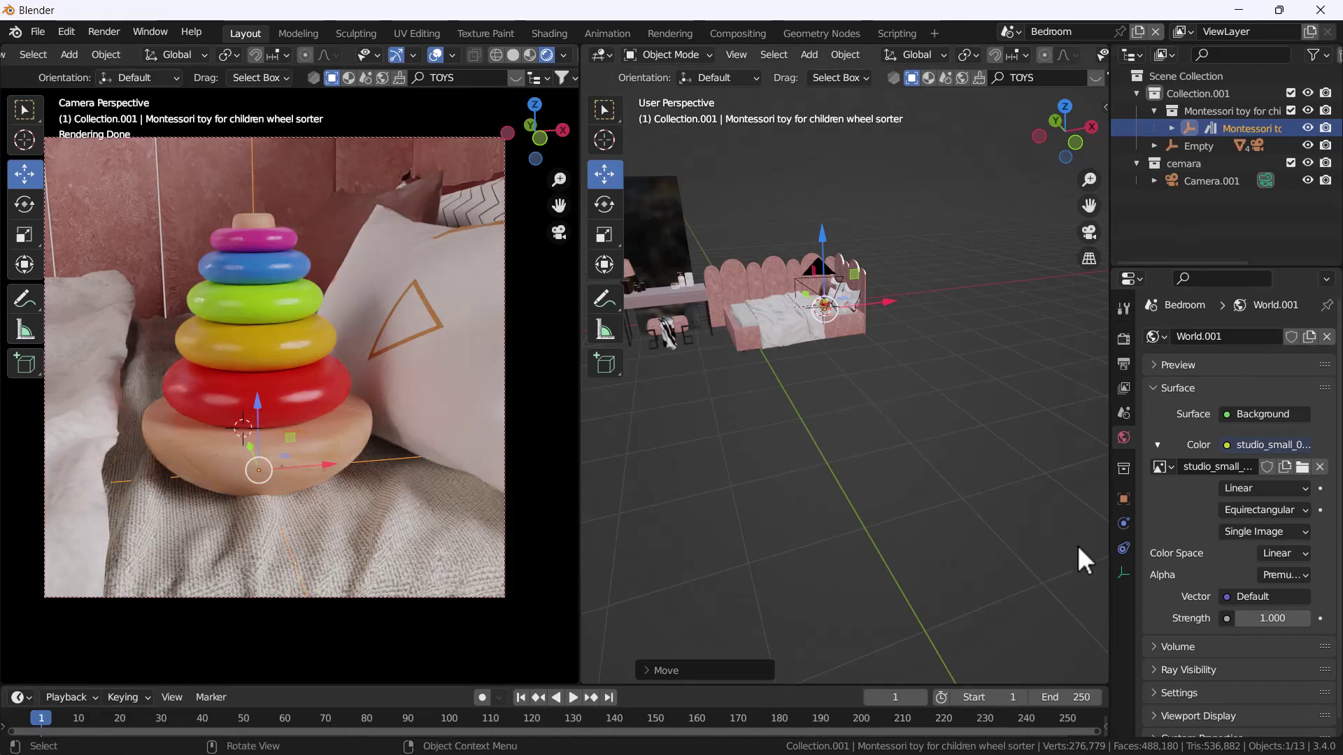
{"action": "left_click", "coordinate": [1266, 617]}
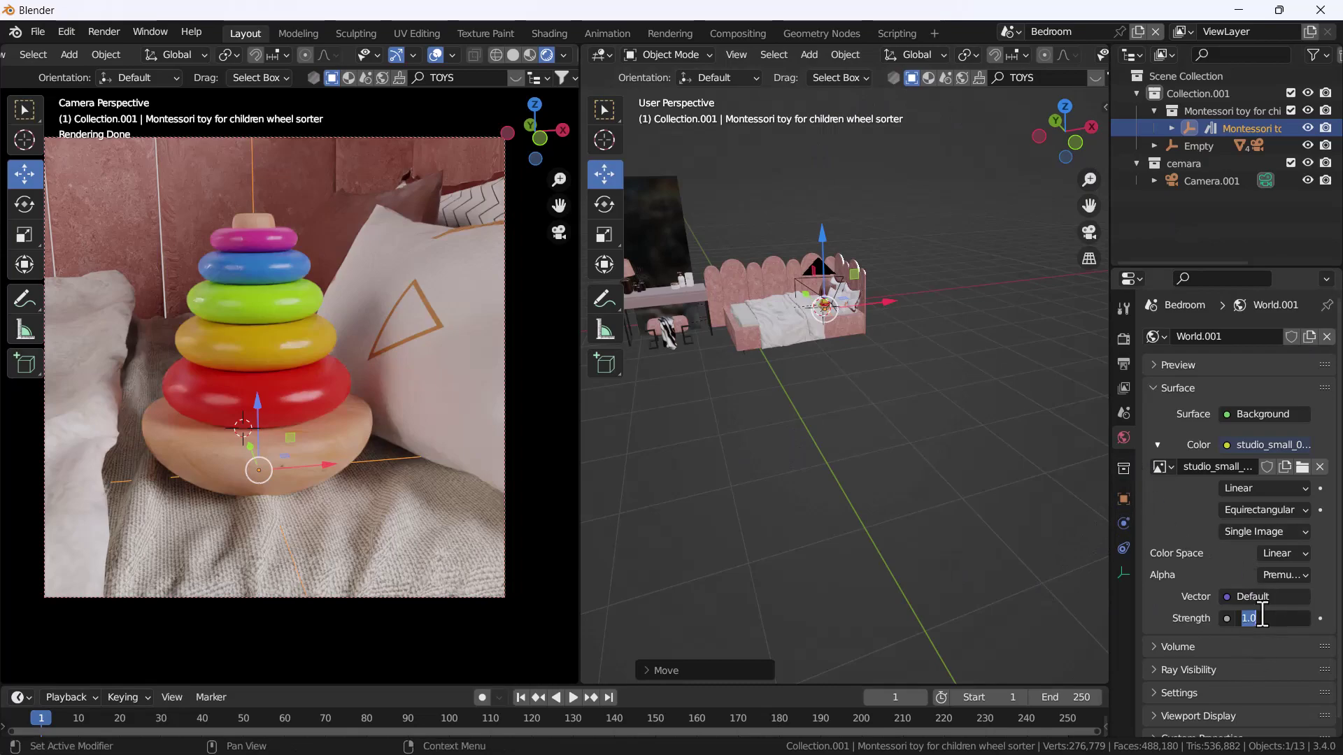
{"action": "key", "text": "Return"}
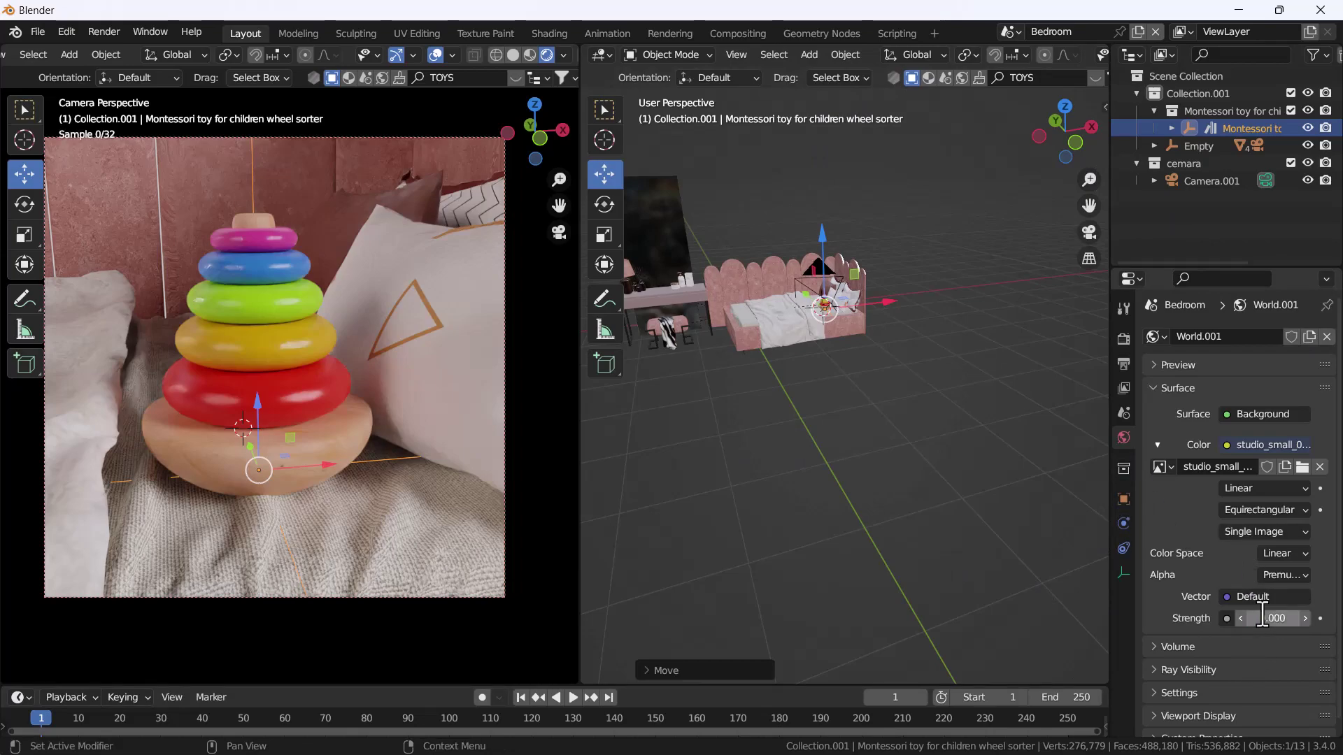
- Show the scene from the front and add a spot light at the 3D cursor
{"action": "key", "text": "grave"}
{"action": "left_click", "coordinate": [757, 282]}
{"action": "scroll", "coordinate": [803, 333], "scroll_direction": "up", "scroll_amount": 2}
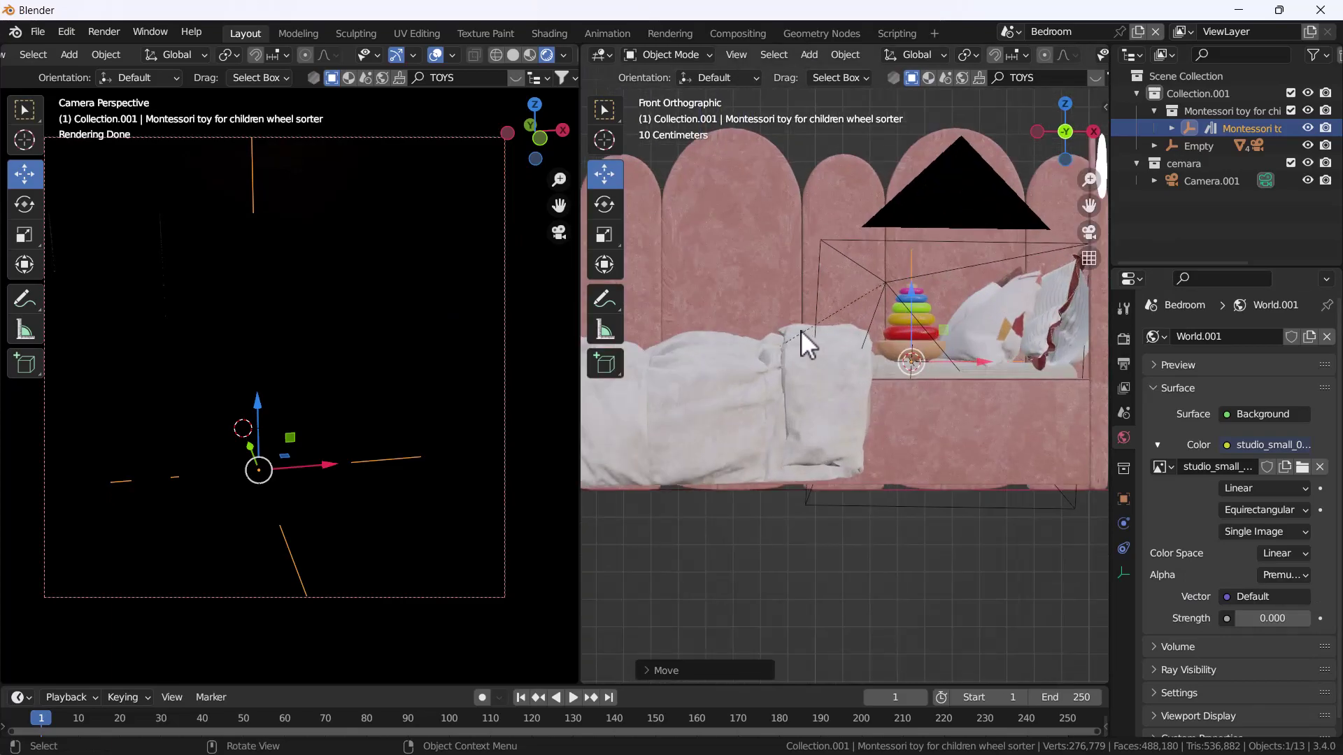
{"action": "key", "text": "shift+a"}
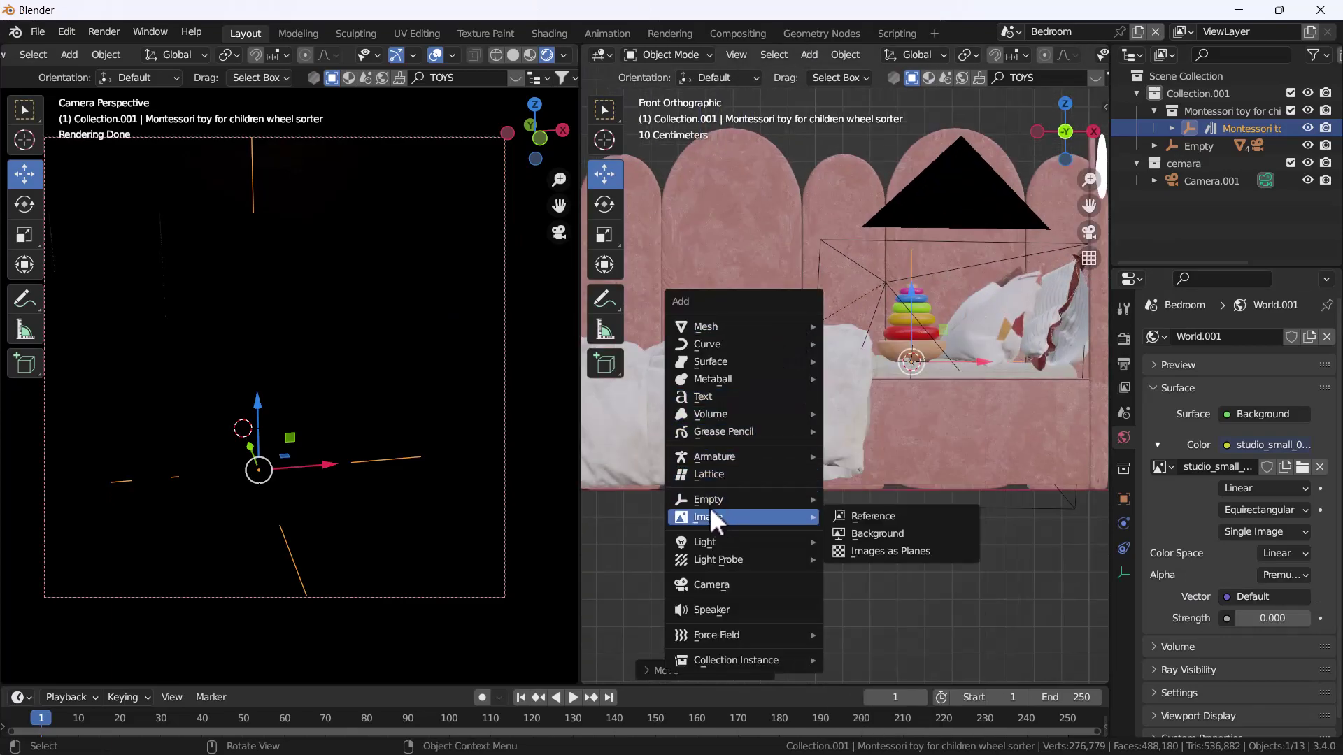
{"action": "mouse_move", "coordinate": [705, 542]}
{"action": "left_click", "coordinate": [860, 580]}
- Raise the spot light vertically along the Z axis to well above the bed
{"action": "scroll", "coordinate": [904, 408], "scroll_direction": "down", "scroll_amount": 4}
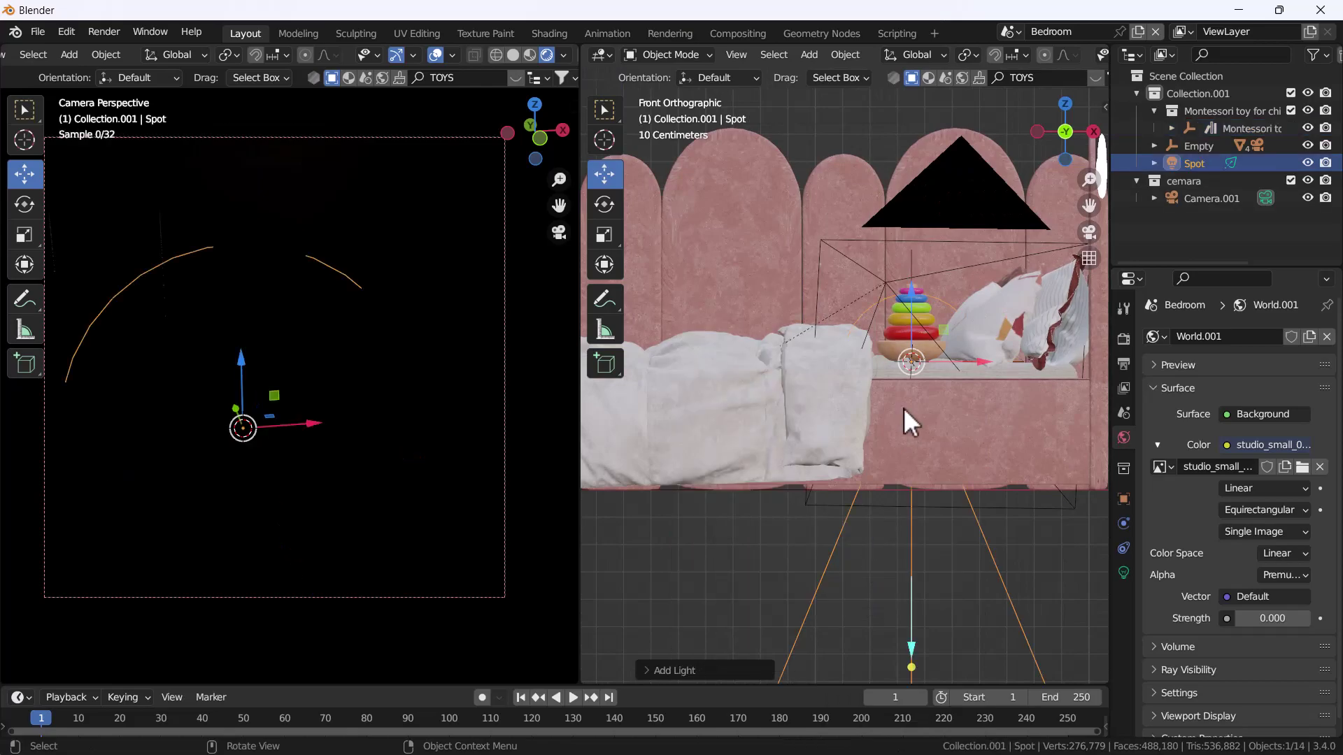
{"action": "left_click_drag", "start_coordinate": [921, 328], "coordinate": [904, 134]}
{"action": "key", "text": "ctrl+z"}
{"action": "key", "text": "g"}
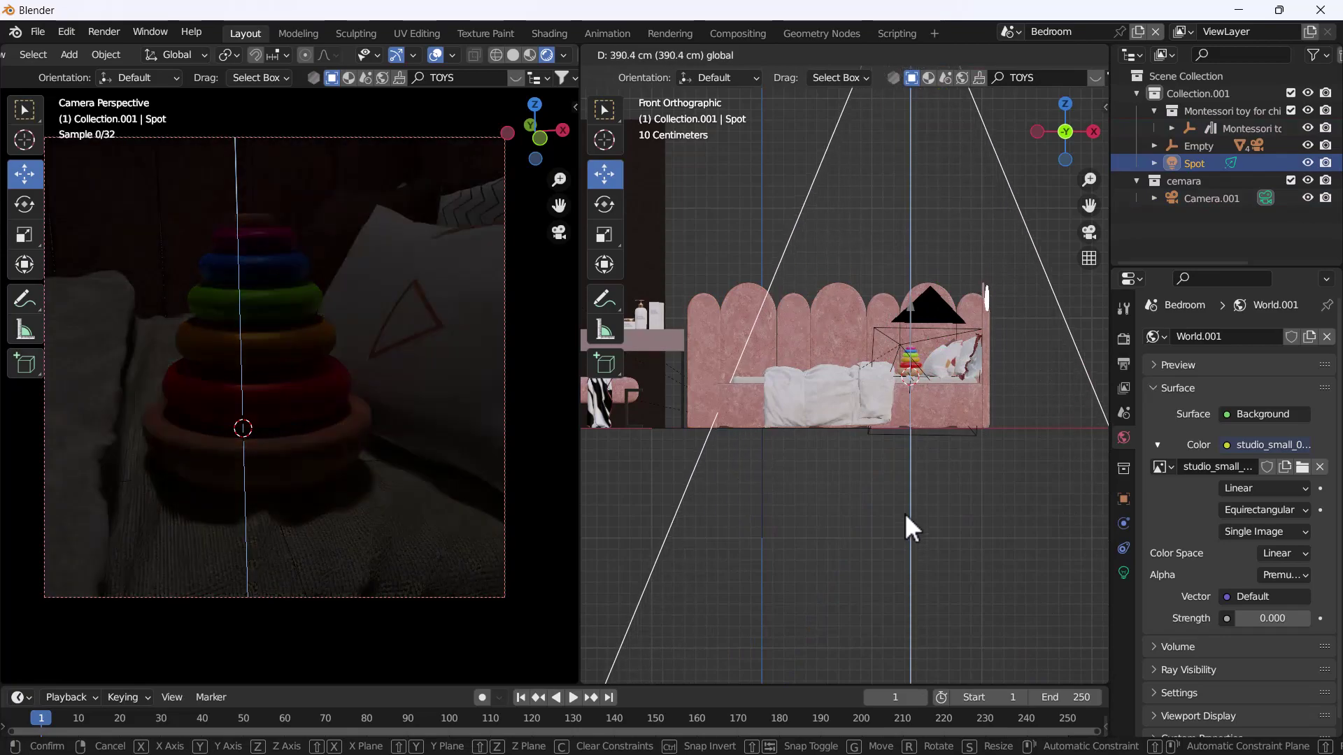
{"action": "left_click", "coordinate": [903, 489]}
- Scale the spot light uniformly to adjust its cone over the bed
{"action": "key", "text": "s"}
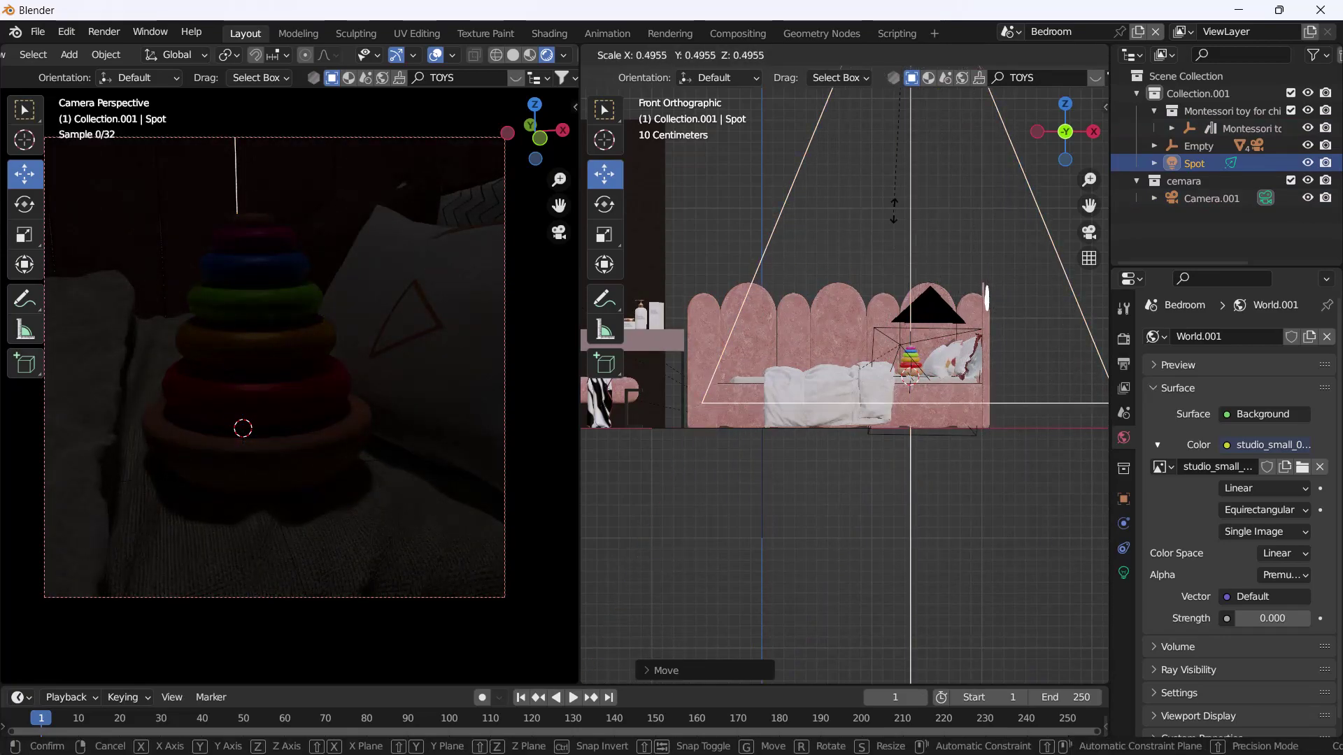
{"action": "left_click", "coordinate": [949, 217]}
{"action": "scroll", "coordinate": [949, 216], "scroll_direction": "down", "scroll_amount": 1}
{"action": "scroll", "coordinate": [934, 342], "scroll_direction": "down", "scroll_amount": 5}
{"action": "key", "text": "s"}
{"action": "left_click", "coordinate": [976, 372]}
- Shift the spot light sideways toward the dressing table and rotate it in the front view to aim at the toy
{"action": "left_click_drag", "start_coordinate": [927, 134], "coordinate": [939, 196]}
{"action": "left_click_drag", "start_coordinate": [987, 253], "coordinate": [935, 241]}
{"action": "scroll", "coordinate": [937, 288], "scroll_direction": "up", "scroll_amount": 6}
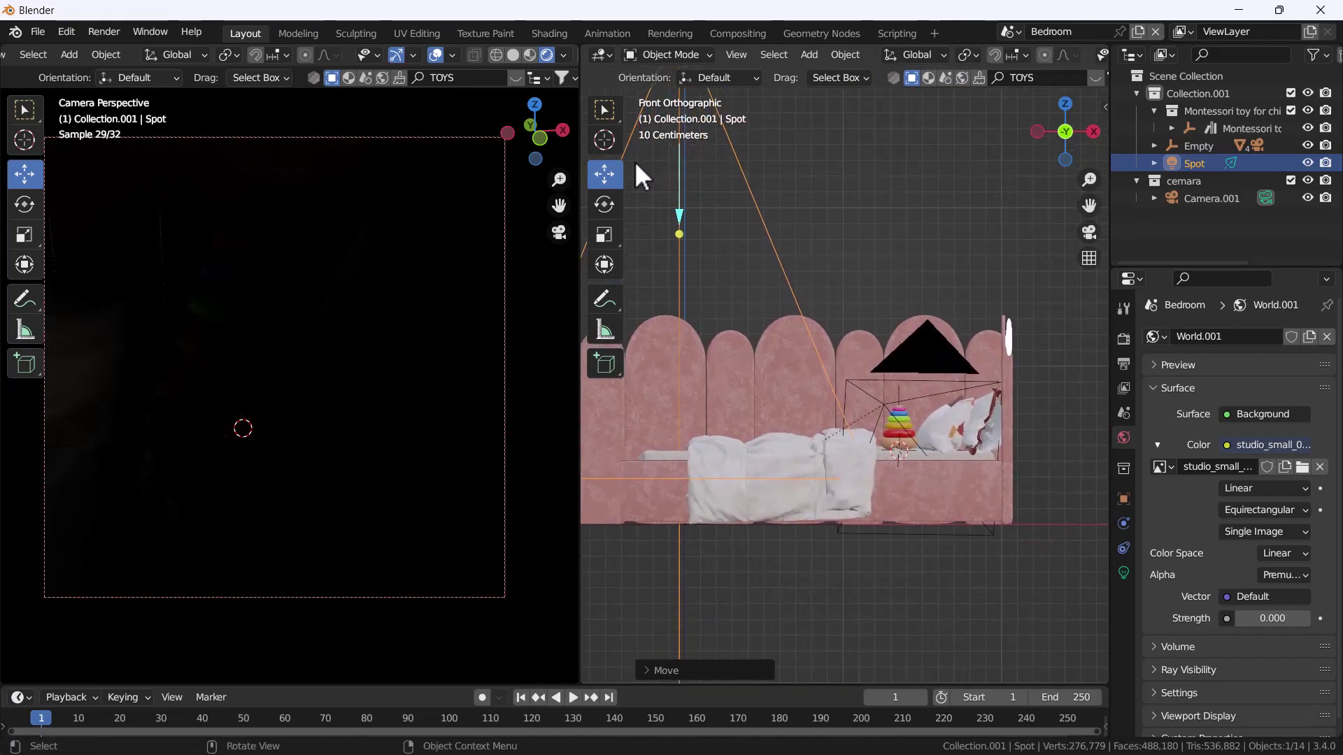
{"action": "left_click", "coordinate": [604, 204]}
{"action": "scroll", "coordinate": [774, 276], "scroll_direction": "down", "scroll_amount": 2}
{"action": "mouse_move", "coordinate": [817, 190]}
{"action": "left_mouse_down"}
{"action": "mouse_move", "coordinate": [794, 164]}
{"action": "mouse_move", "coordinate": [797, 175]}
{"action": "left_mouse_up"}
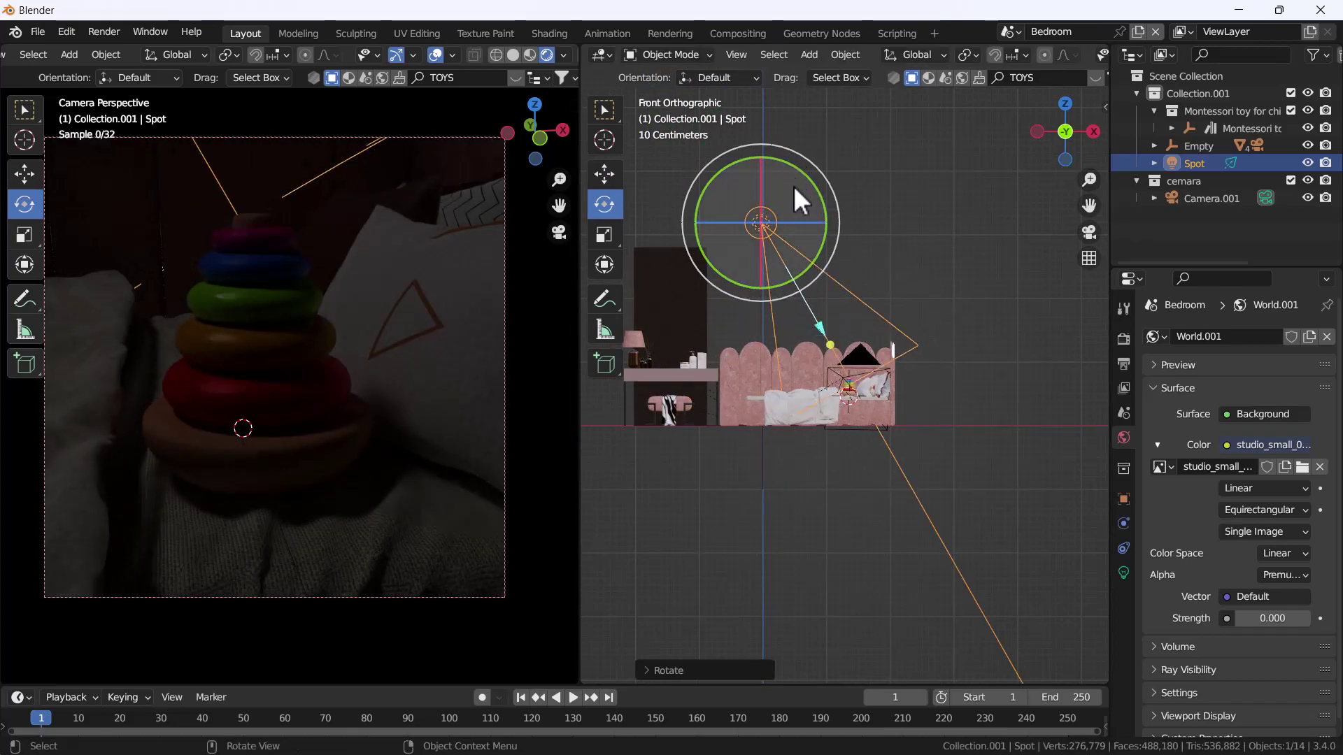
- Set the spot light's power to 5000 W
{"action": "left_click", "coordinate": [1123, 573]}
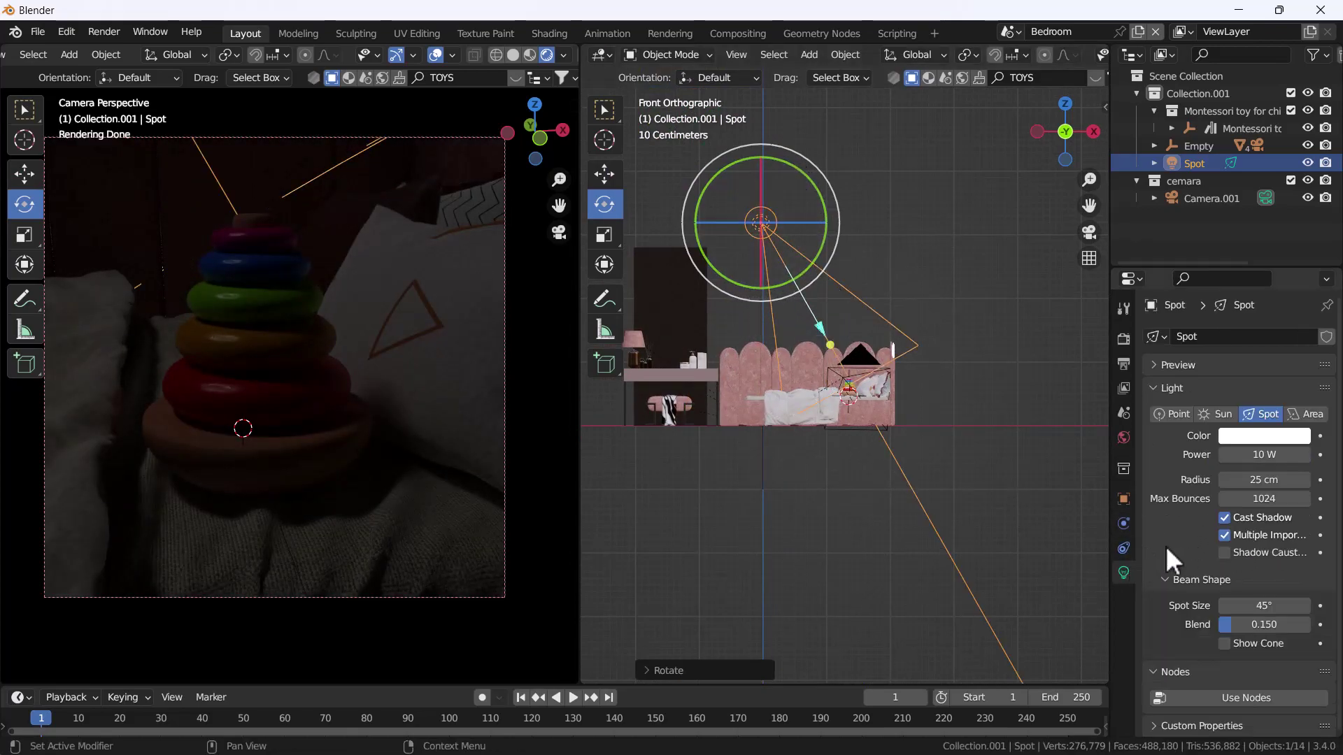
{"action": "left_click", "coordinate": [1246, 454]}
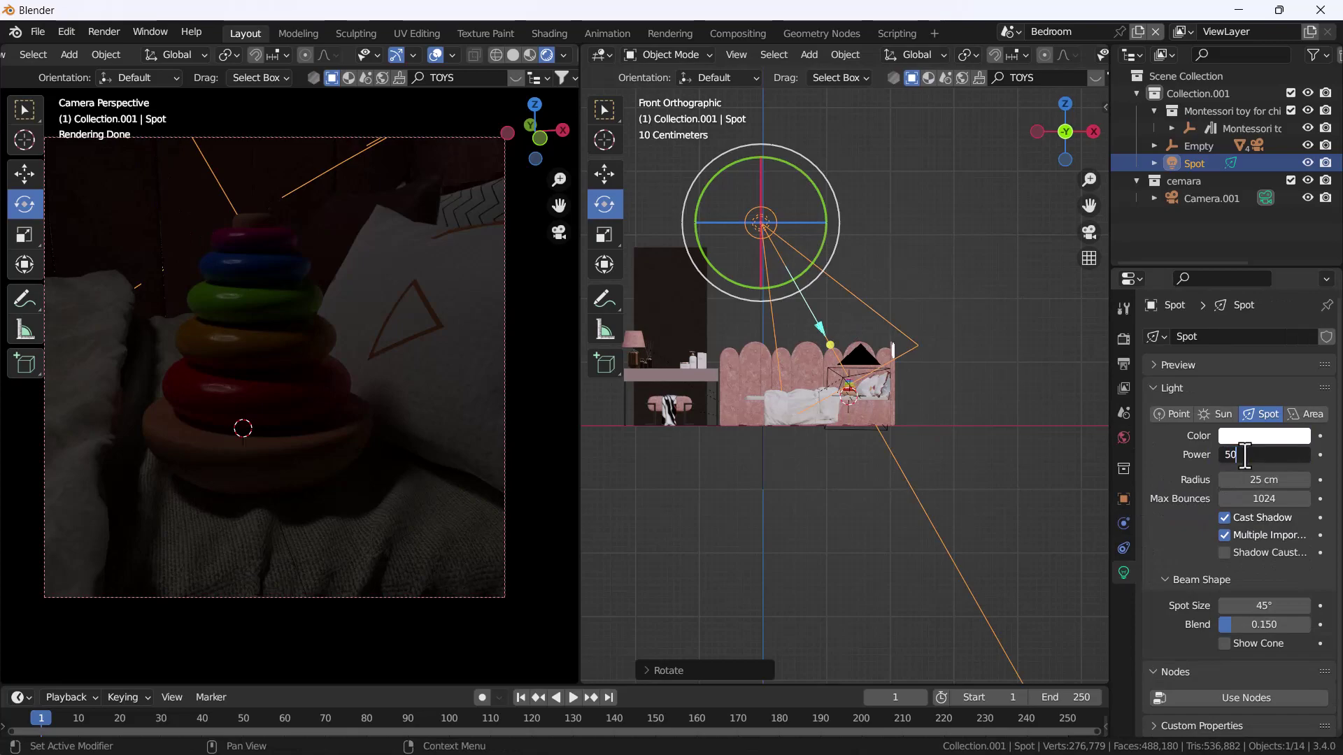
{"action": "type", "text": "5000"}
{"action": "key", "text": "Return"}
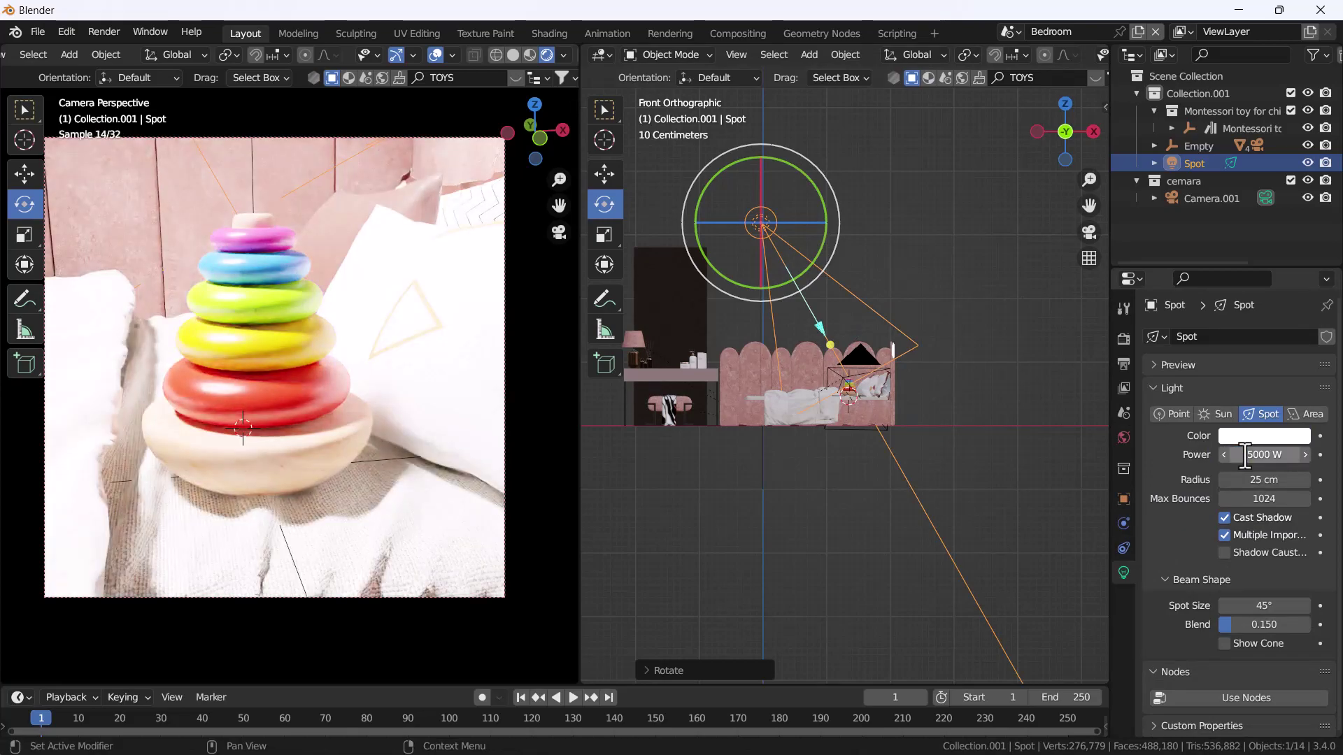
- Move the spot light about 106 cm along the negative X axis, over the dressing table
{"action": "scroll", "coordinate": [811, 384], "scroll_direction": "down", "scroll_amount": 2}
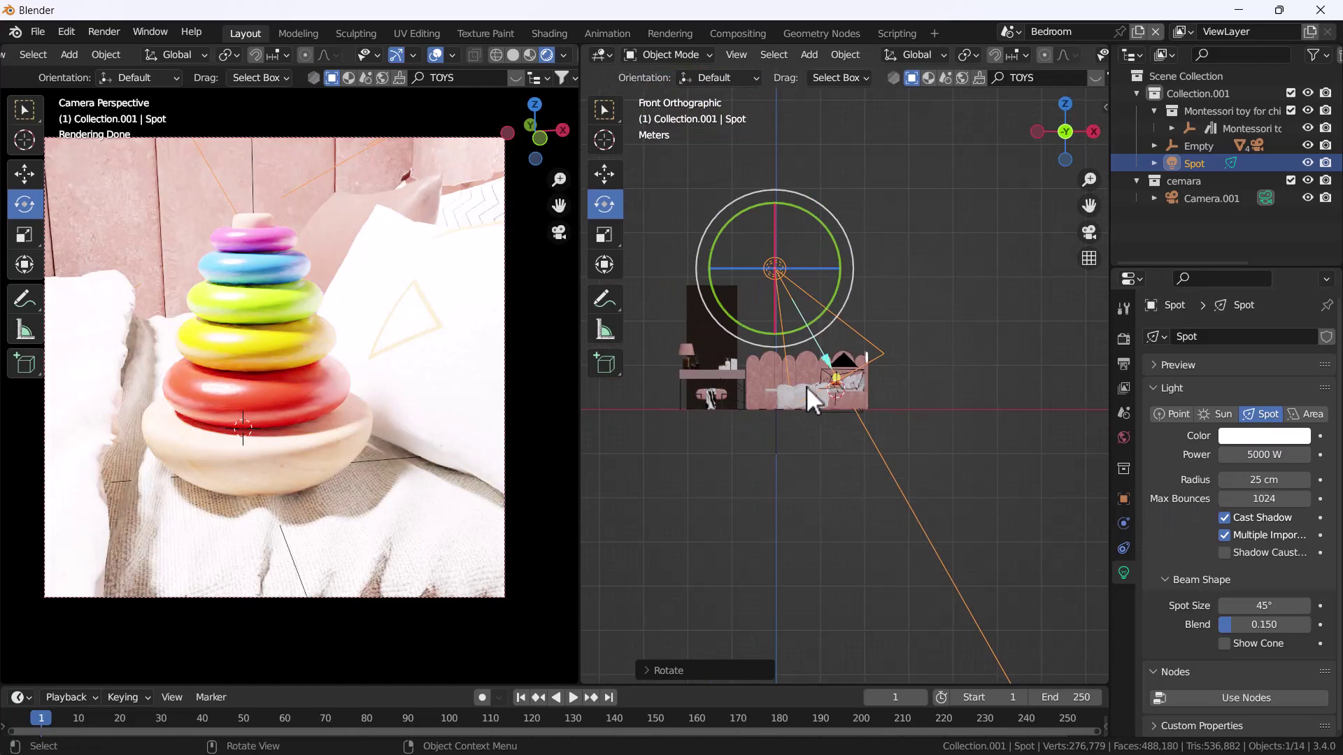
{"action": "left_click", "coordinate": [604, 174]}
{"action": "left_click_drag", "start_coordinate": [829, 266], "coordinate": [775, 270]}
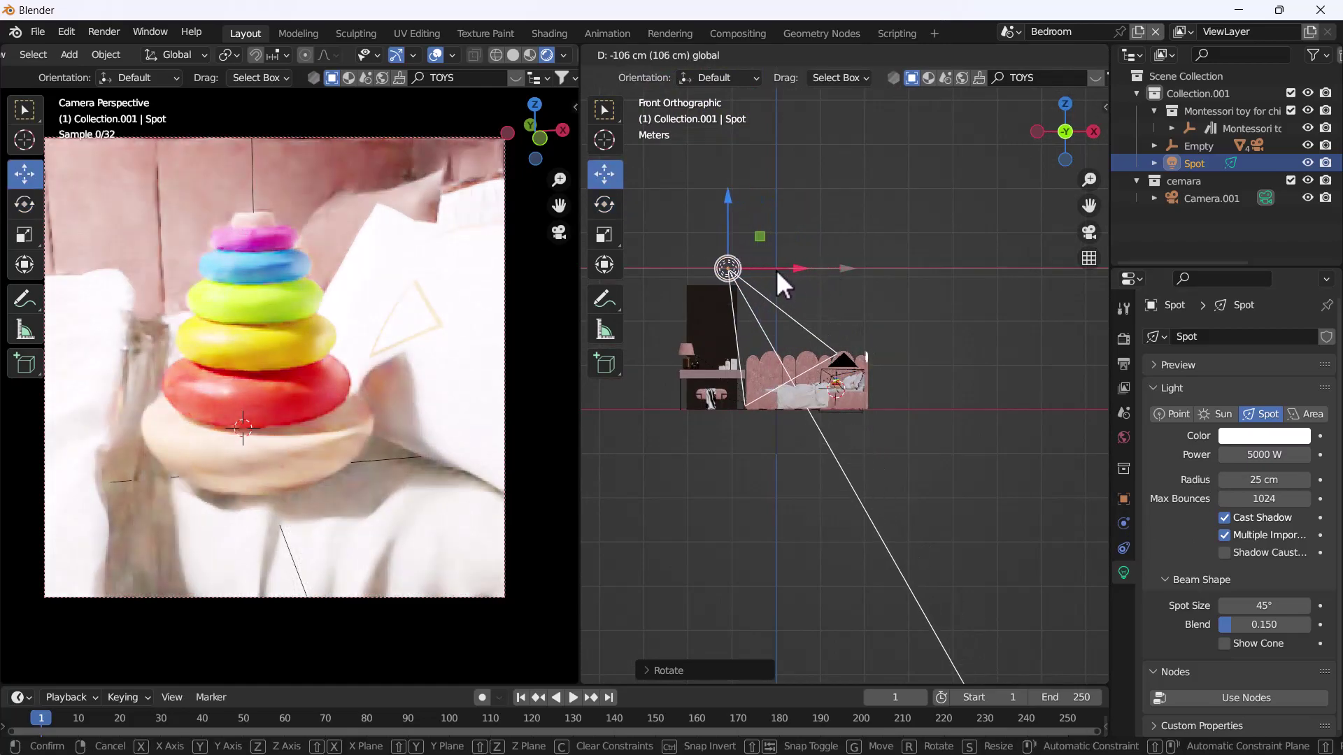
- Set the spot light's power to 2000 W and increase its radius to about 402 cm
{"action": "left_click", "coordinate": [1248, 455]}
{"action": "type", "text": "2"}
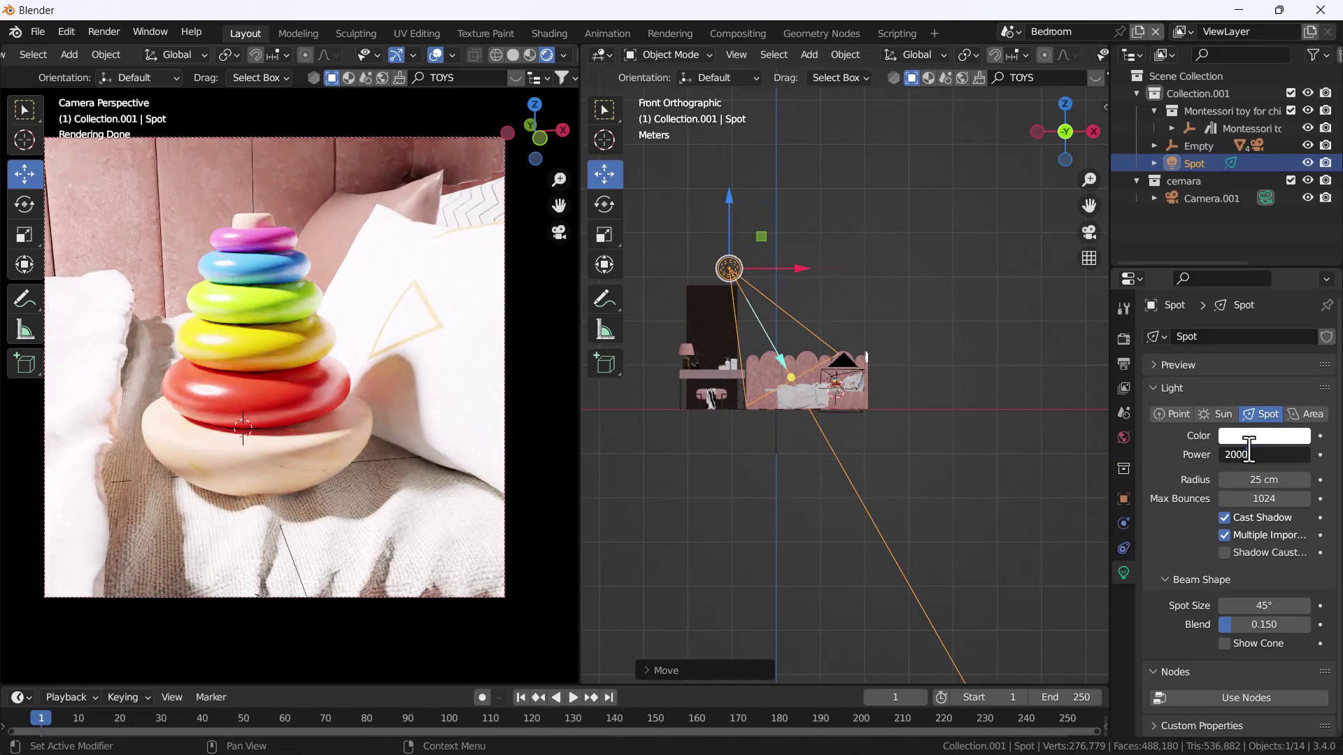
{"action": "type", "text": "000"}
{"action": "key", "text": "Return"}
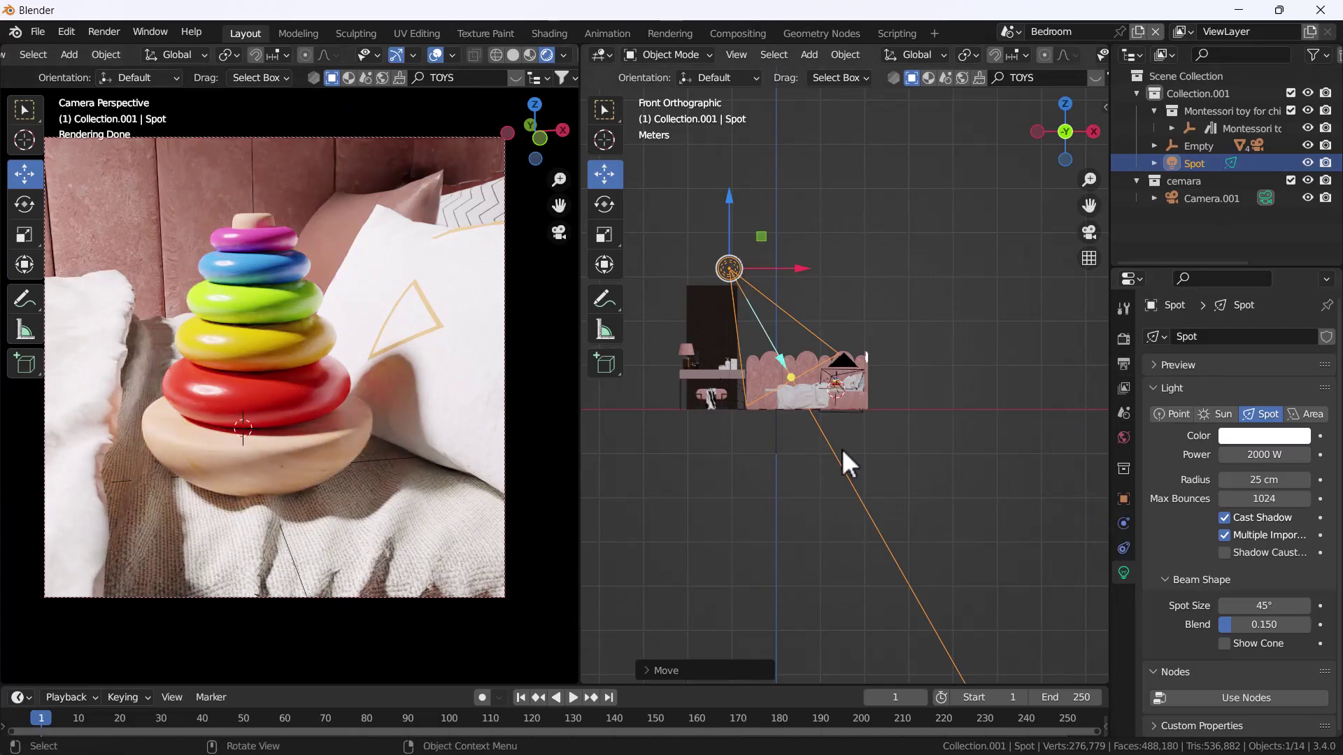
{"action": "left_click_drag", "start_coordinate": [1261, 480], "coordinate": [1322, 480]}
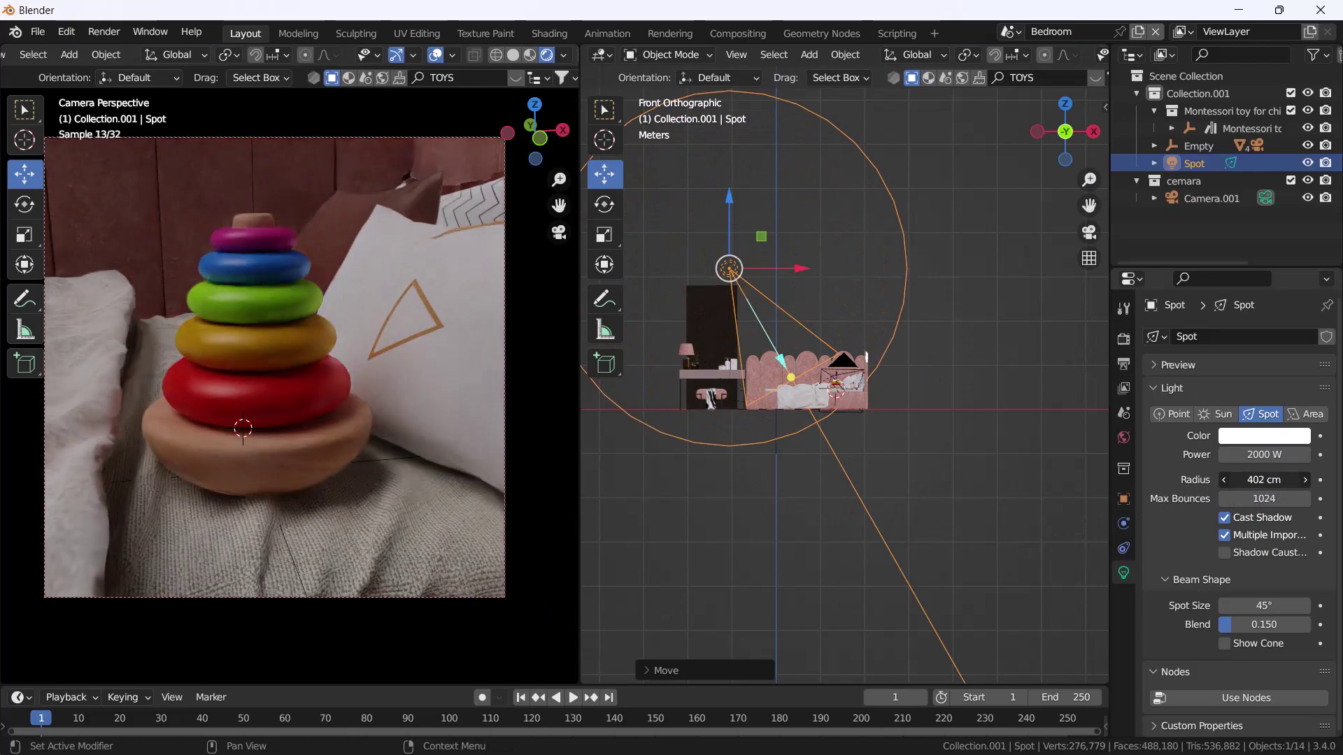
- Duplicate the spot light along X to the headrest end of the bed and rotate the copy to aim back at the bed
{"action": "key", "text": "grave"}
{"action": "left_click", "coordinate": [728, 342]}
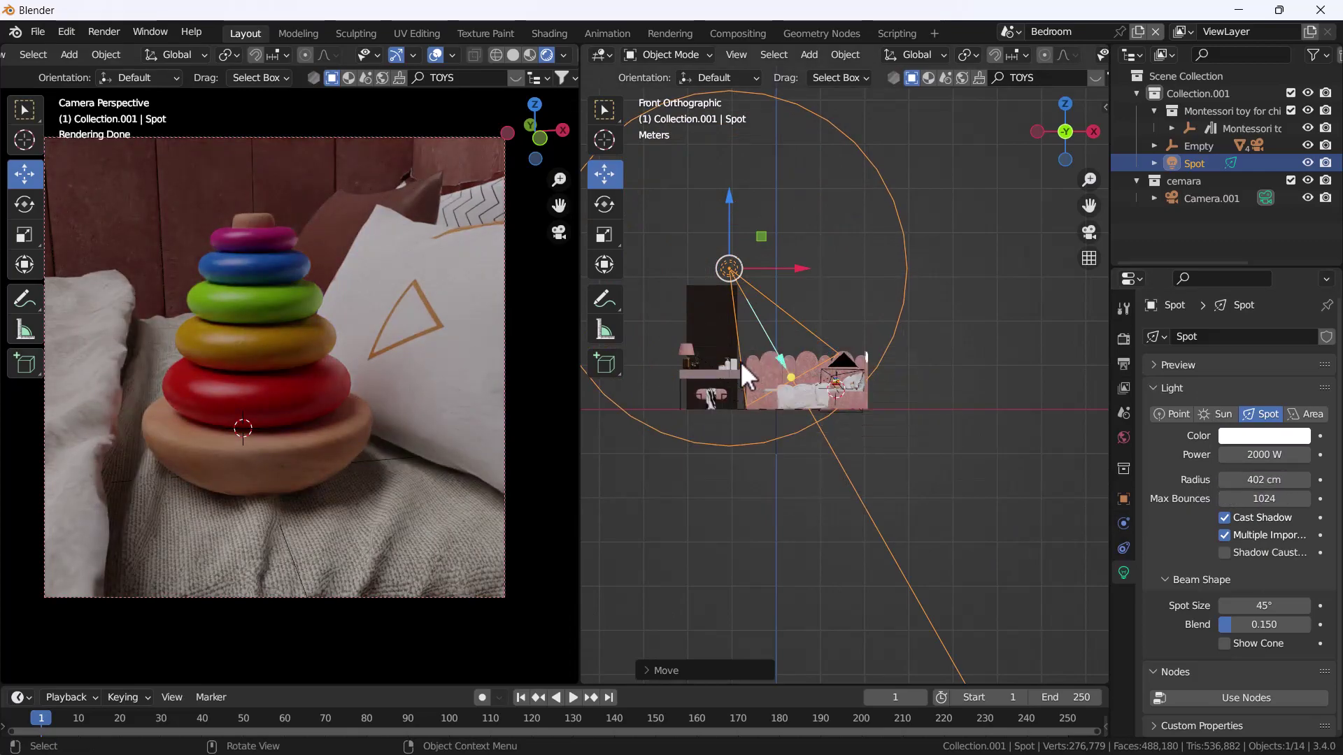
{"action": "key", "text": "shift+d"}
{"action": "key", "text": "x"}
{"action": "left_click", "coordinate": [880, 322]}
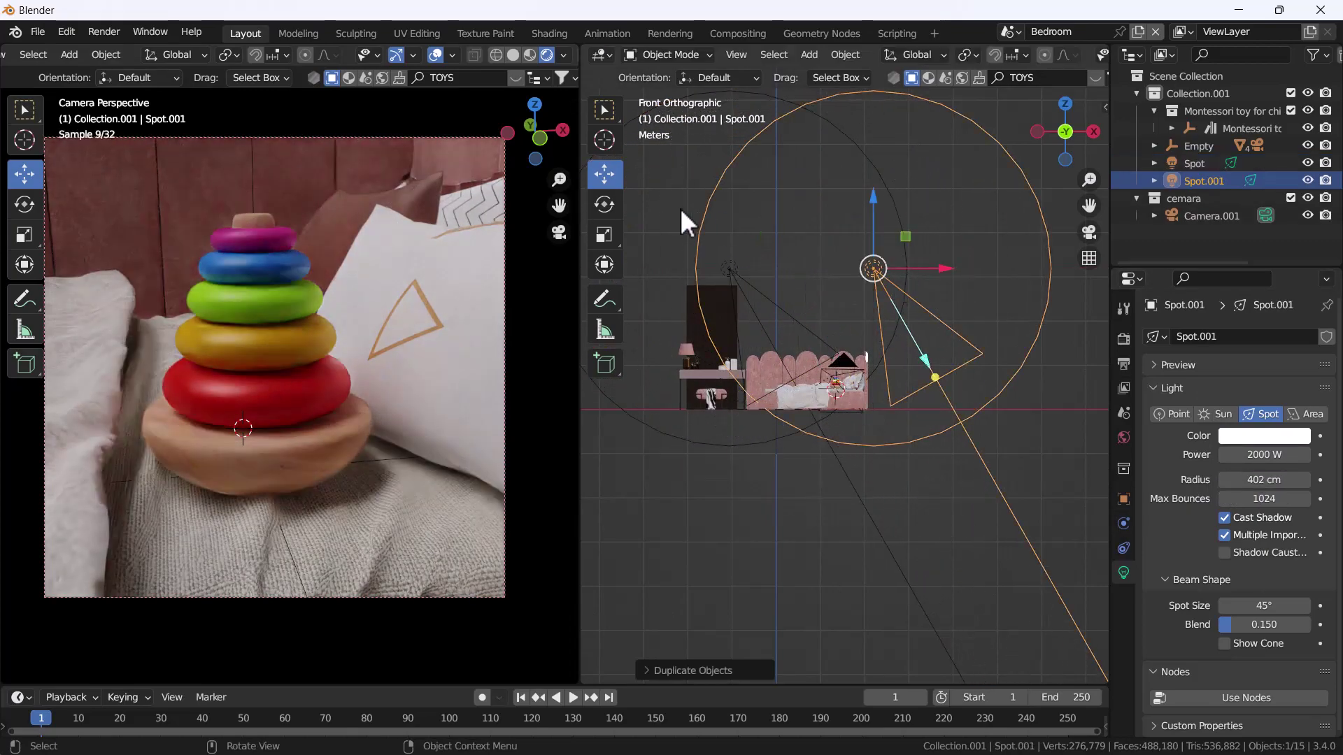
{"action": "left_click", "coordinate": [604, 204]}
{"action": "left_click_drag", "start_coordinate": [918, 220], "coordinate": [942, 288]}
- Set the duplicated spot light's power to 2500 W and its radius to about 425 cm, then deselect it
{"action": "double_click", "coordinate": [1265, 455]}
{"action": "type", "text": "2"}
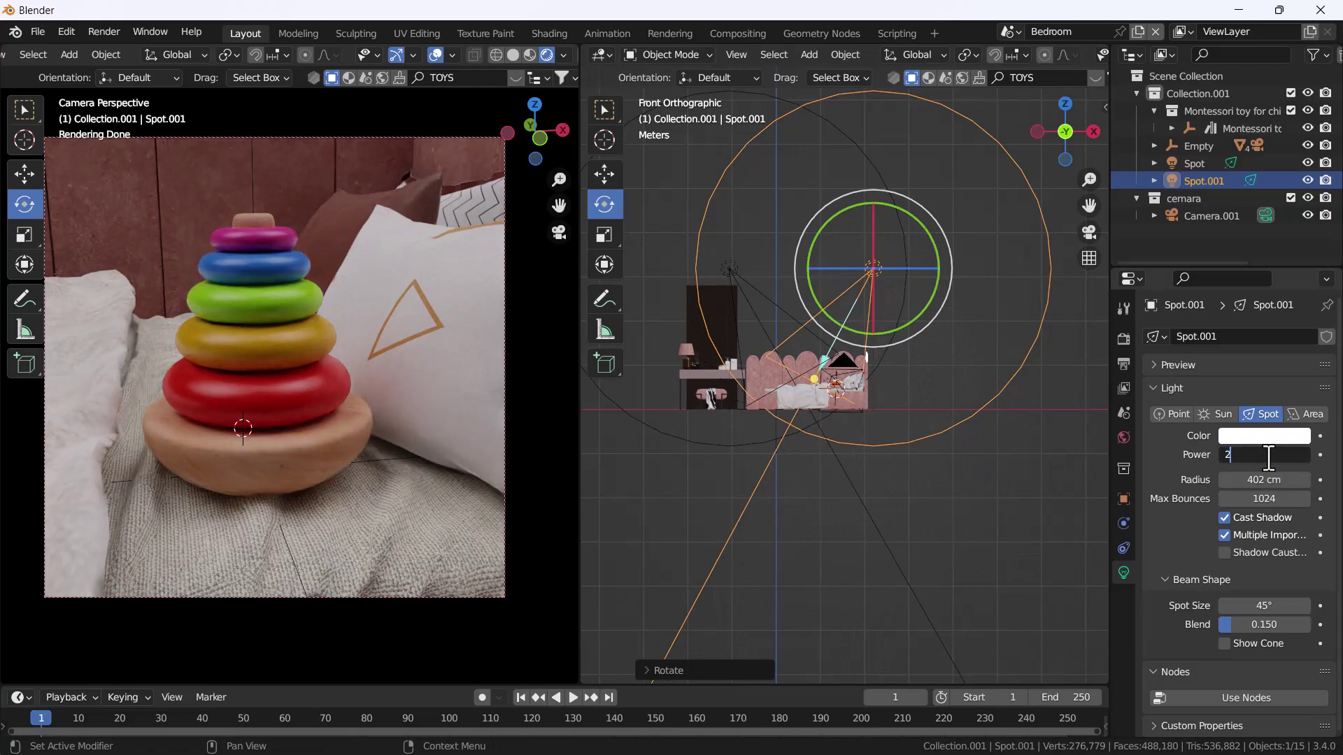
{"action": "key", "text": "Return"}
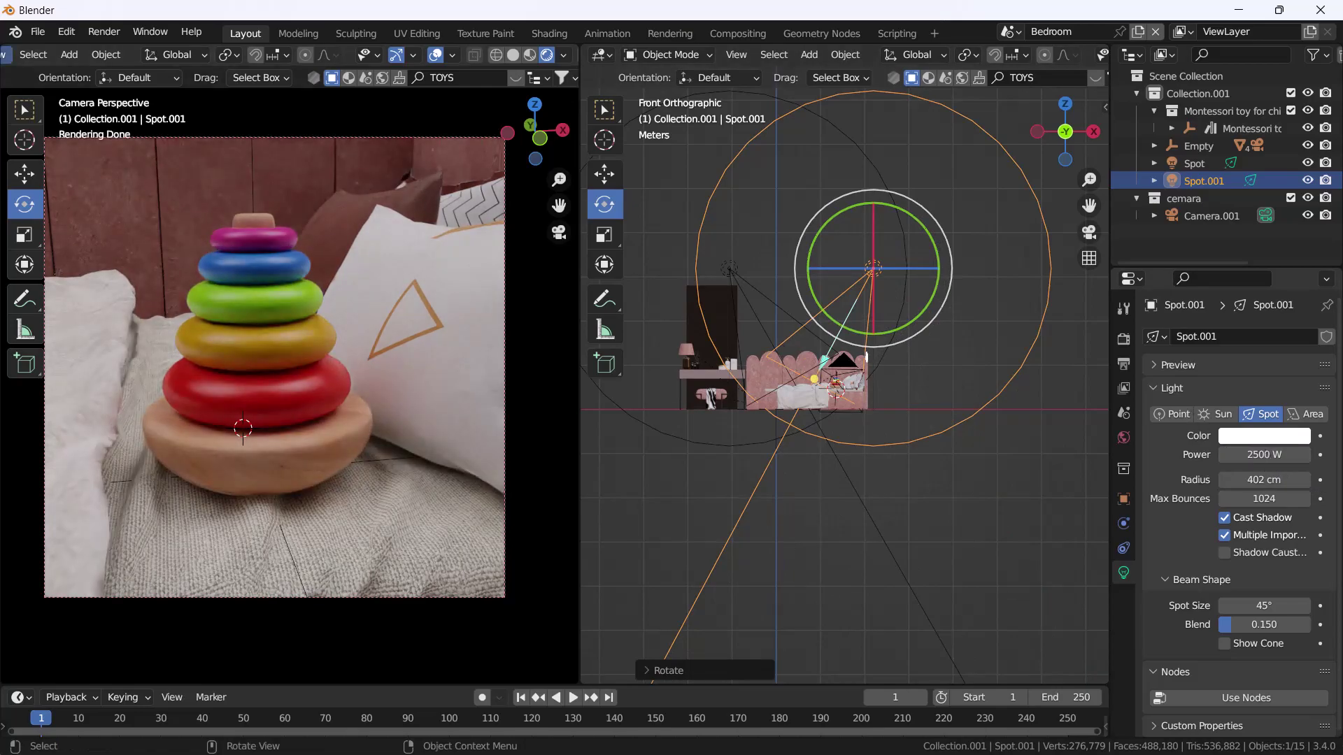
{"action": "left_click_drag", "start_coordinate": [1224, 479], "coordinate": [1258, 480]}
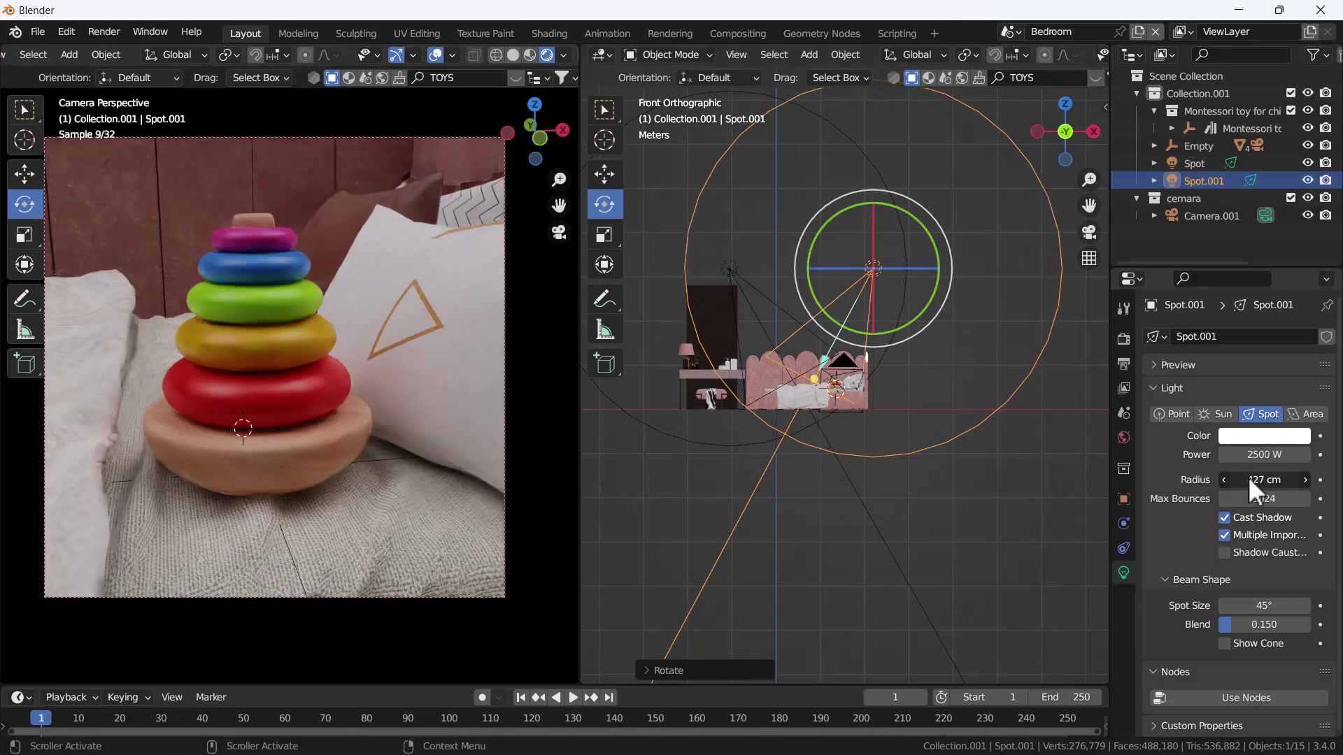
{"action": "left_click", "coordinate": [879, 471]}
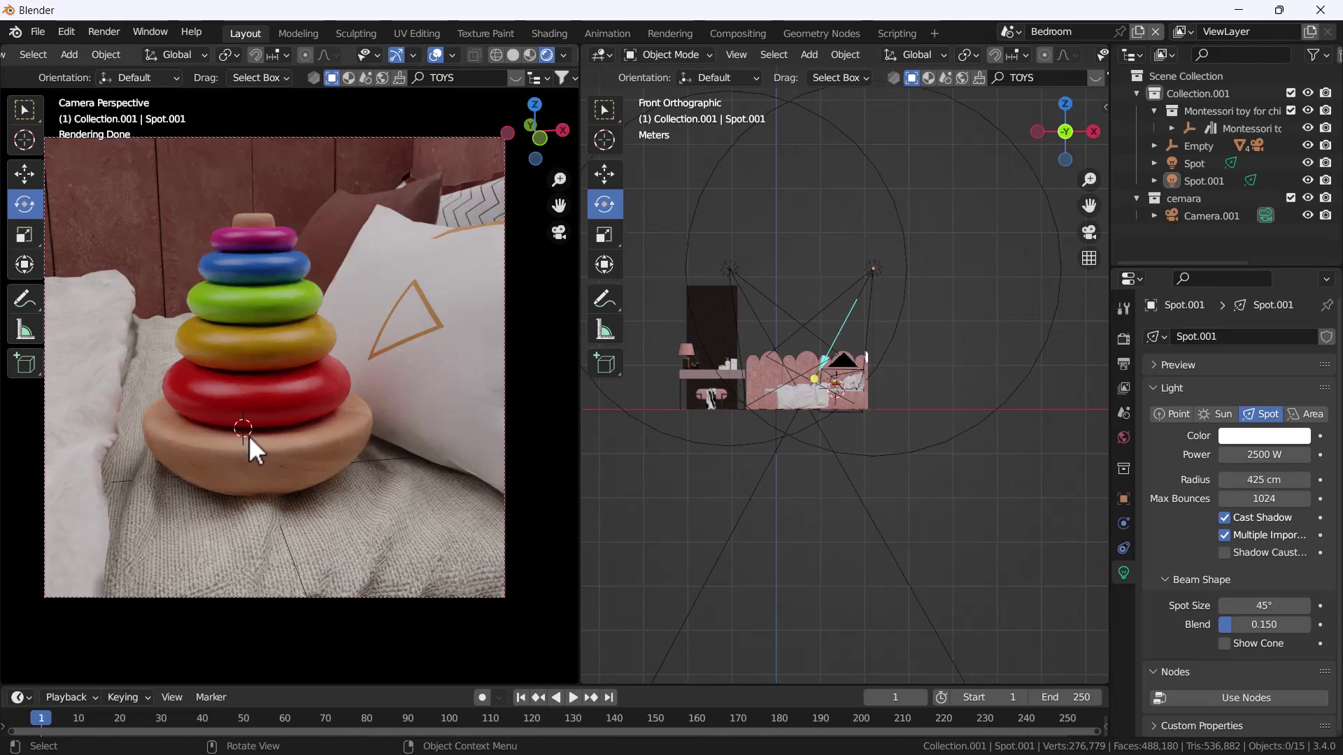
- Set the world background strength to 0.5
{"action": "scroll", "coordinate": [786, 406], "scroll_direction": "up", "scroll_amount": 5}
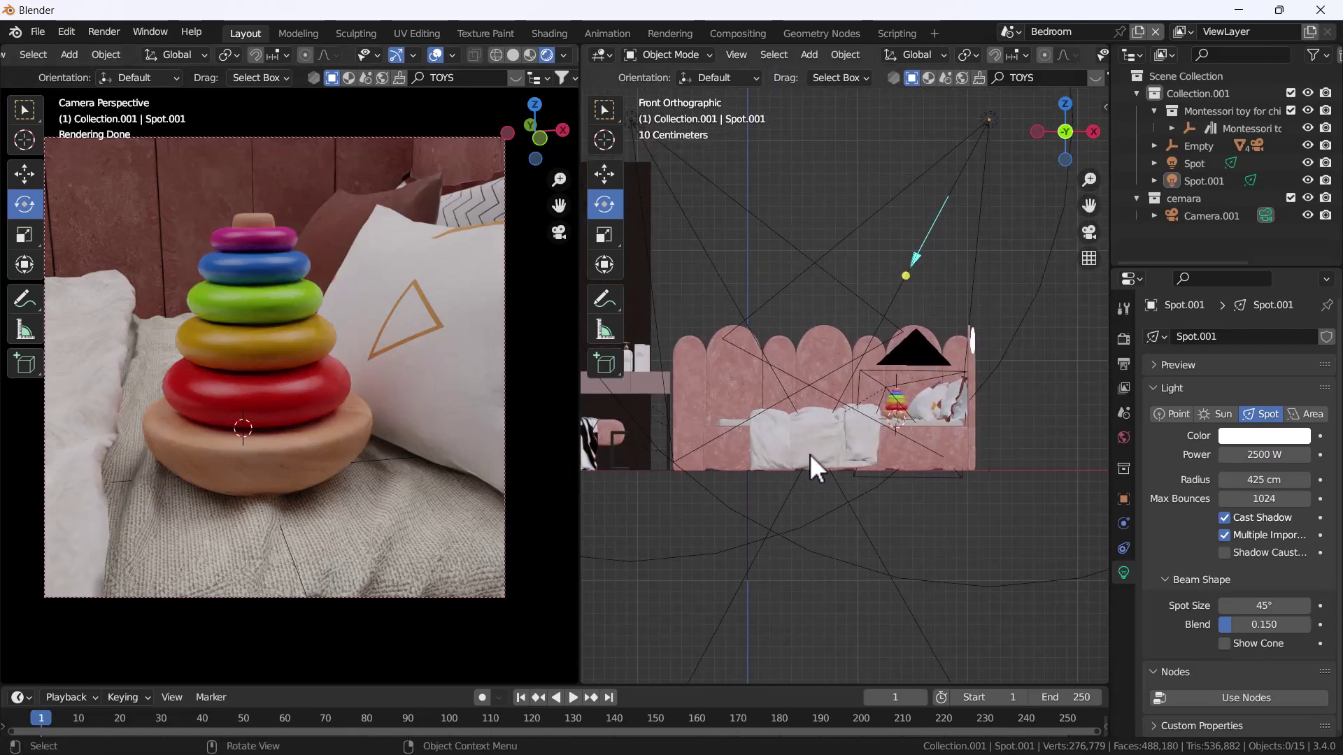
{"action": "scroll", "coordinate": [853, 438], "scroll_direction": "down", "scroll_amount": 3}
{"action": "scroll", "coordinate": [725, 299], "scroll_direction": "up", "scroll_amount": 3}
{"action": "left_click", "coordinate": [1123, 438]}
{"action": "double_click", "coordinate": [1290, 618]}
{"action": "type", "text": "0."}
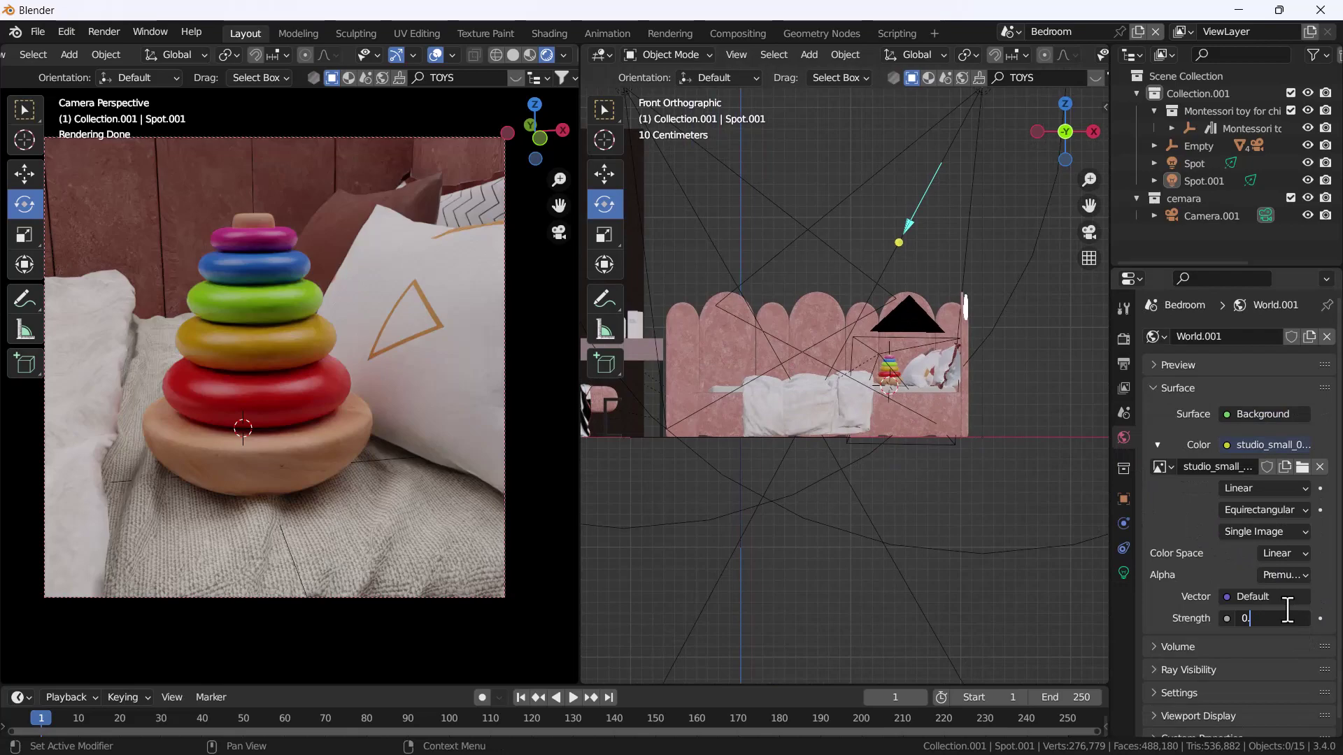
{"action": "type", "text": "5"}
{"action": "key", "text": "Return"}
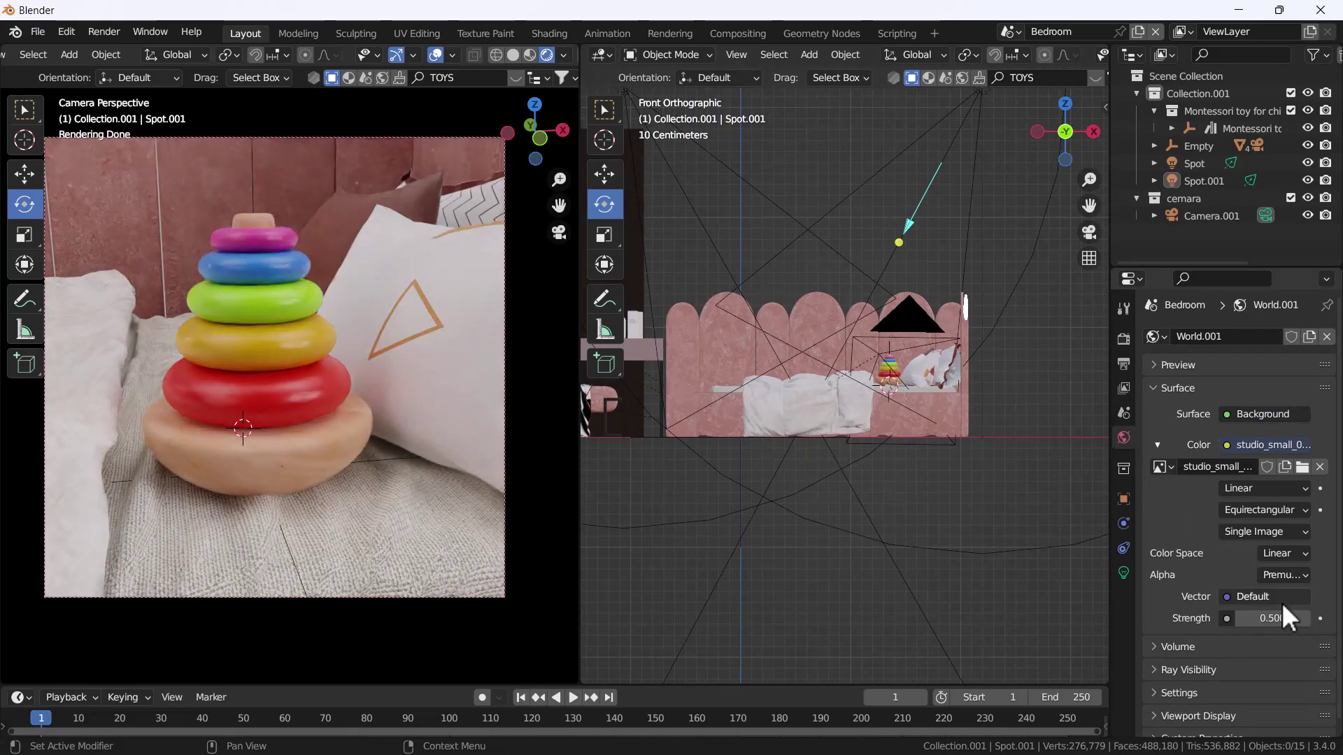
- Enable depth of field on the close-up camera and pick the yellow ring, Torus.002, as its focus object
{"action": "scroll", "coordinate": [808, 371], "scroll_direction": "up", "scroll_amount": 4}
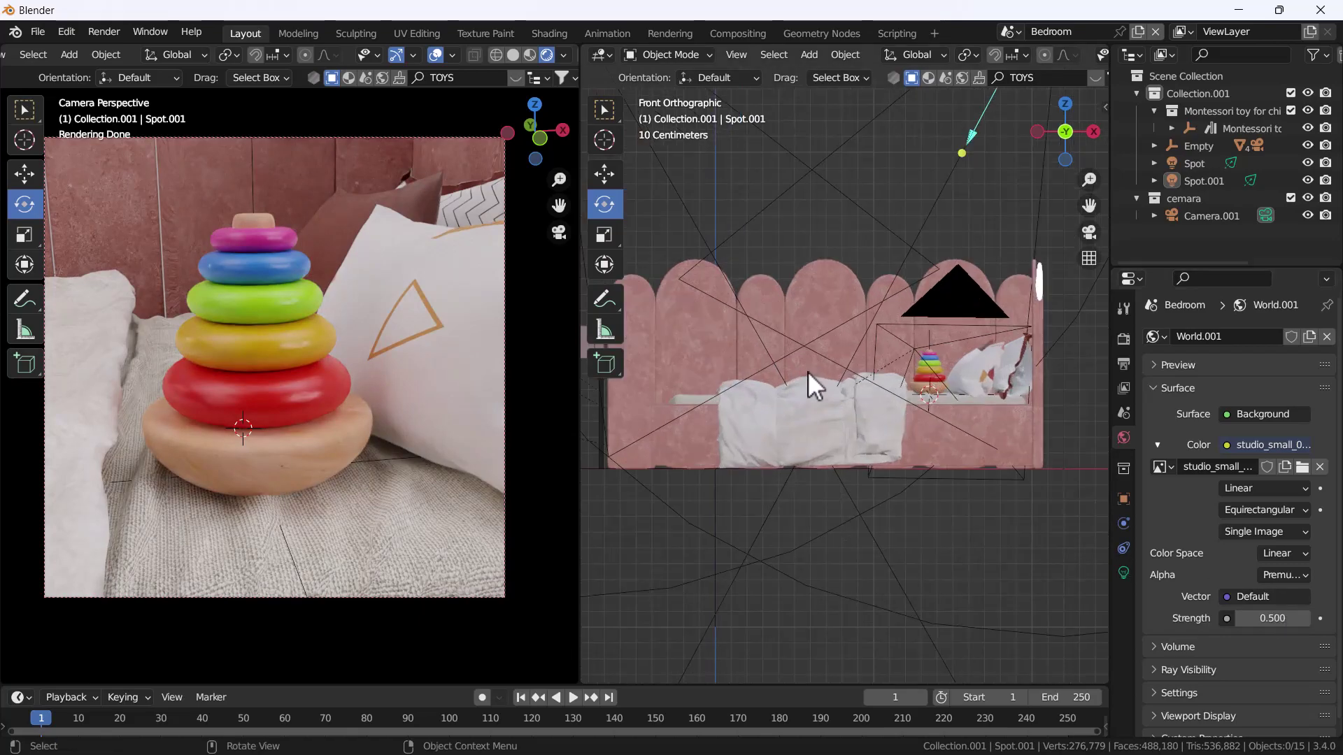
{"action": "left_click", "coordinate": [504, 250]}
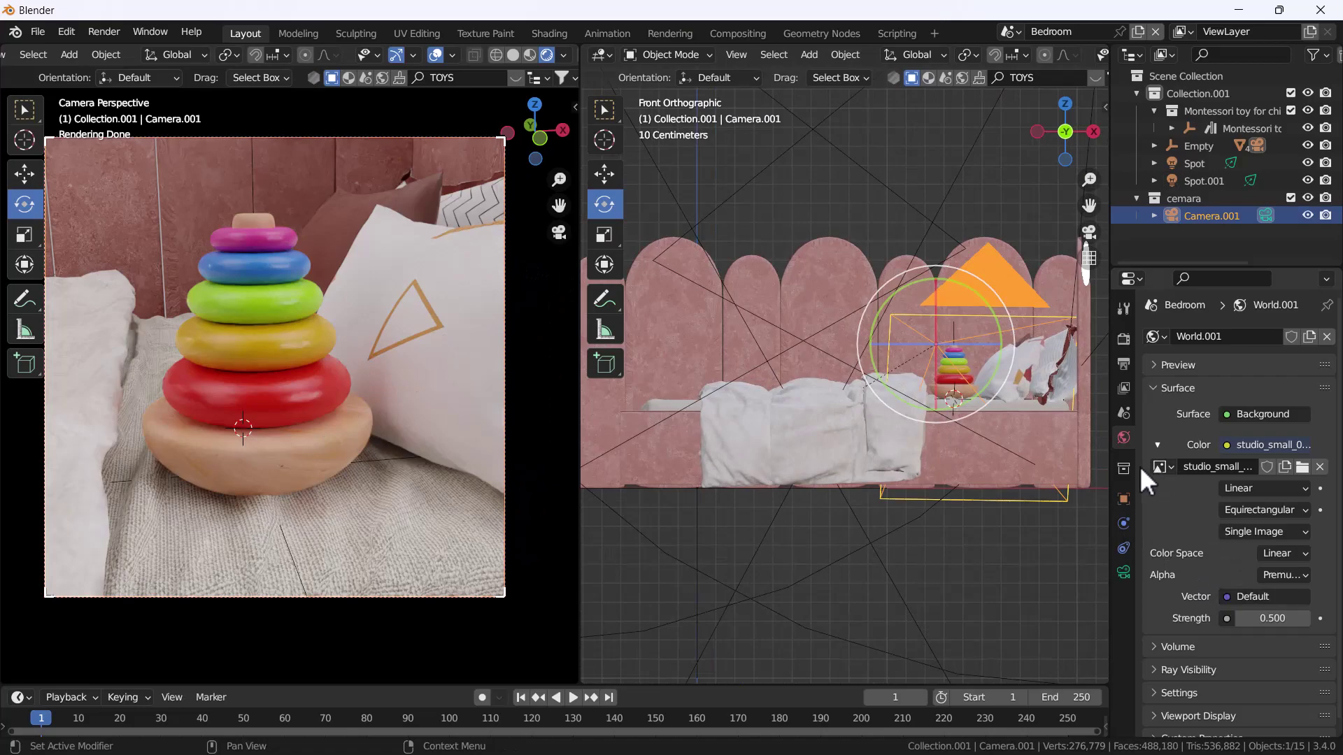
{"action": "left_click", "coordinate": [1123, 572]}
{"action": "scroll", "coordinate": [1189, 555], "scroll_direction": "down", "scroll_amount": 8}
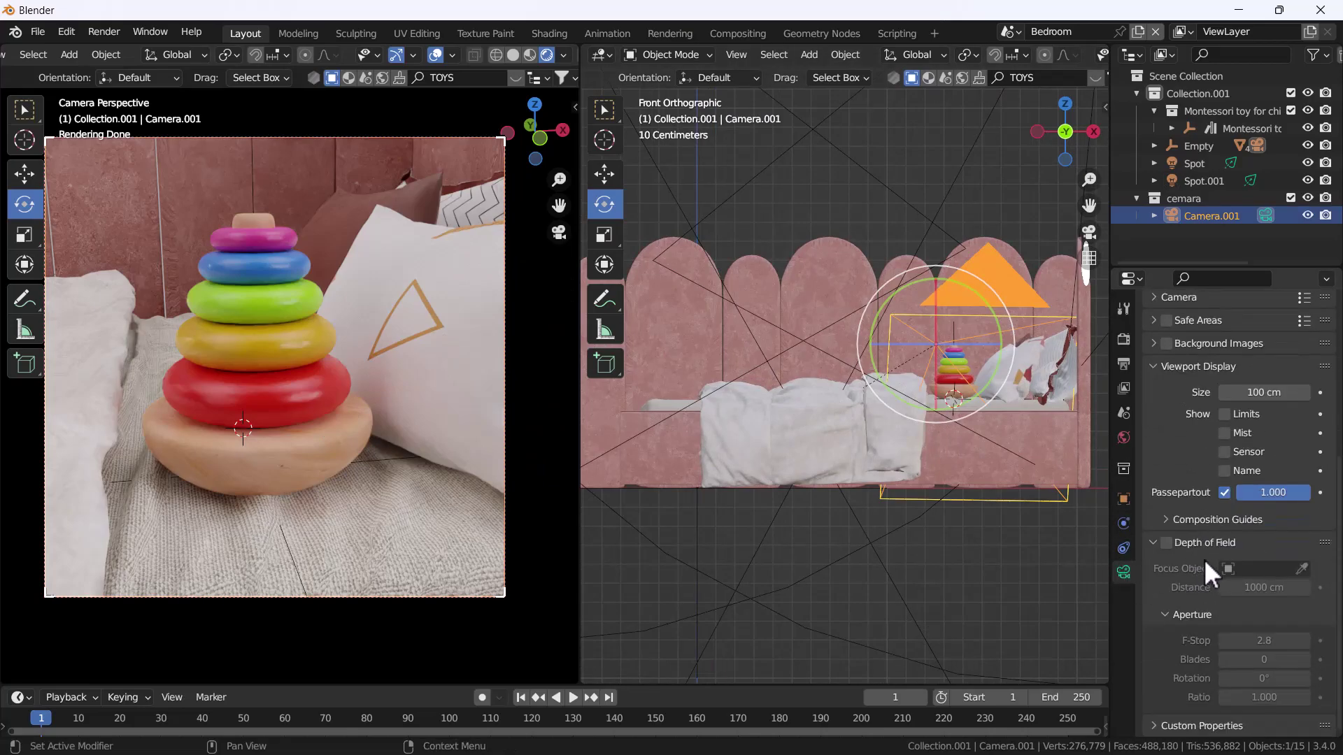
{"action": "left_click", "coordinate": [1166, 542]}
{"action": "left_click", "coordinate": [1301, 568]}
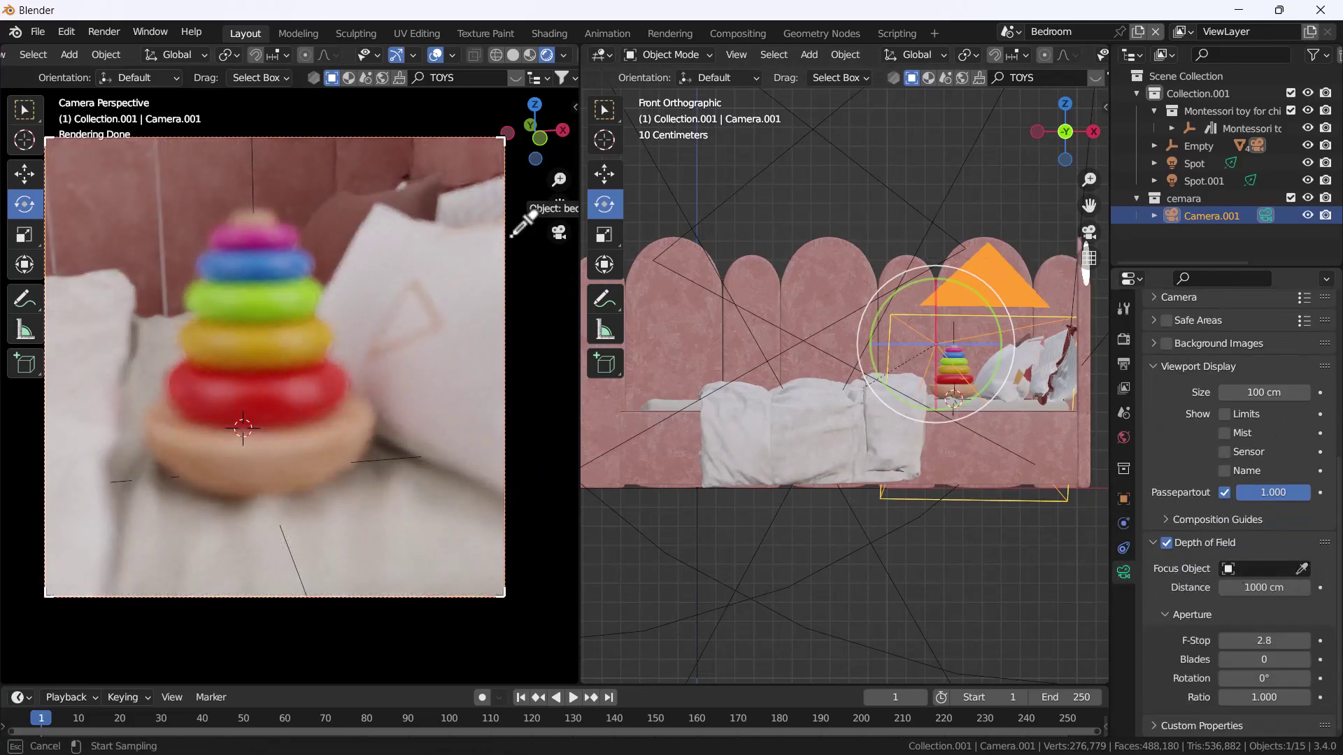
{"action": "left_click", "coordinate": [266, 335]}
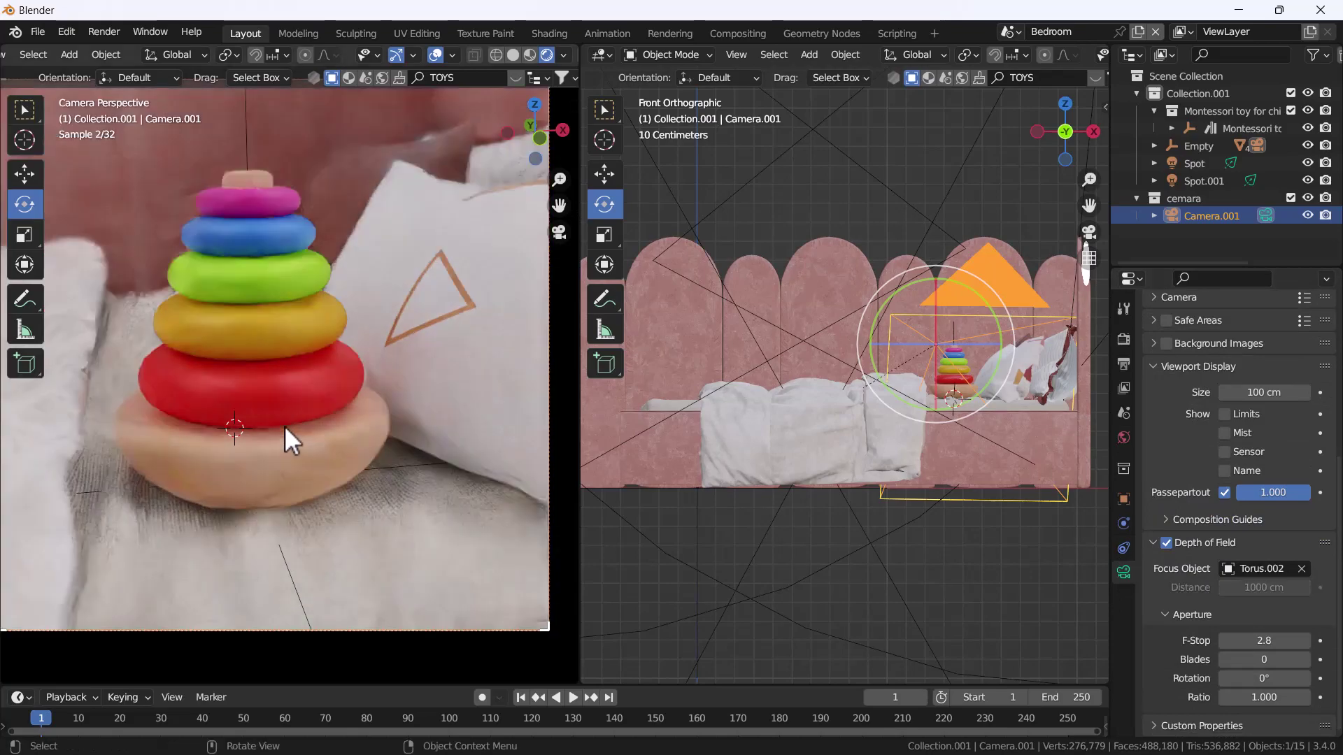
{"action": "scroll", "coordinate": [298, 405], "scroll_direction": "down", "scroll_amount": 1}
{"action": "scroll", "coordinate": [312, 393], "scroll_direction": "up", "scroll_amount": 1}
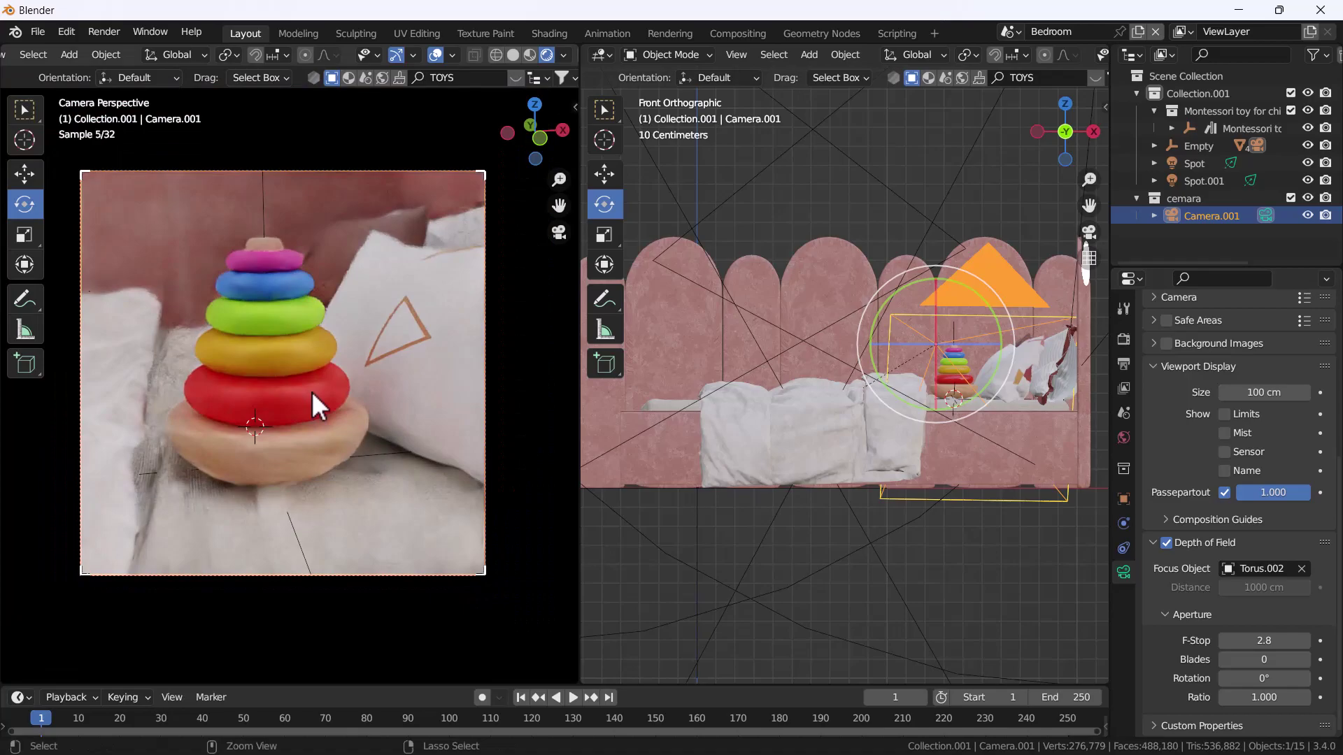
- Move the Montessori stacking toy across the bed, slightly closer to the camera
{"action": "scroll", "coordinate": [925, 383], "scroll_direction": "up", "scroll_amount": 4}
{"action": "middle_click_drag", "start_coordinate": [895, 308], "coordinate": [925, 350]}
{"action": "scroll", "coordinate": [884, 302], "scroll_direction": "down", "scroll_amount": 4}
{"action": "scroll", "coordinate": [892, 330], "scroll_direction": "down", "scroll_amount": 6}
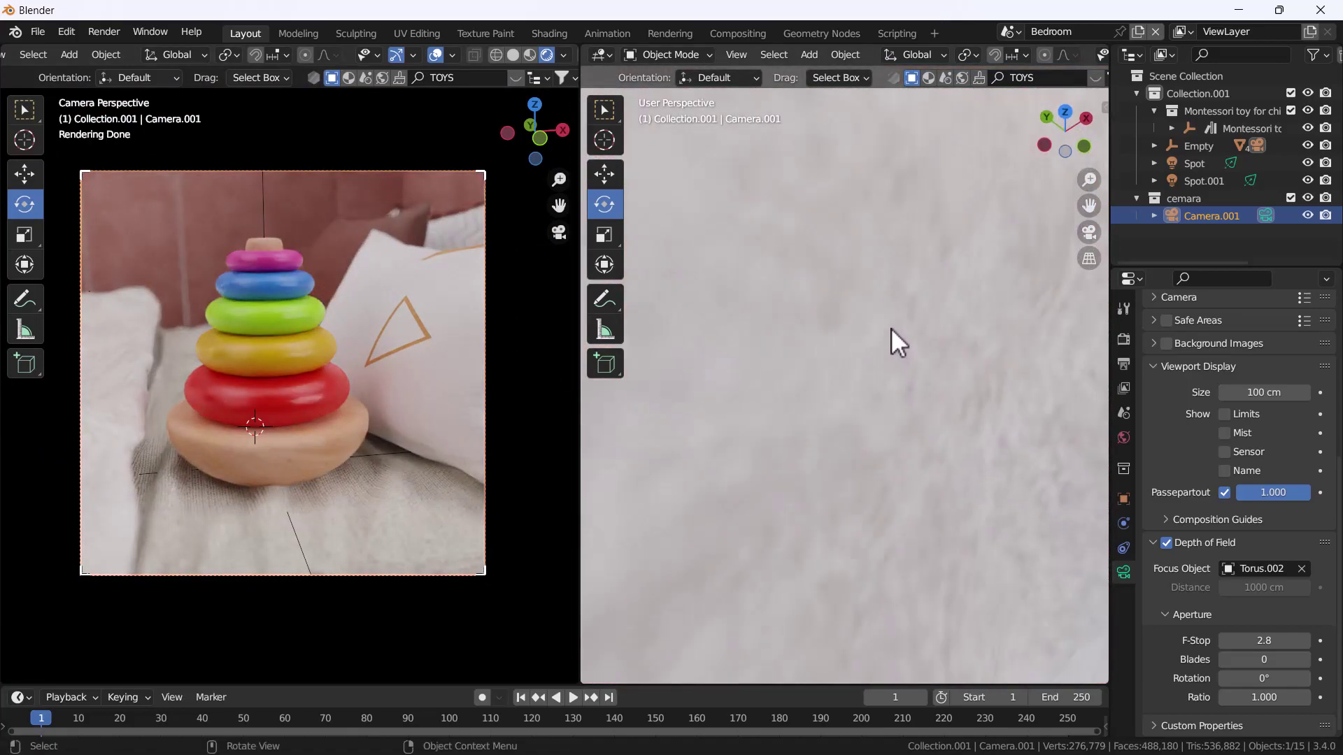
{"action": "middle_click_drag", "start_coordinate": [877, 312], "coordinate": [875, 348]}
{"action": "middle_click_drag", "start_coordinate": [846, 203], "coordinate": [858, 312], "text": "shift"}
{"action": "scroll", "coordinate": [858, 313], "scroll_direction": "up", "scroll_amount": 3}
{"action": "scroll", "coordinate": [858, 313], "scroll_direction": "up", "scroll_amount": 1}
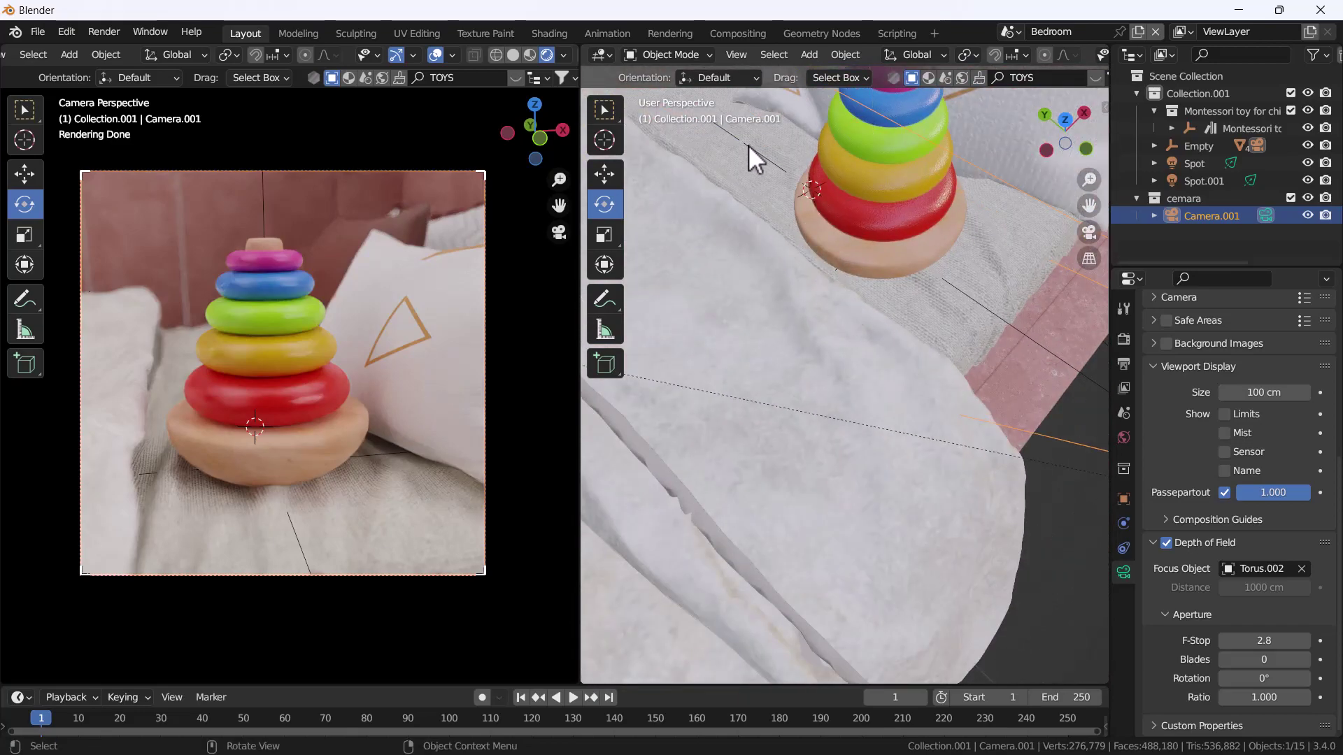
{"action": "left_click", "coordinate": [749, 144]}
{"action": "middle_click_drag", "start_coordinate": [785, 175], "coordinate": [792, 321], "text": "shift"}
{"action": "key", "text": "g"}
{"action": "left_click_drag", "start_coordinate": [841, 354], "coordinate": [884, 374]}
{"action": "middle_click_drag", "start_coordinate": [979, 473], "coordinate": [920, 358]}
{"action": "scroll", "coordinate": [921, 361], "scroll_direction": "down", "scroll_amount": 3}
{"action": "middle_click_drag", "start_coordinate": [978, 442], "coordinate": [892, 361], "text": "shift"}
{"action": "scroll", "coordinate": [926, 404], "scroll_direction": "down", "scroll_amount": 1}
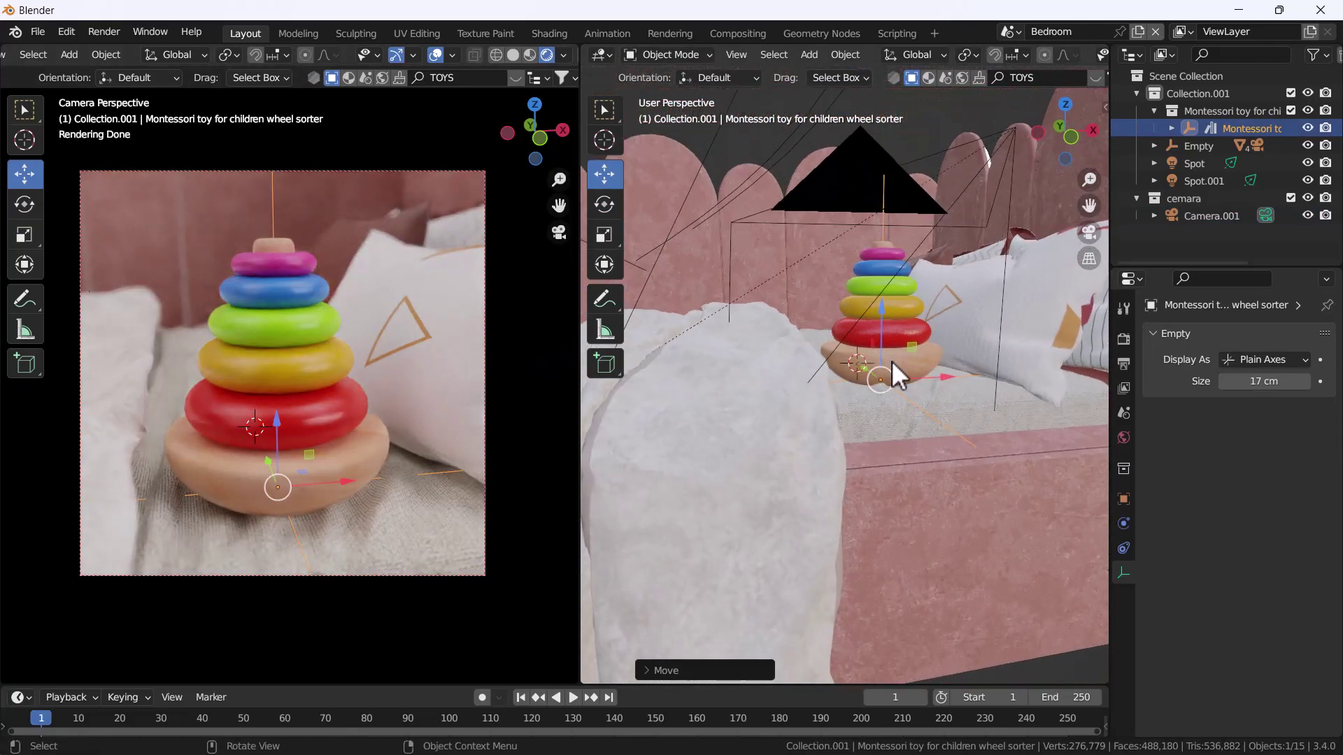
{"action": "scroll", "coordinate": [885, 360], "scroll_direction": "up", "scroll_amount": 2}
{"action": "scroll", "coordinate": [879, 333], "scroll_direction": "up", "scroll_amount": 2}
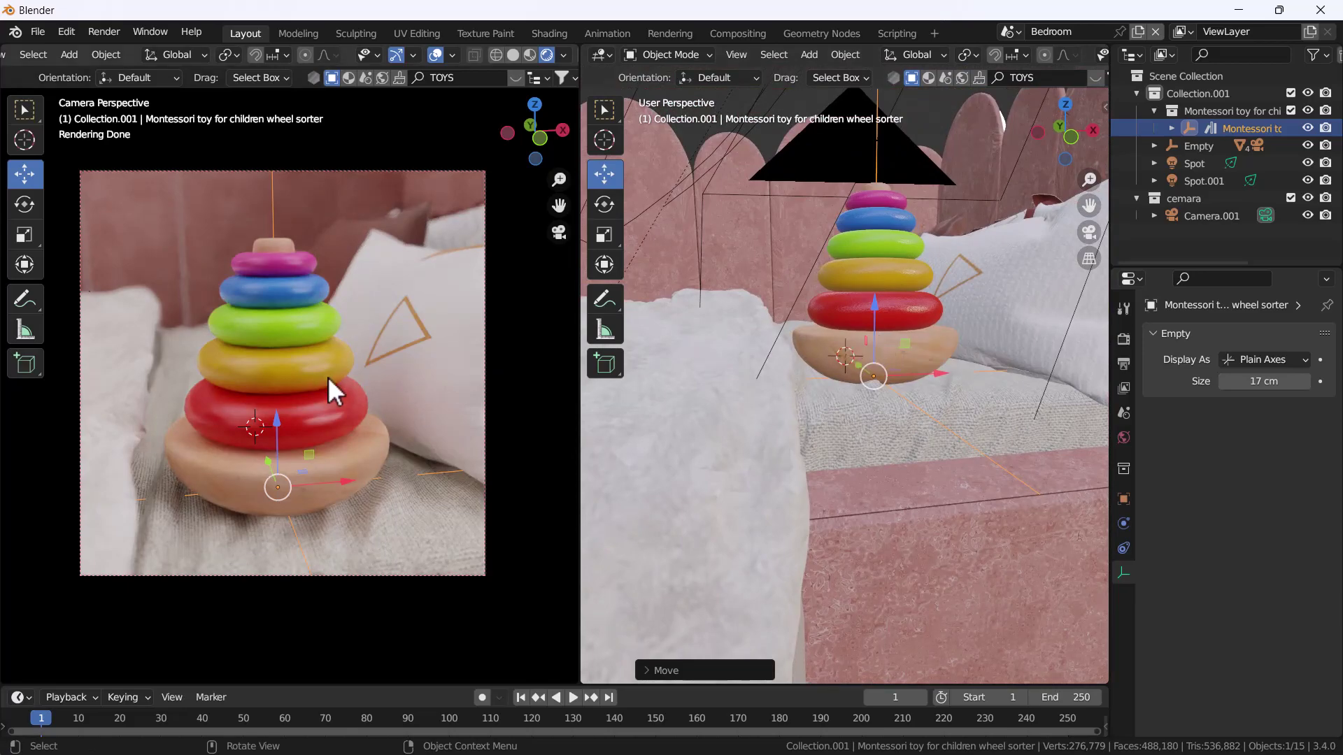
- Hide the overlays in the camera view and raise the camera's depth-of-field F-Stop to 3.4
{"action": "left_click", "coordinate": [434, 53]}
{"action": "scroll", "coordinate": [911, 396], "scroll_direction": "down", "scroll_amount": 2}
{"action": "middle_click_drag", "start_coordinate": [911, 396], "coordinate": [910, 383]}
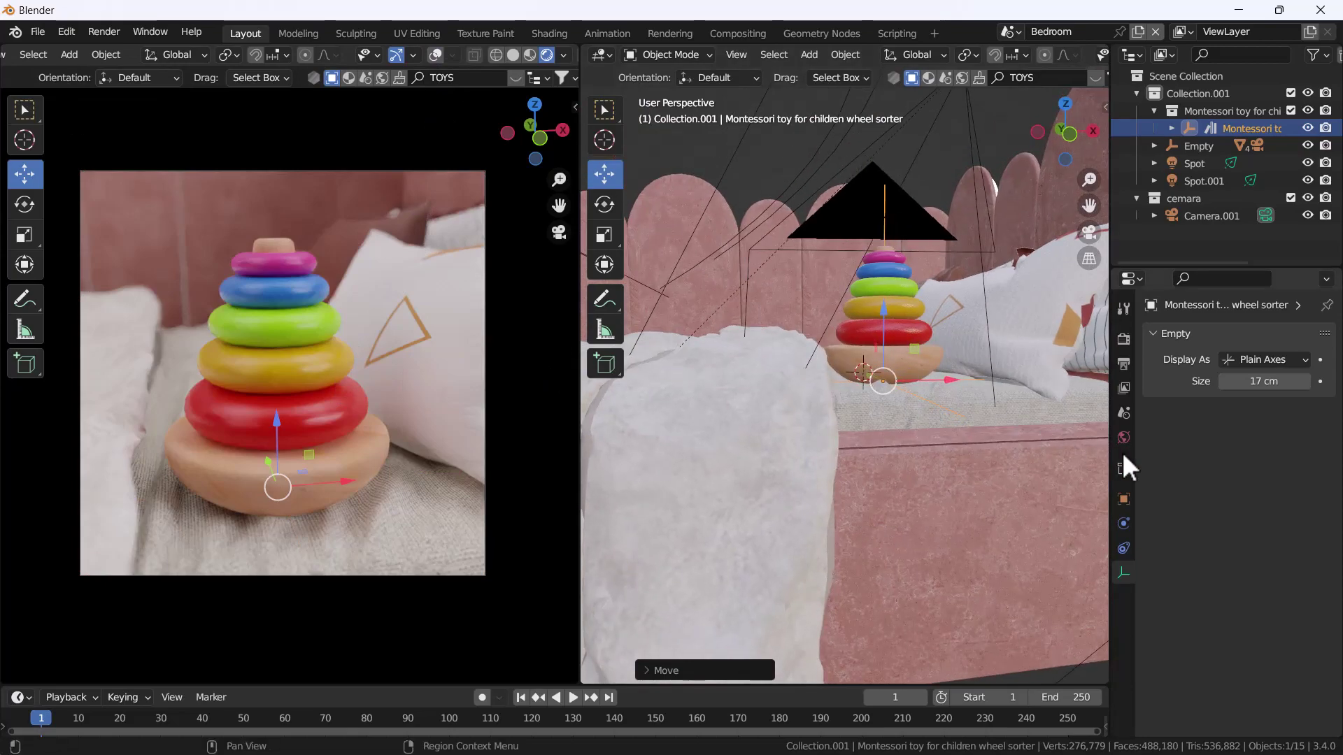
{"action": "left_click", "coordinate": [485, 184]}
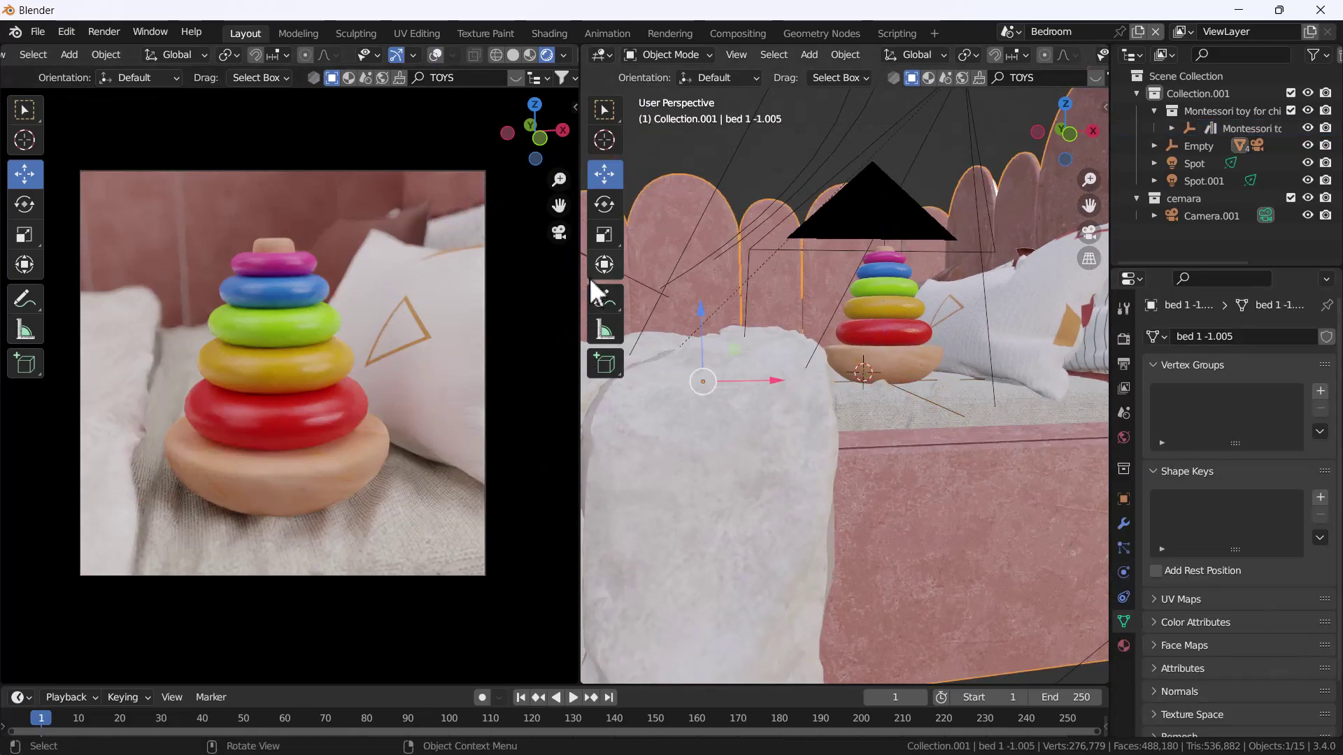
{"action": "left_click", "coordinate": [1005, 212]}
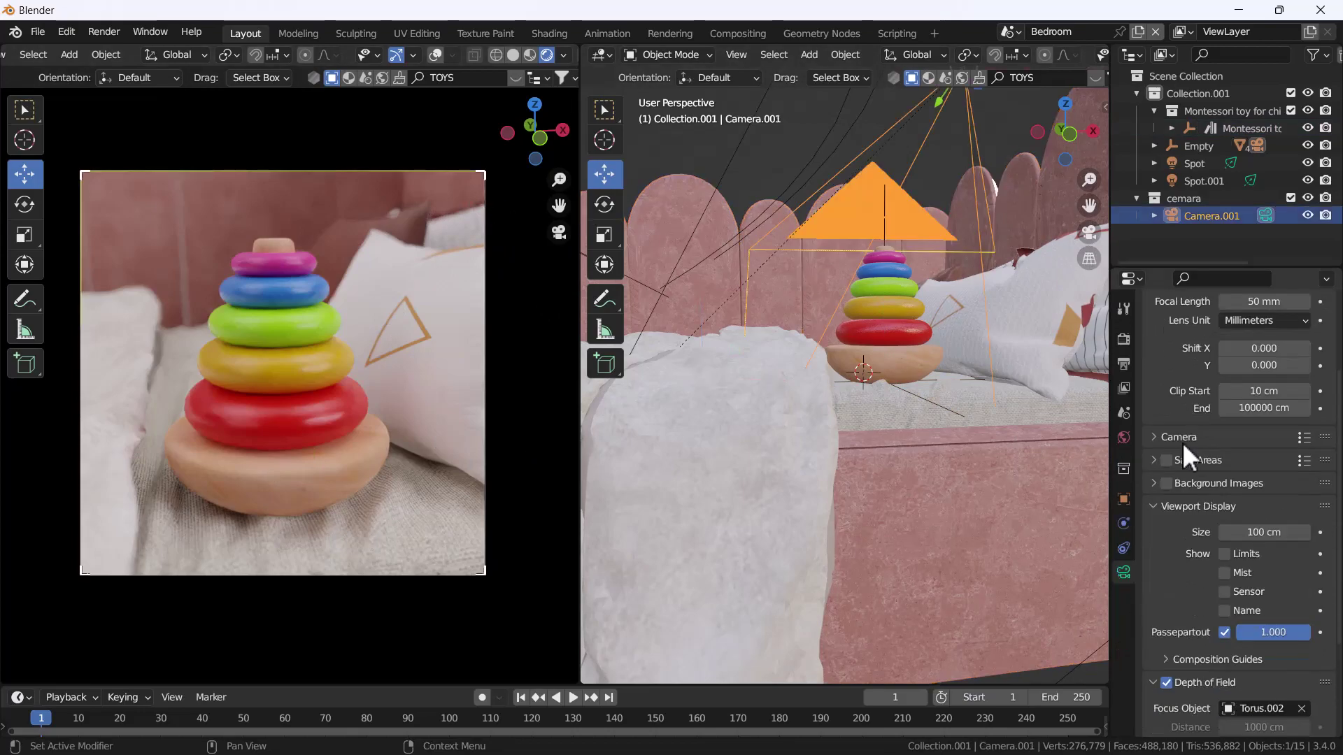
{"action": "scroll", "coordinate": [1185, 451], "scroll_direction": "down", "scroll_amount": 5}
{"action": "mouse_move", "coordinate": [1256, 640]}
{"action": "left_mouse_down"}
{"action": "mouse_move", "coordinate": [1313, 640]}
{"action": "mouse_move", "coordinate": [1230, 640]}
{"action": "mouse_move", "coordinate": [1267, 640]}
{"action": "left_mouse_up"}
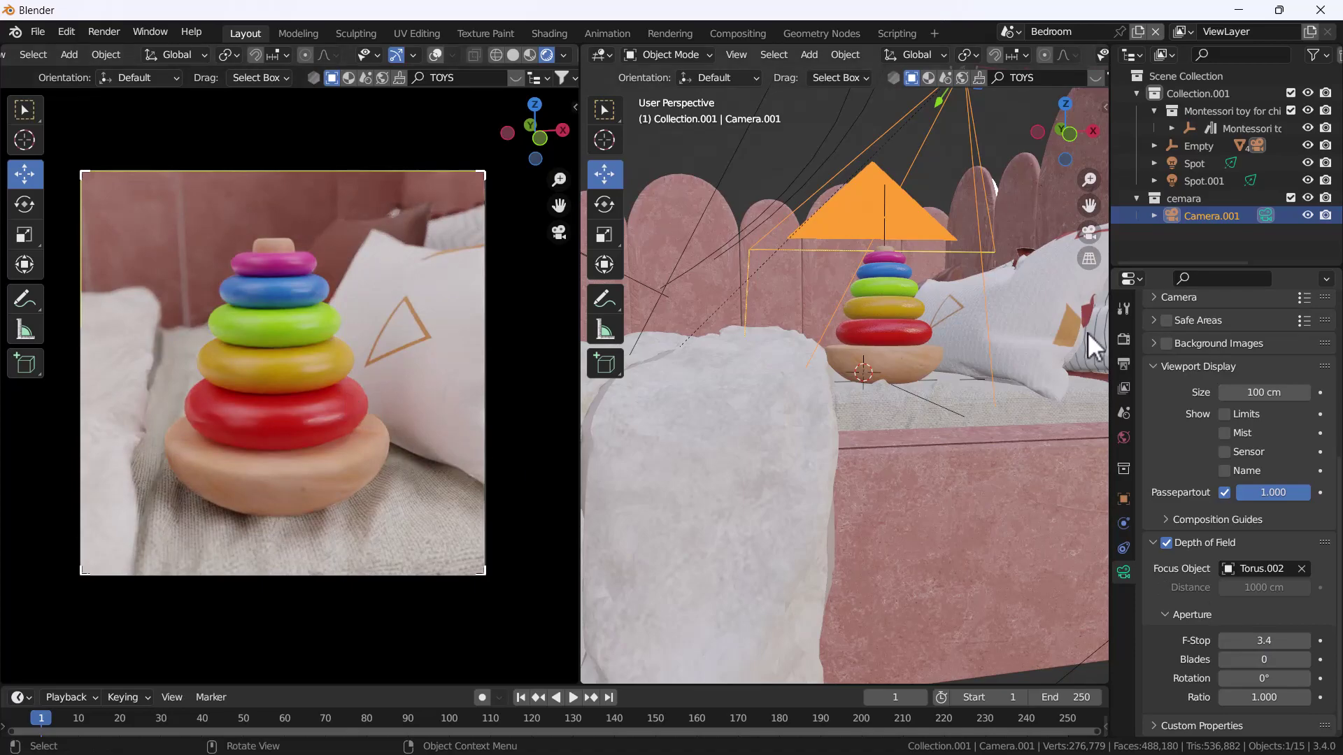
- Add an area light at the toy and move it about 96 cm along the negative Y axis, beside the bed
{"action": "scroll", "coordinate": [875, 347], "scroll_direction": "down", "scroll_amount": 5}
{"action": "key", "text": "shift+a"}
{"action": "mouse_move", "coordinate": [849, 355]}
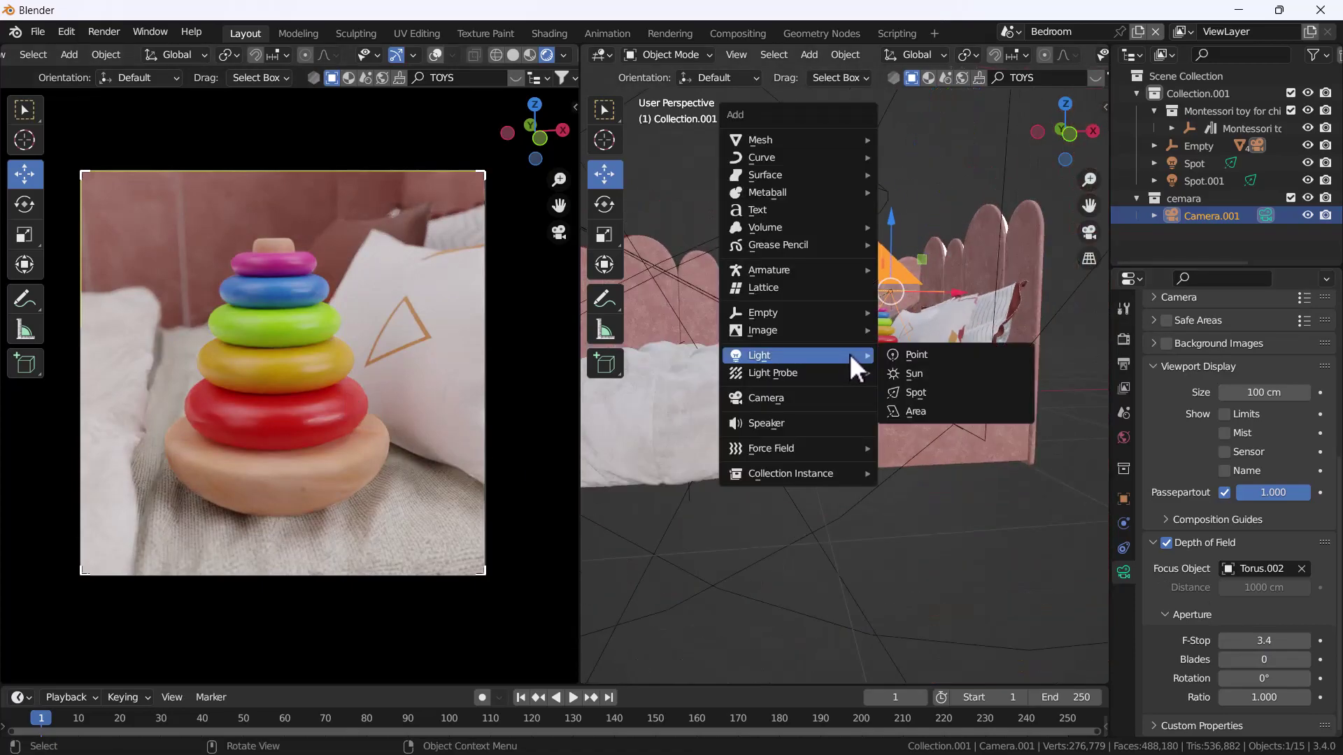
{"action": "left_click", "coordinate": [926, 408]}
{"action": "middle_click_drag", "start_coordinate": [896, 346], "coordinate": [863, 375]}
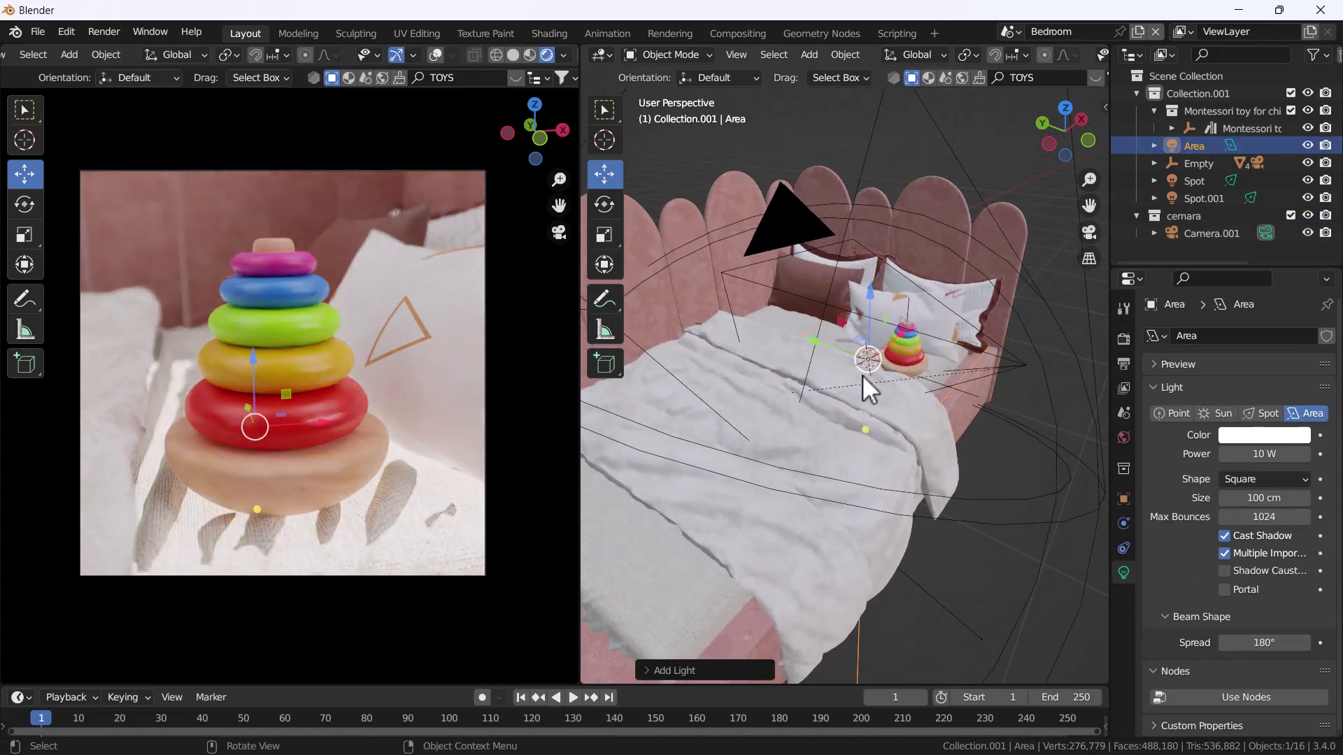
{"action": "key", "text": "g"}
{"action": "key", "text": "y"}
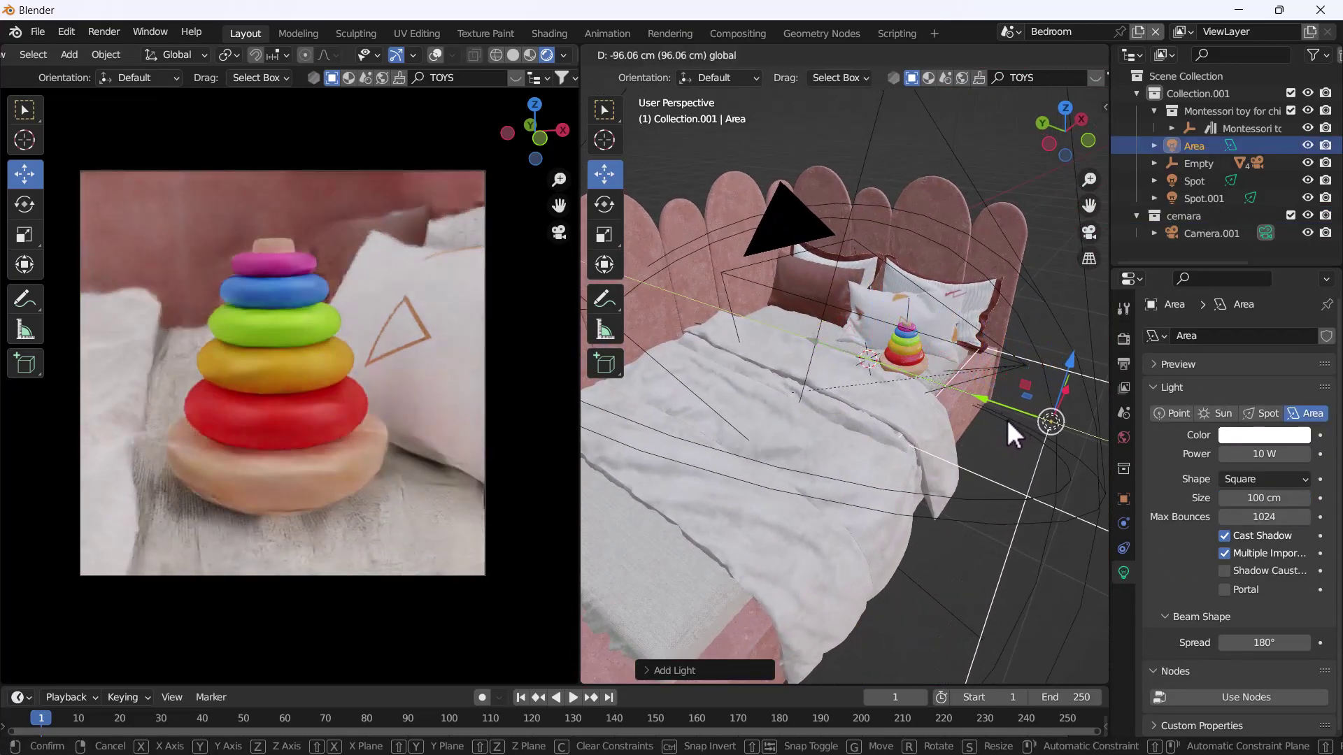
{"action": "left_click", "coordinate": [1007, 422]}
- Rotate the area light upright so it faces the toy on the bed
{"action": "left_click", "coordinate": [604, 204]}
{"action": "middle_click_drag", "start_coordinate": [913, 292], "coordinate": [969, 298]}
{"action": "left_click_drag", "start_coordinate": [974, 308], "coordinate": [962, 392]}
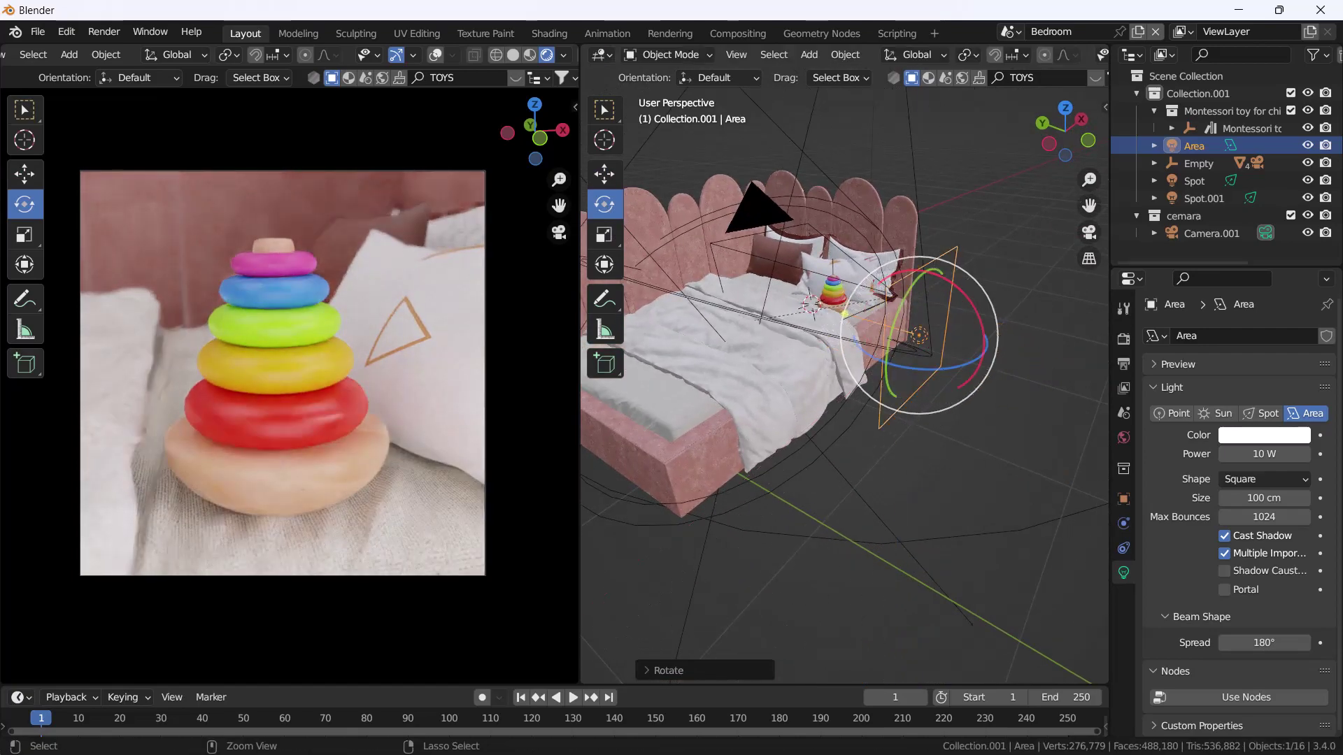
- Raise the area light beside the bed, shift it slightly outward and reduce its size to about 95.7 cm
{"action": "key", "text": "g"}
{"action": "middle_click_drag", "start_coordinate": [929, 388], "coordinate": [930, 314]}
{"action": "left_click_drag", "start_coordinate": [920, 288], "coordinate": [921, 269]}
{"action": "middle_click_drag", "start_coordinate": [864, 311], "coordinate": [896, 330]}
{"action": "left_click_drag", "start_coordinate": [862, 308], "coordinate": [917, 317]}
{"action": "middle_click_drag", "start_coordinate": [937, 323], "coordinate": [944, 275]}
{"action": "left_click_drag", "start_coordinate": [959, 277], "coordinate": [954, 243]}
{"action": "scroll", "coordinate": [297, 384], "scroll_direction": "up", "scroll_amount": 3}
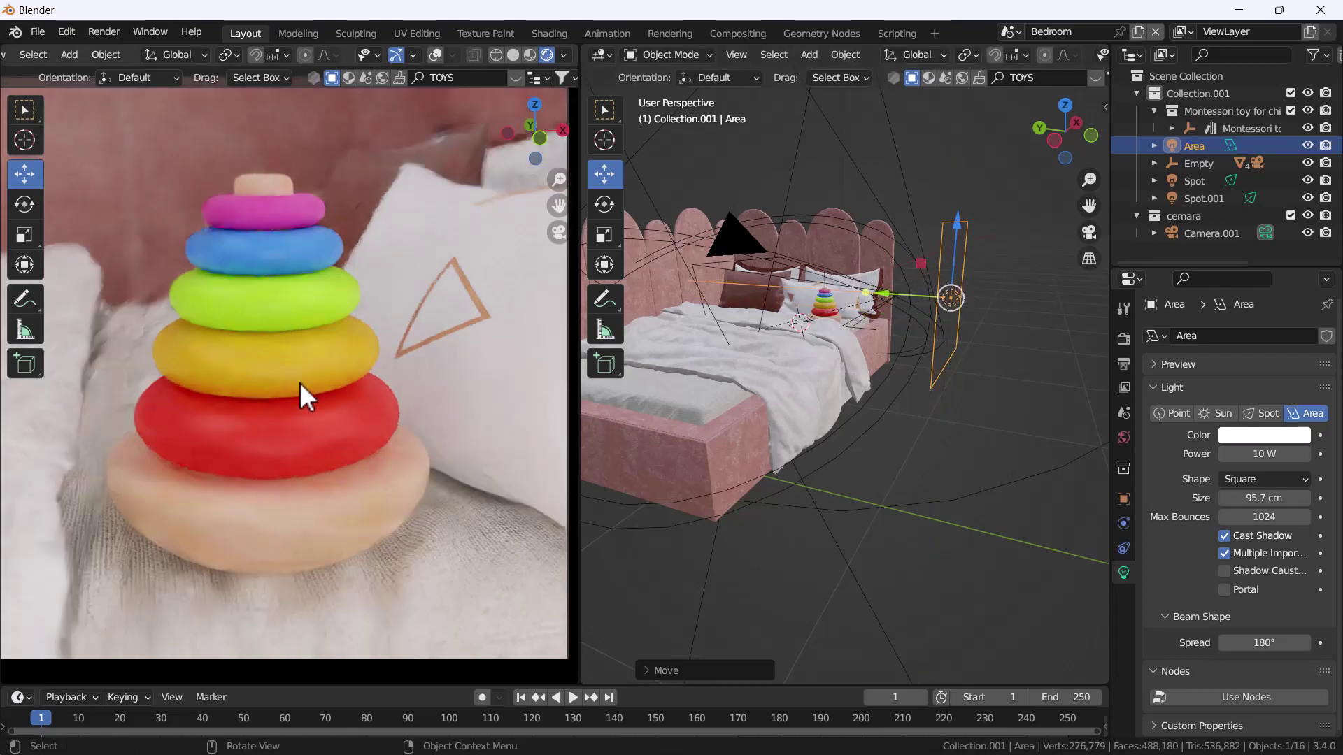
{"action": "scroll", "coordinate": [324, 379], "scroll_direction": "down", "scroll_amount": 1}
{"action": "scroll", "coordinate": [323, 377], "scroll_direction": "down", "scroll_amount": 2}
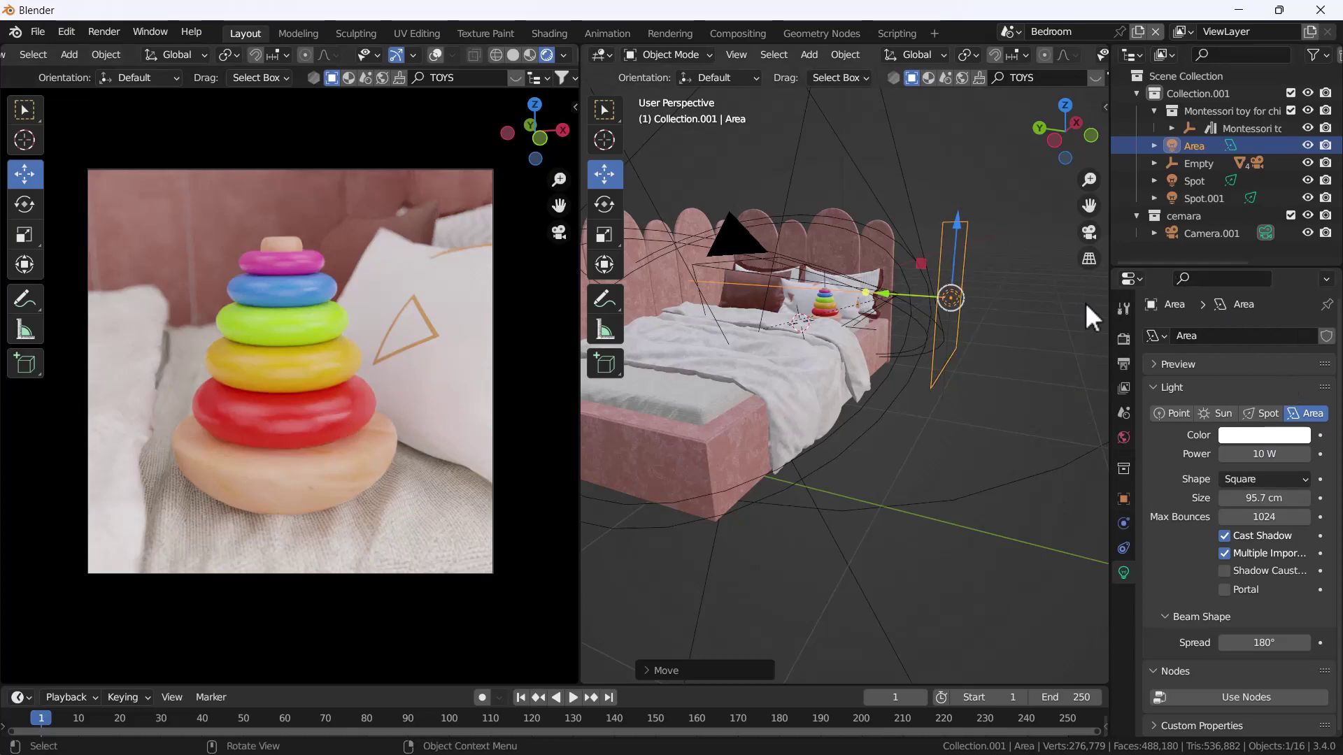
- Set the color management Look to Very High Contrast after trying High Contrast
{"action": "left_click", "coordinate": [1123, 342]}
{"action": "scroll", "coordinate": [1166, 596], "scroll_direction": "down", "scroll_amount": 6}
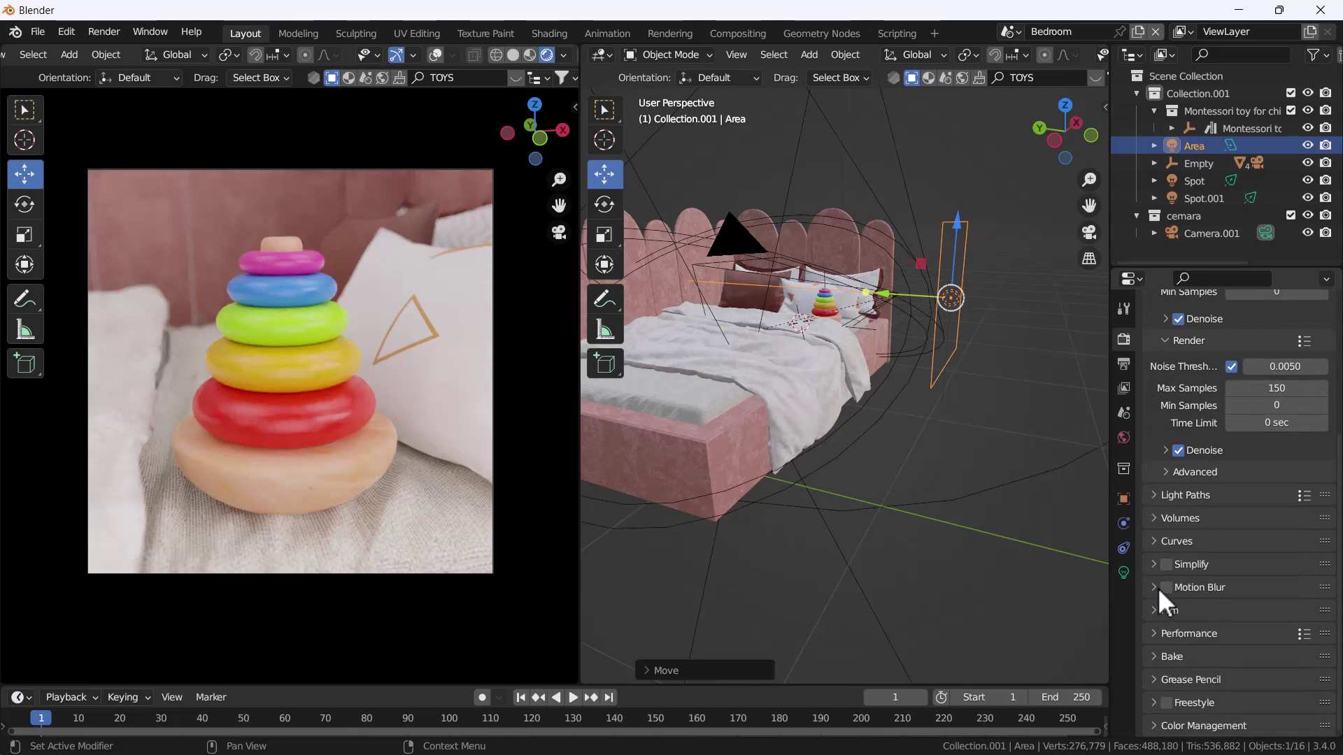
{"action": "left_click", "coordinate": [1203, 725]}
{"action": "scroll", "coordinate": [1224, 703], "scroll_direction": "down", "scroll_amount": 3}
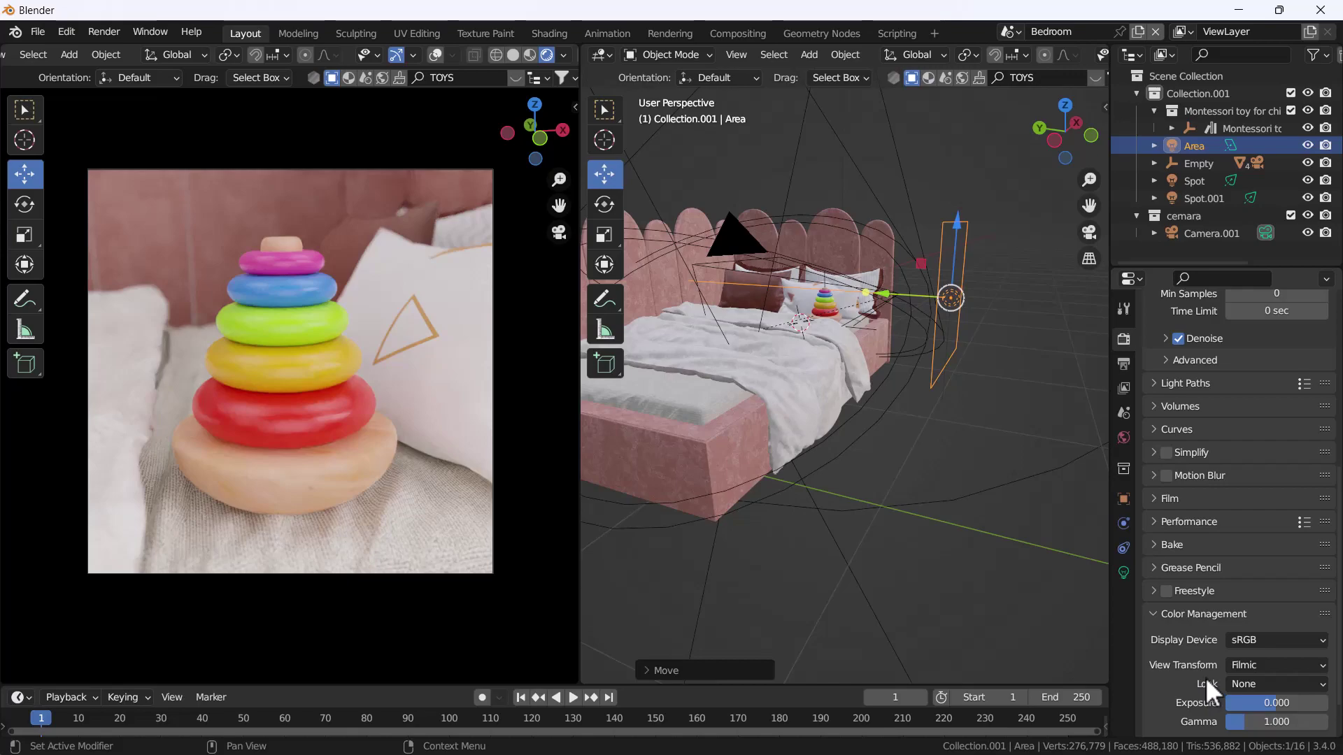
{"action": "left_click", "coordinate": [1283, 686]}
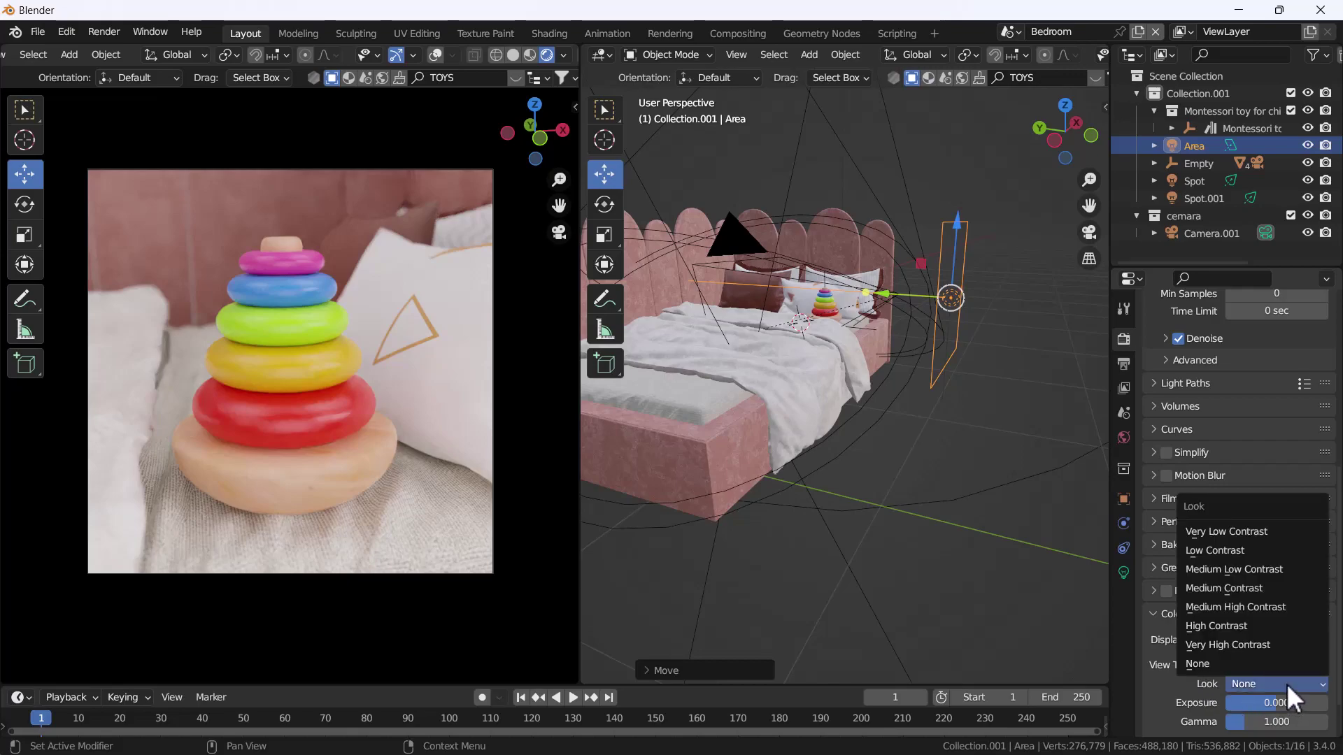
{"action": "left_click", "coordinate": [1245, 628]}
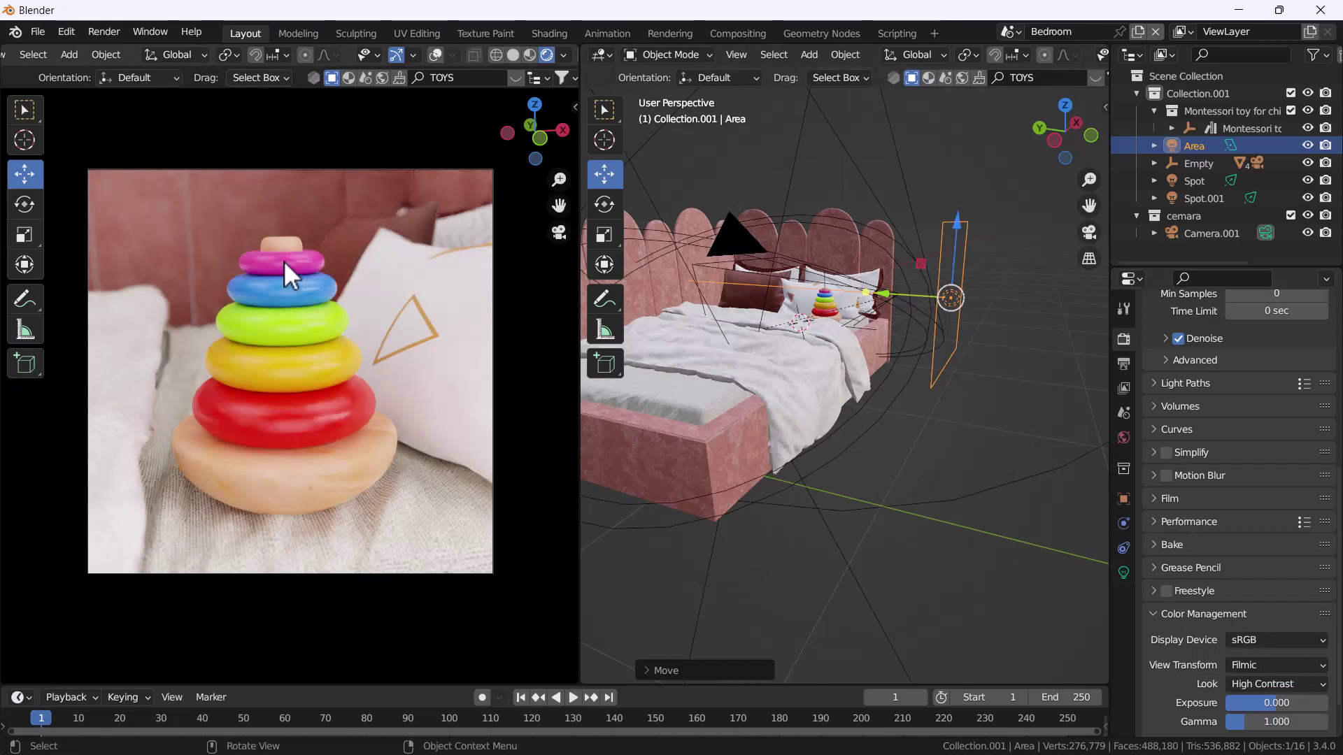
{"action": "left_click", "coordinate": [1260, 682]}
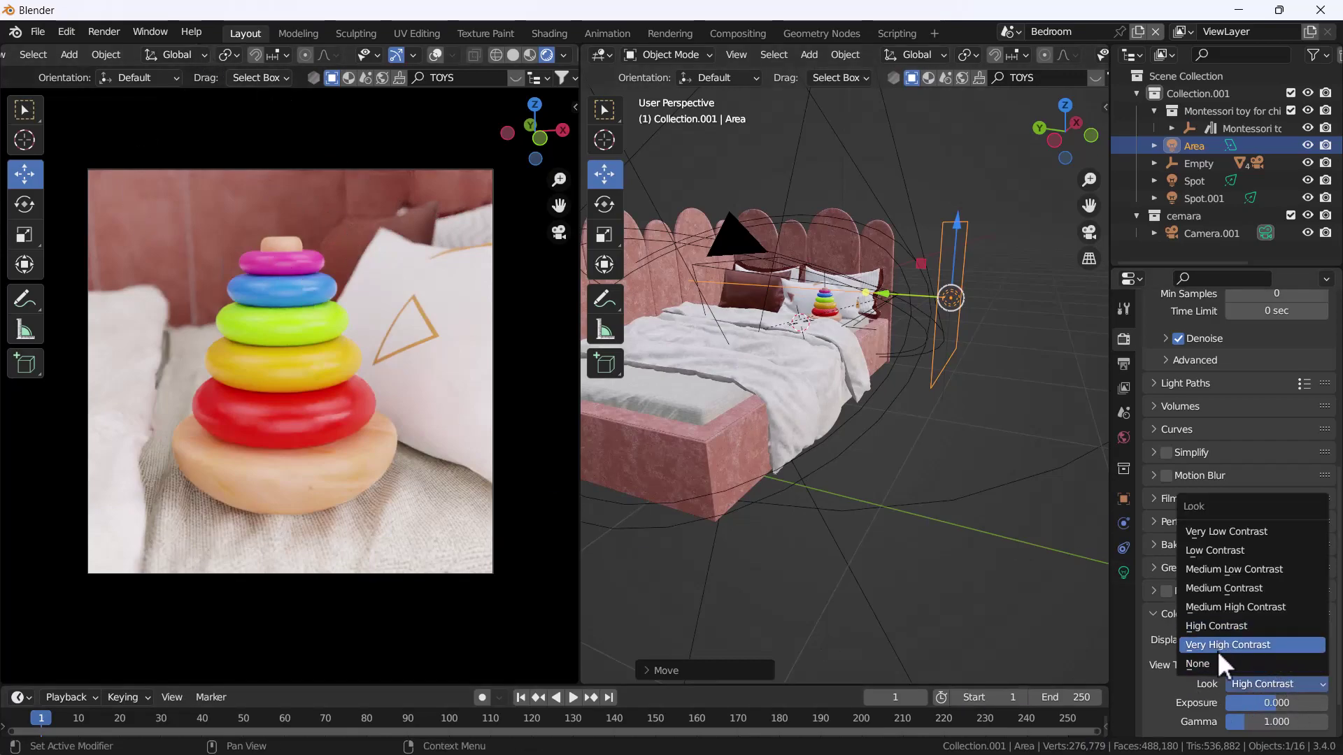
{"action": "left_click", "coordinate": [1236, 649]}
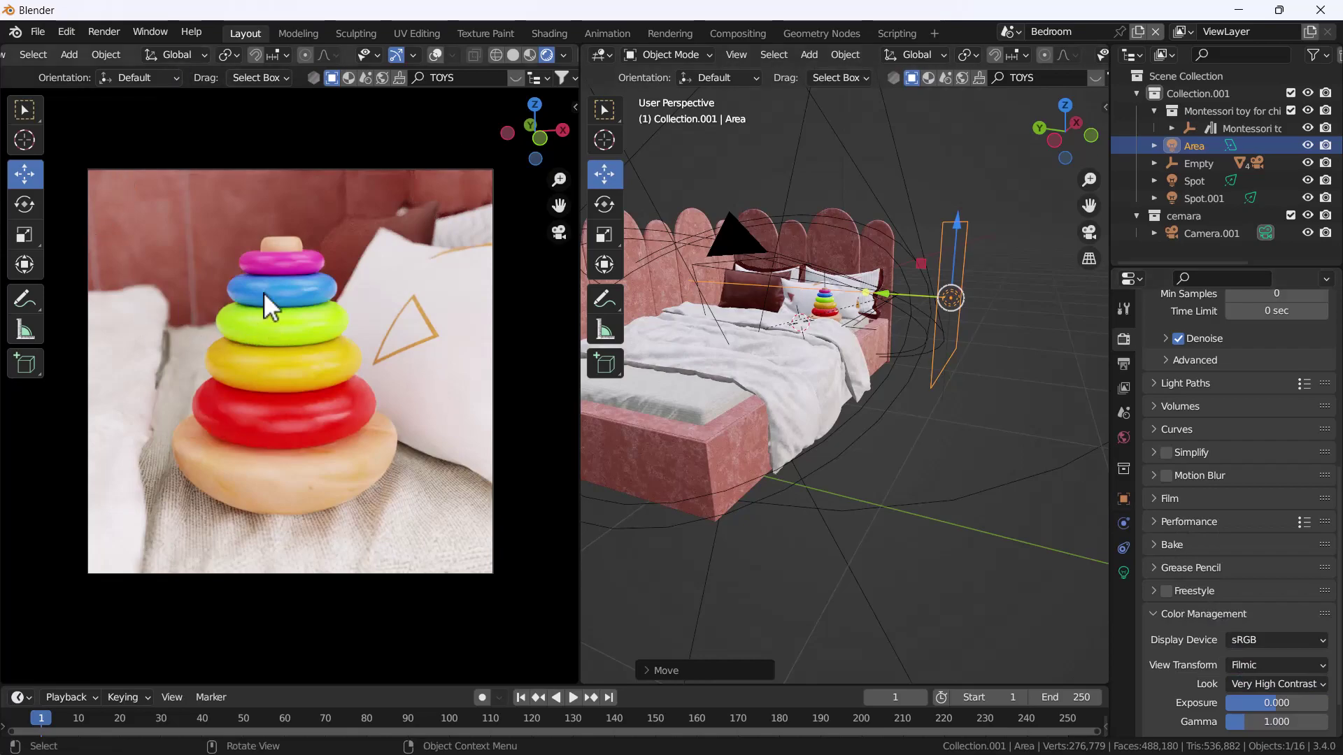
- Set the color management Sequencer color space to Linear ACEScg and deselect the area light
{"action": "scroll", "coordinate": [1193, 623], "scroll_direction": "down", "scroll_amount": 1}
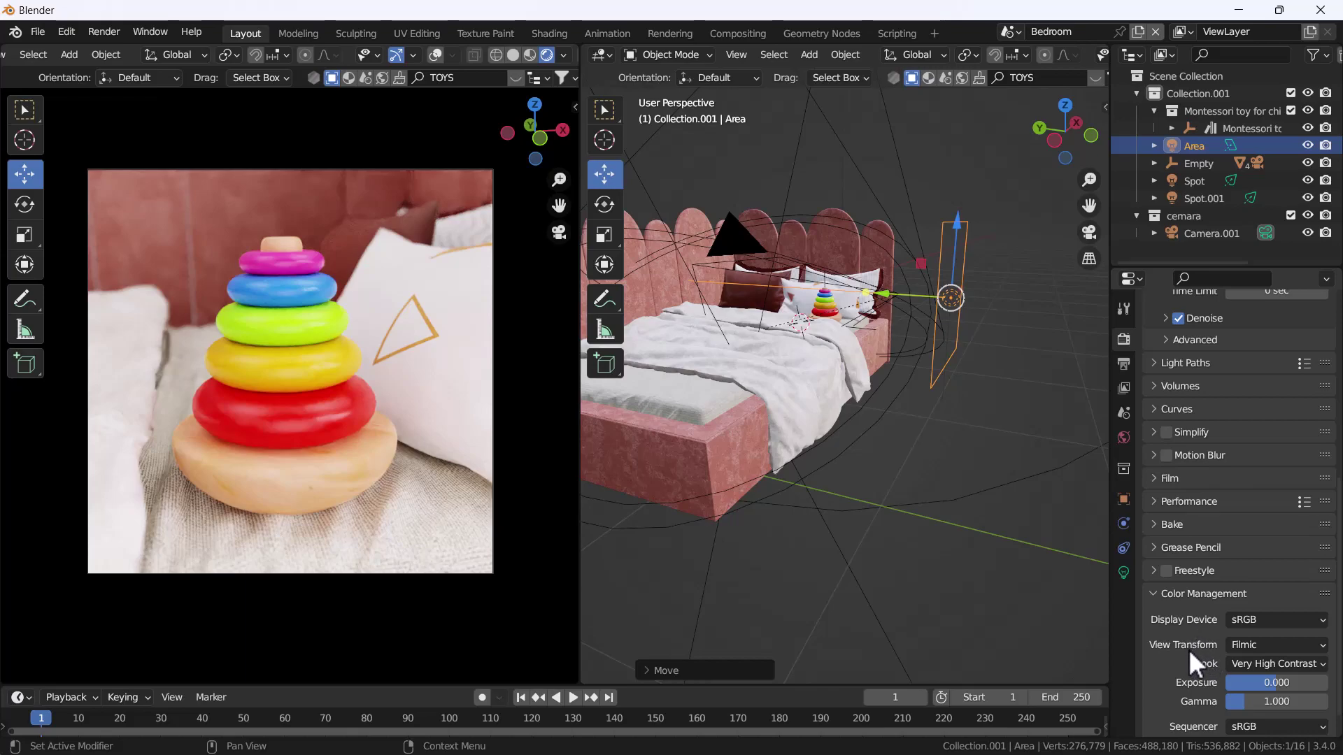
{"action": "scroll", "coordinate": [1188, 648], "scroll_direction": "down", "scroll_amount": 1}
{"action": "left_click", "coordinate": [1273, 698]}
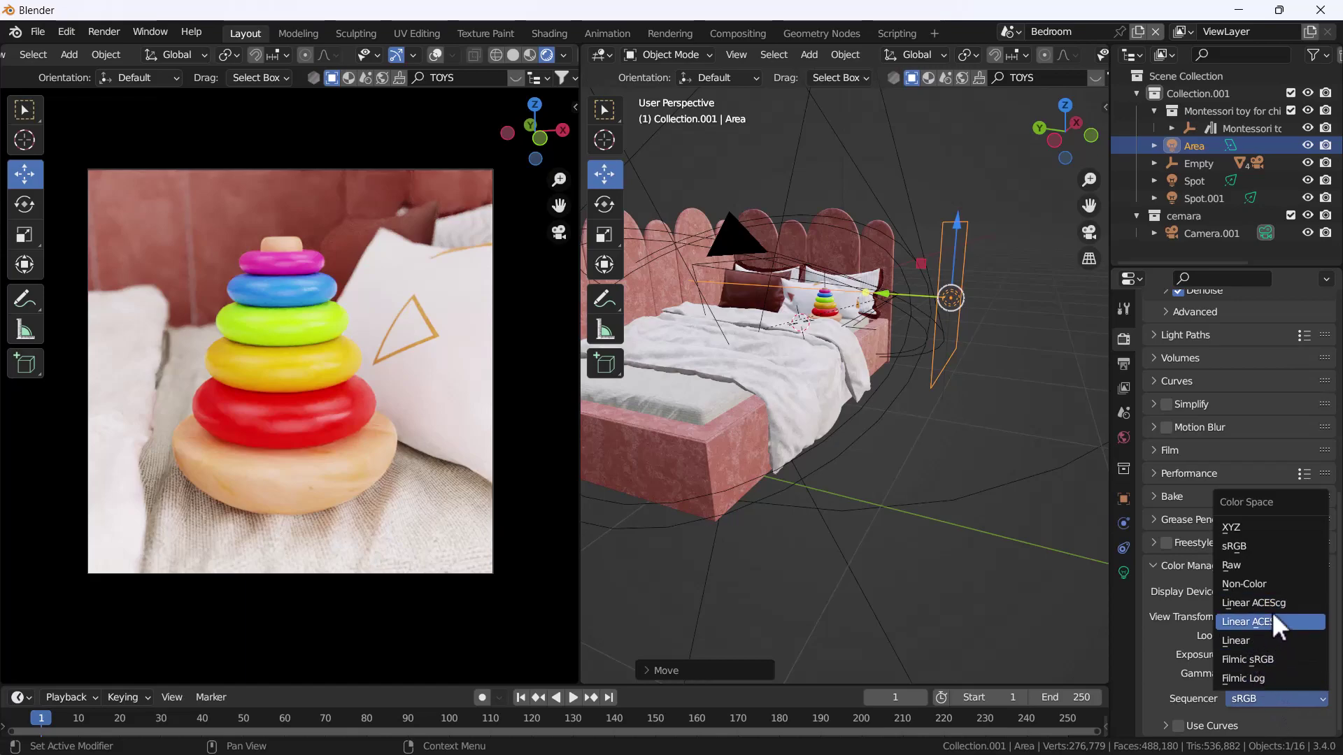
{"action": "left_click", "coordinate": [1272, 605]}
{"action": "left_click", "coordinate": [1272, 698]}
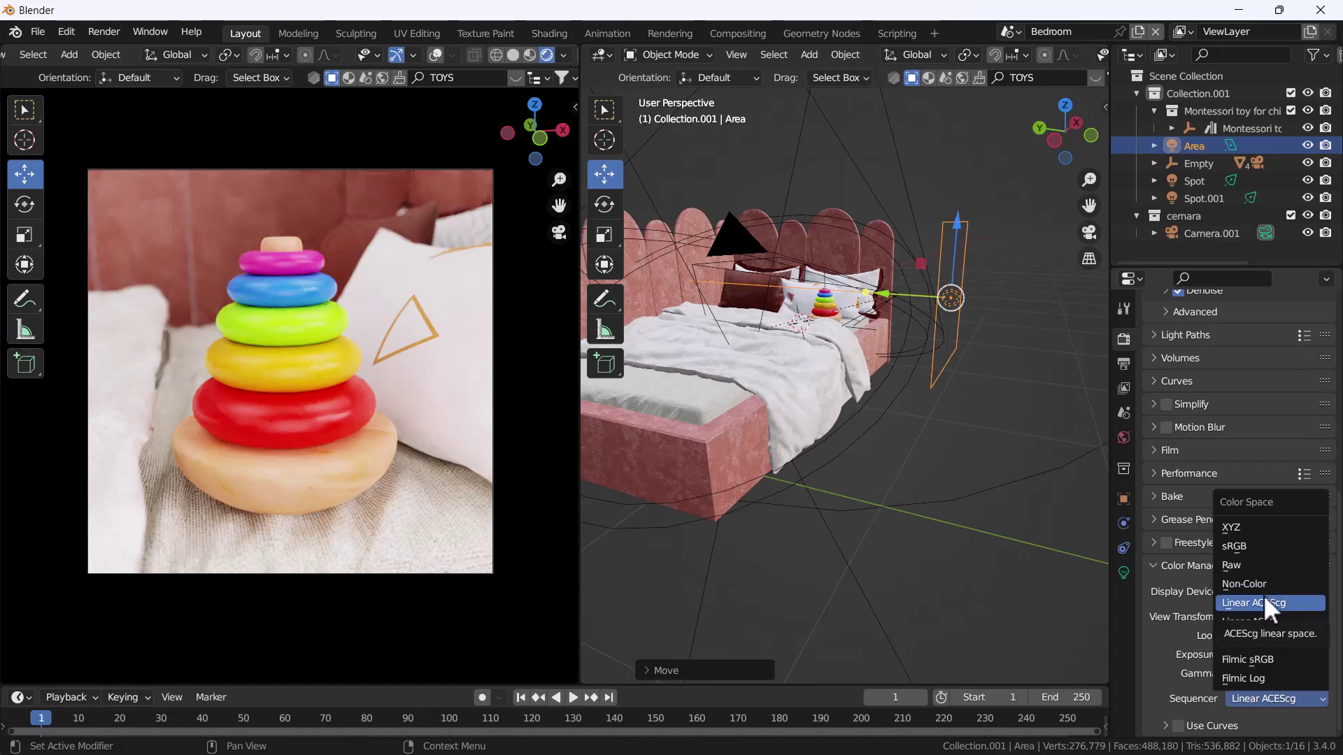
{"action": "left_click", "coordinate": [972, 548]}
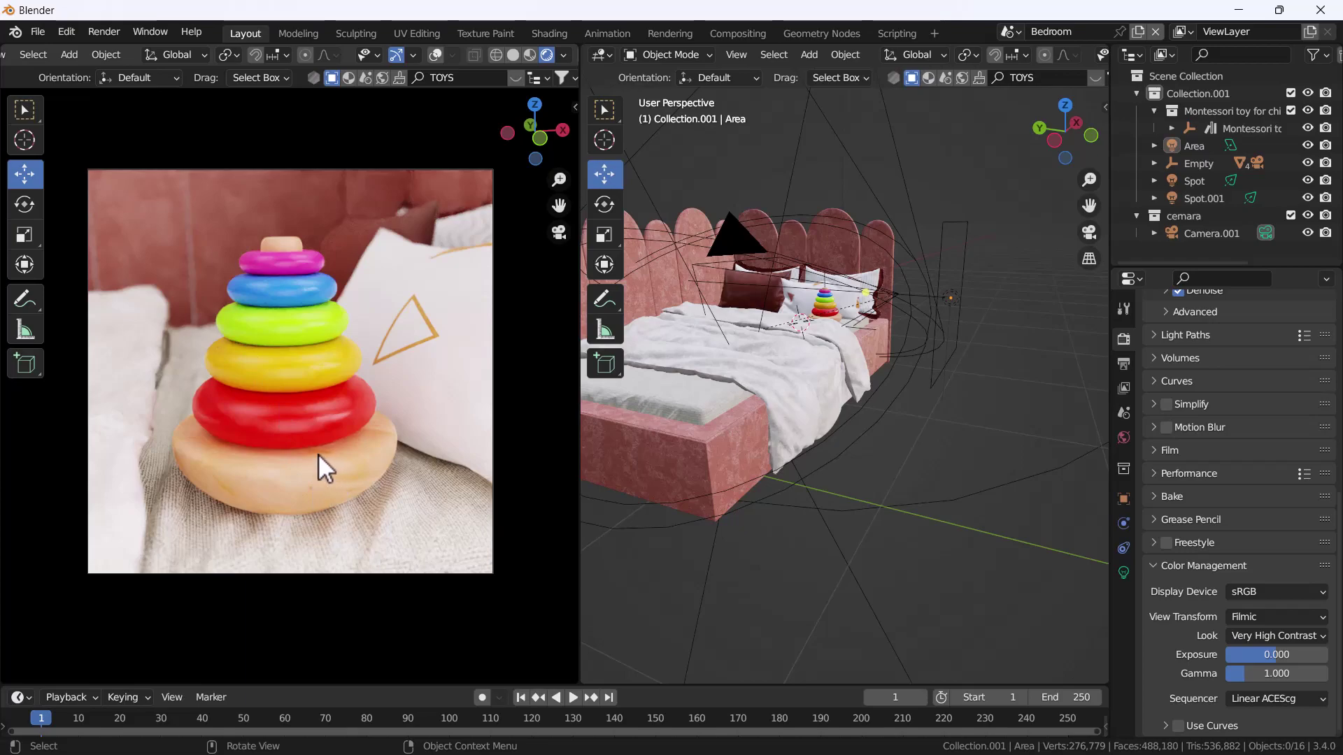
- Switch the camera view to solid shading and set the render max samples to 1000
{"action": "left_click", "coordinate": [511, 57]}
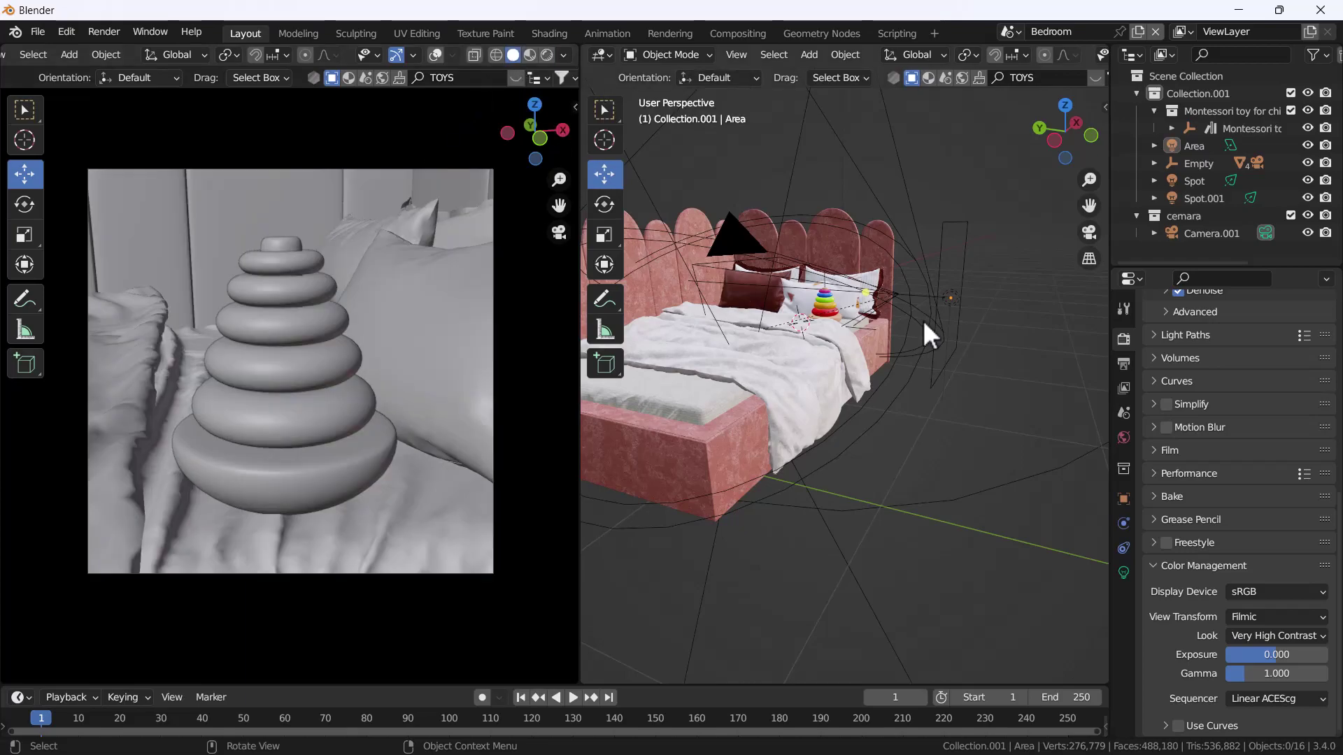
{"action": "scroll", "coordinate": [1236, 426], "scroll_direction": "up", "scroll_amount": 8}
{"action": "scroll", "coordinate": [1219, 388], "scroll_direction": "up", "scroll_amount": 3}
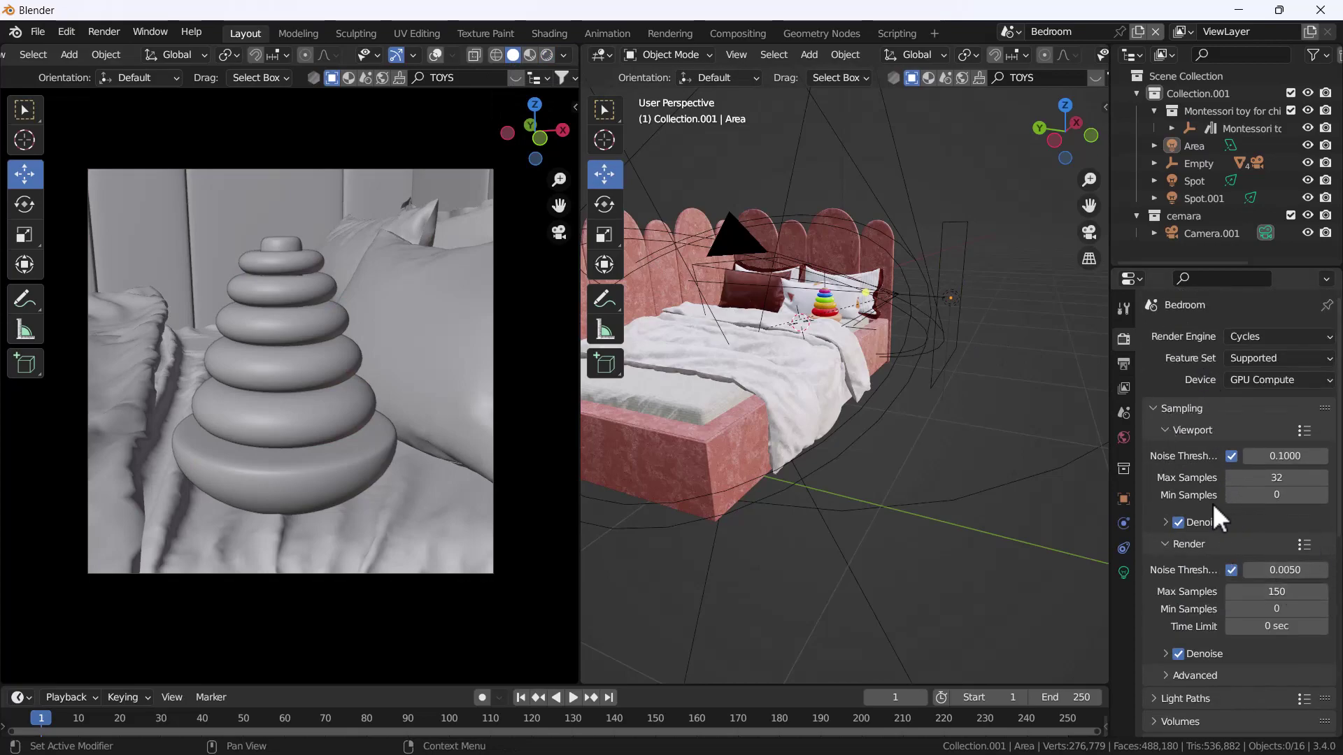
{"action": "left_click", "coordinate": [1277, 591]}
{"action": "key", "text": "Return"}
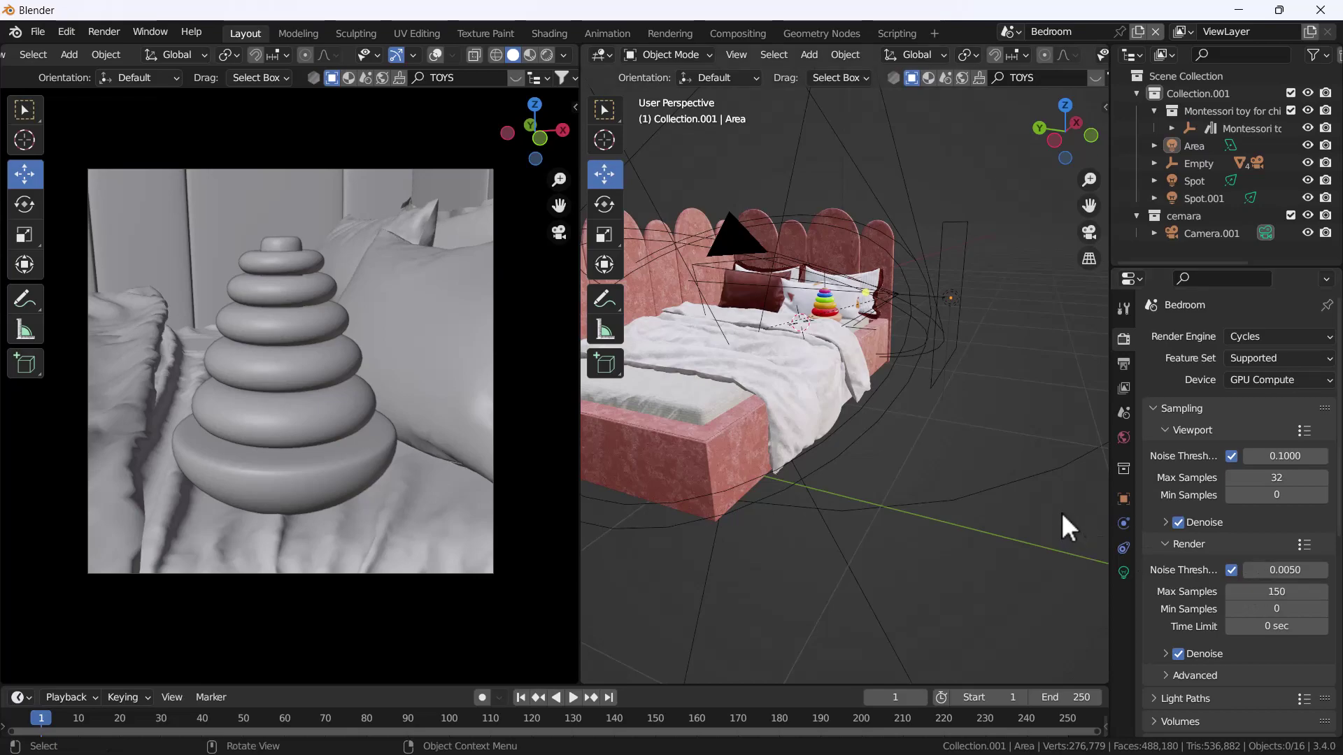
{"action": "left_click", "coordinate": [1277, 591]}
{"action": "type", "text": "1000"}
{"action": "key", "text": "Return"}
- Render the camera's image and maximize the render window
{"action": "key", "text": "F12"}
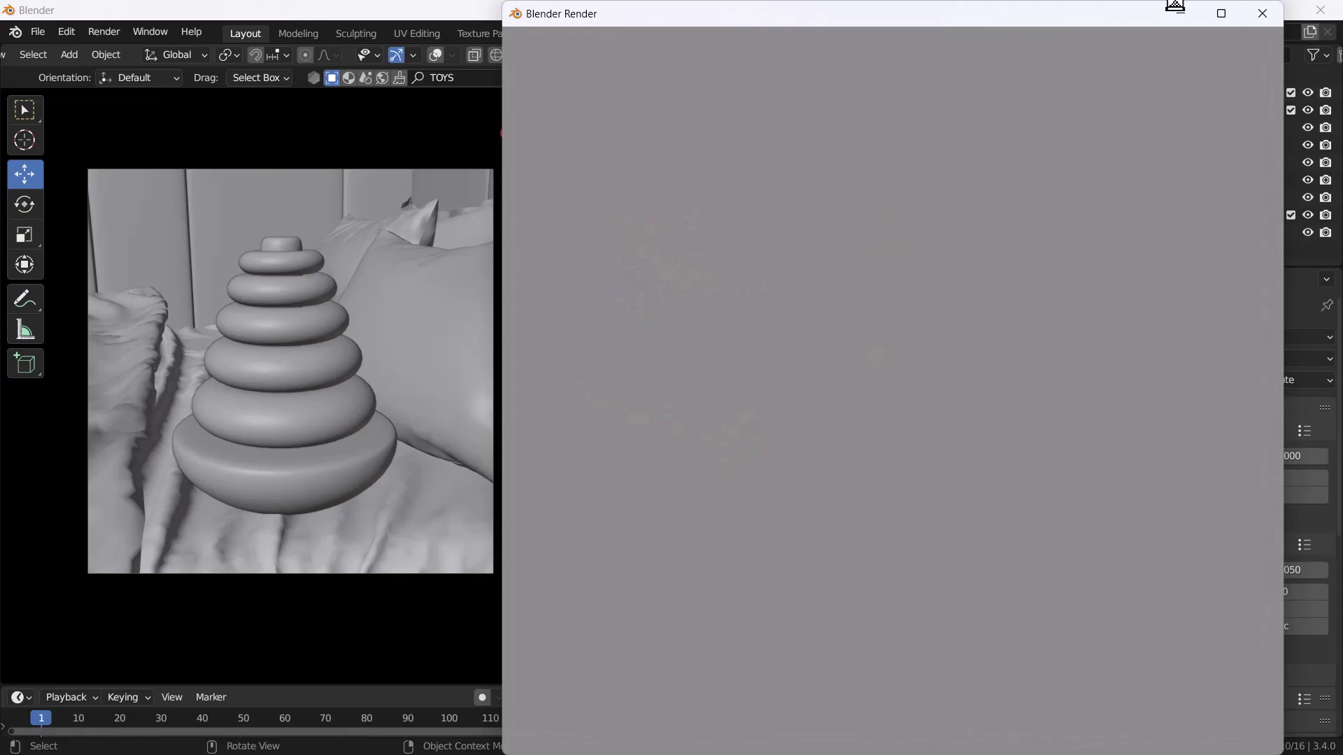
{"action": "left_click", "coordinate": [1217, 8]}
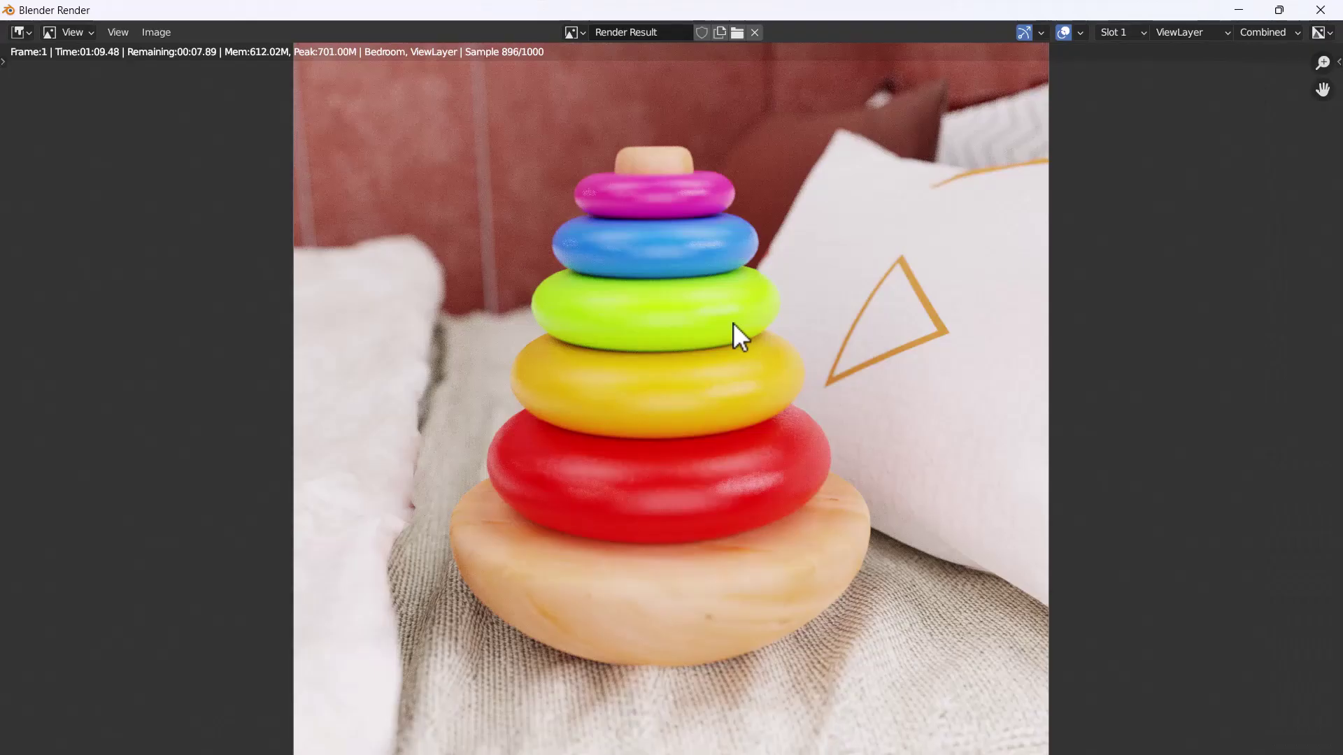